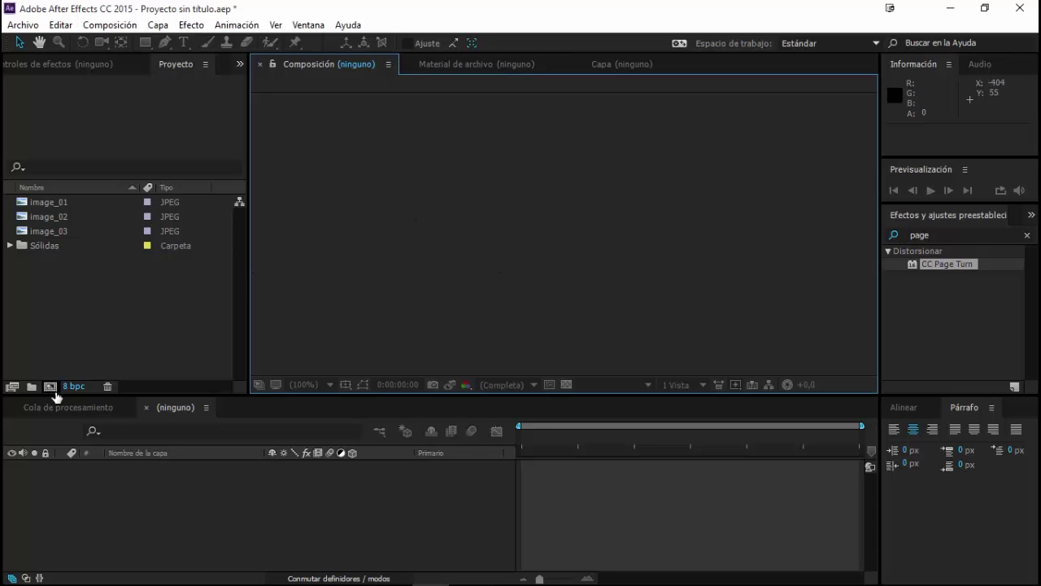
Create a 1280×720, 10-second, 29.97 fps composition named 'Efecto Pagina'.
click(50, 387)
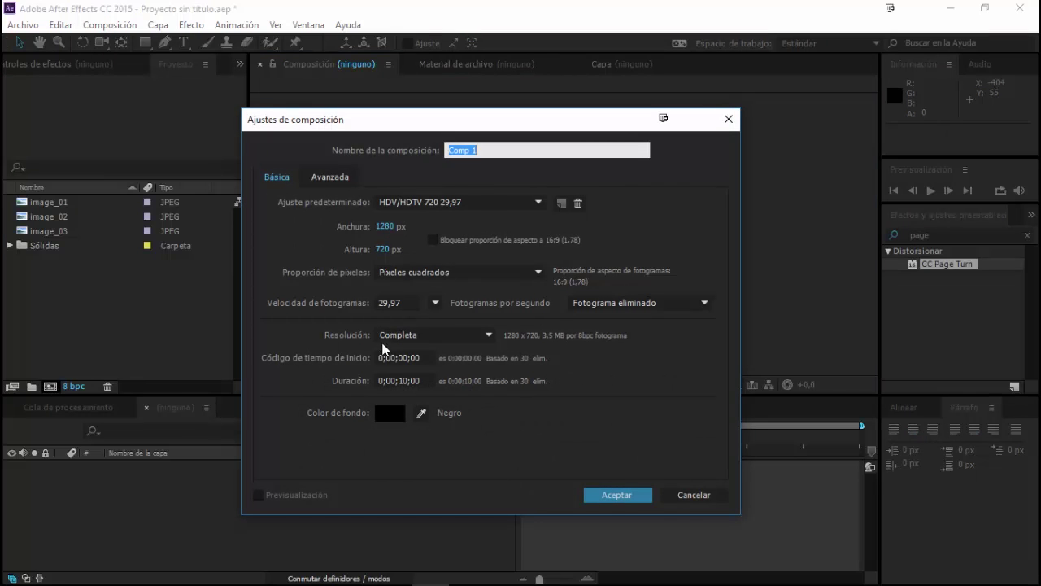
click(421, 379)
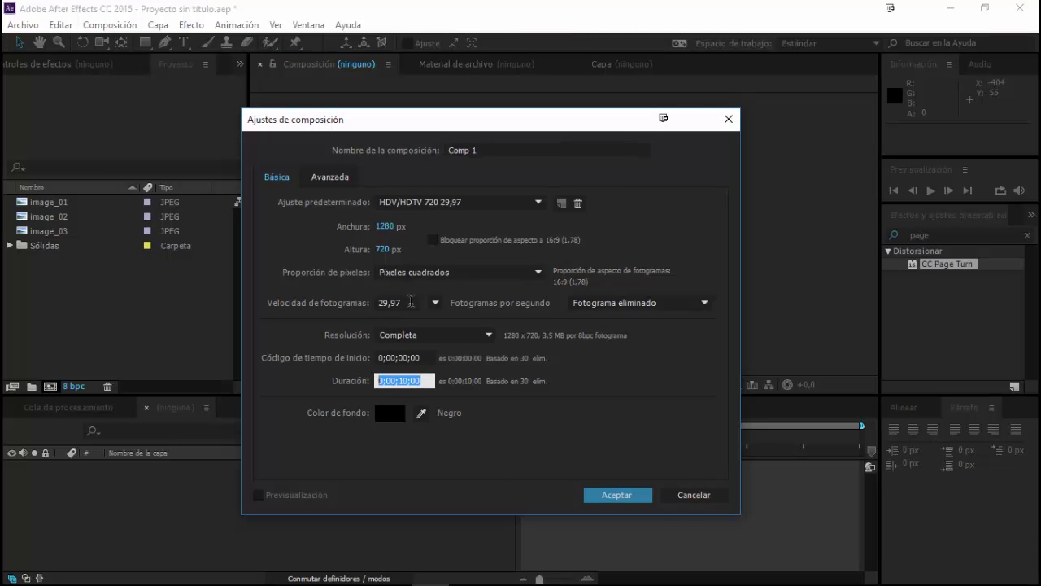
click(484, 153)
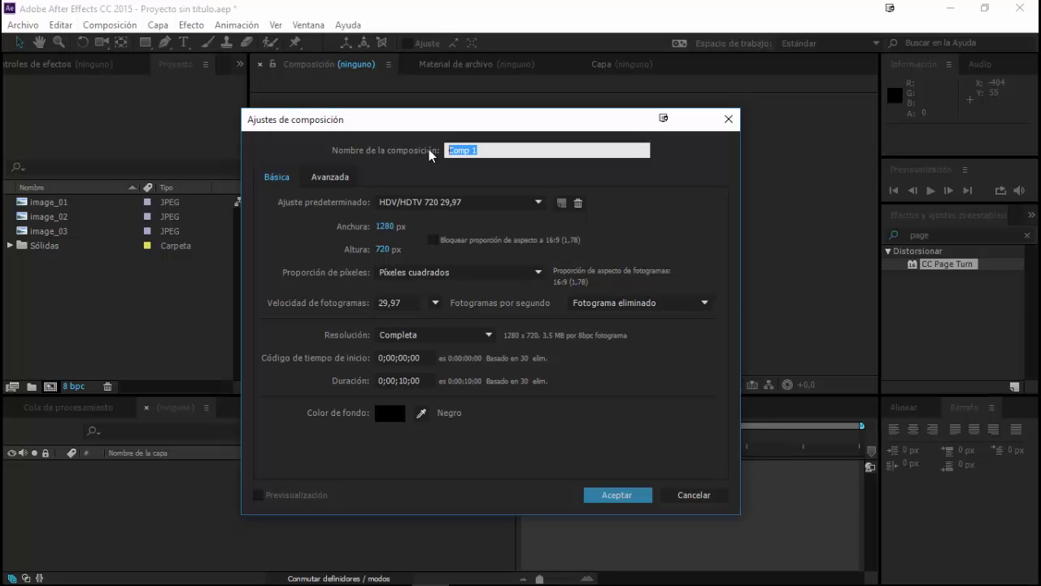
text(P)
text(E)
key(BackSpace)
key(BackSpace)
key(BackSpace)
text(Efecto Pagina)
key(Return)
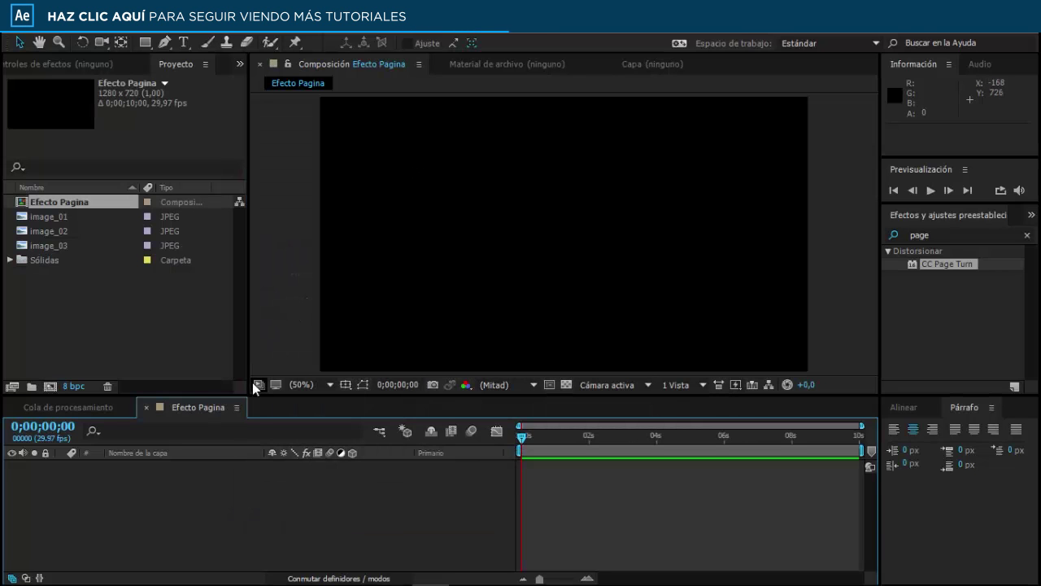
key(ctrl+y)
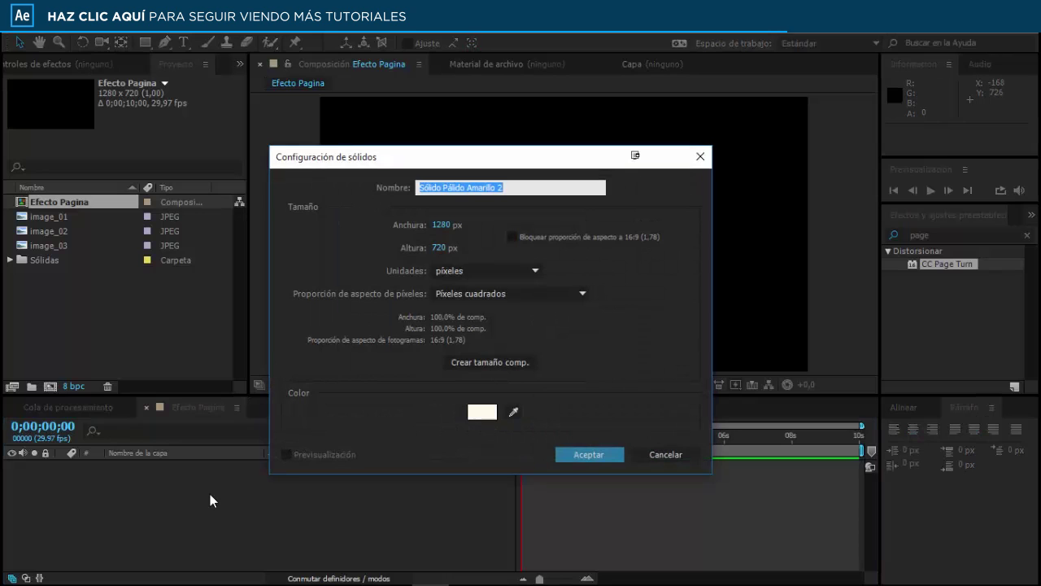
Create the full-frame cream-coloured solid named 'Pag 01'.
text(Pag)
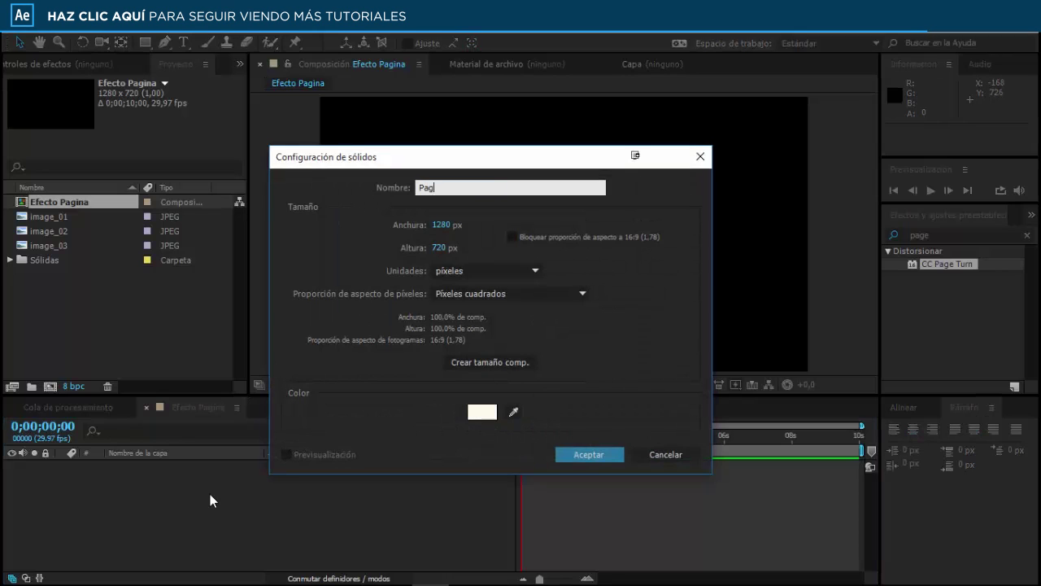
text( 01)
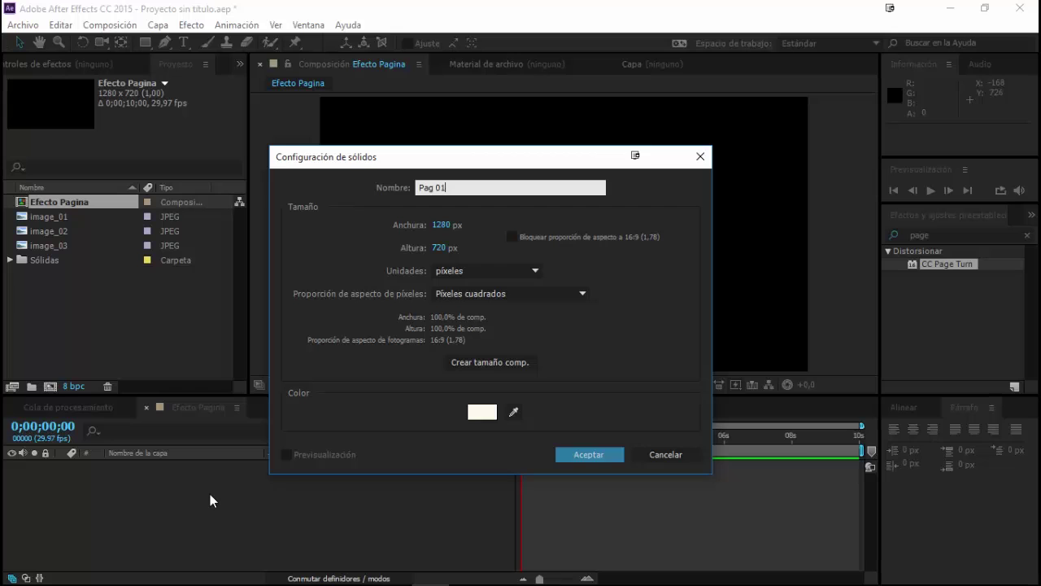
click(611, 455)
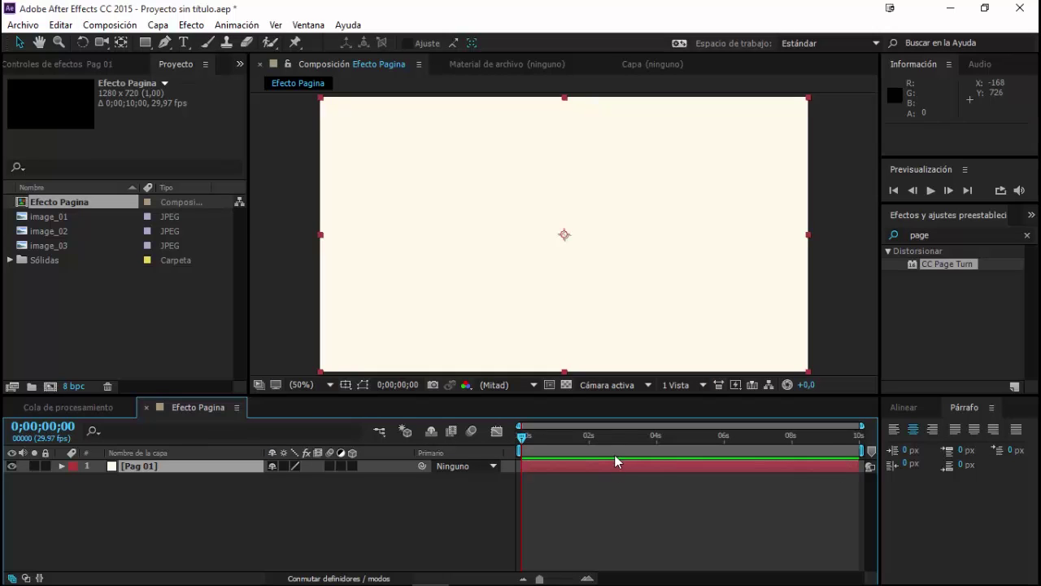
click(941, 234)
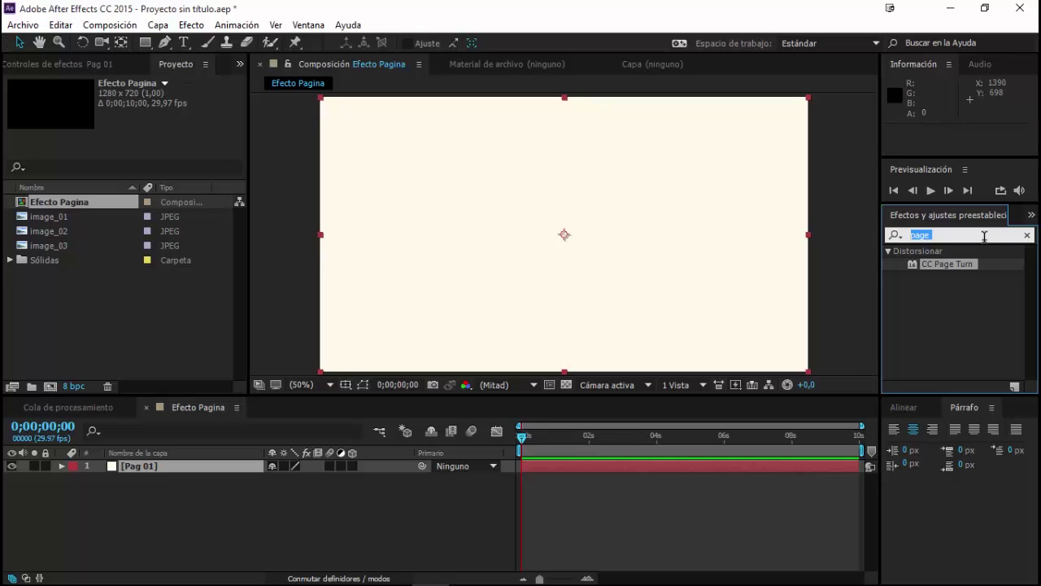
click(980, 298)
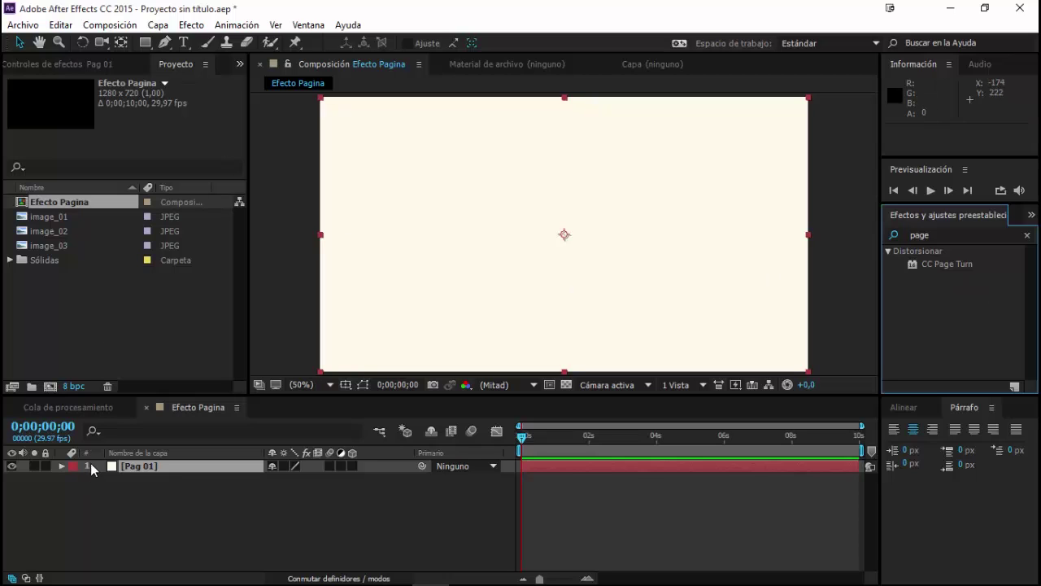
click(191, 24)
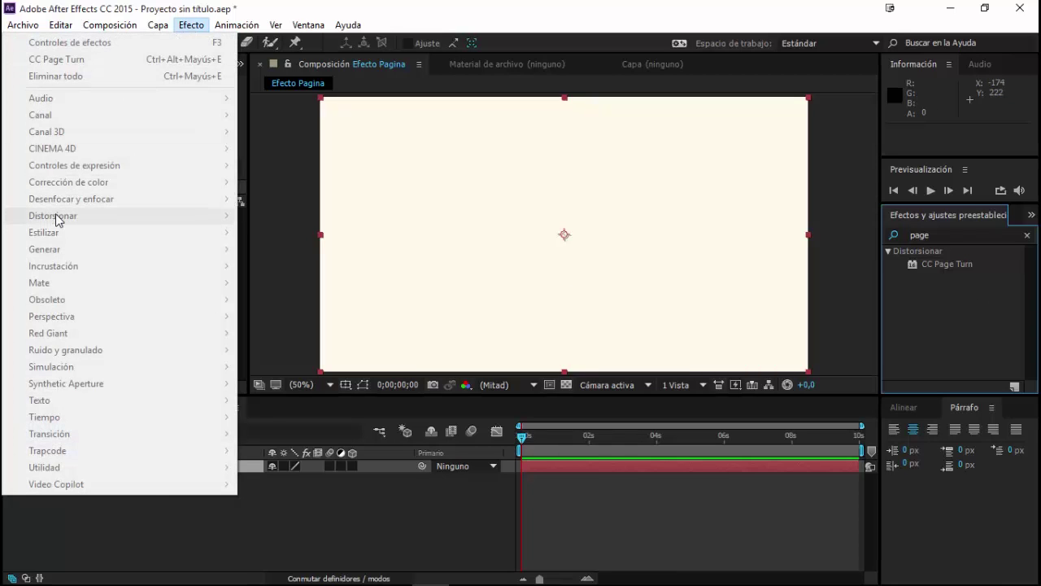
click(203, 553)
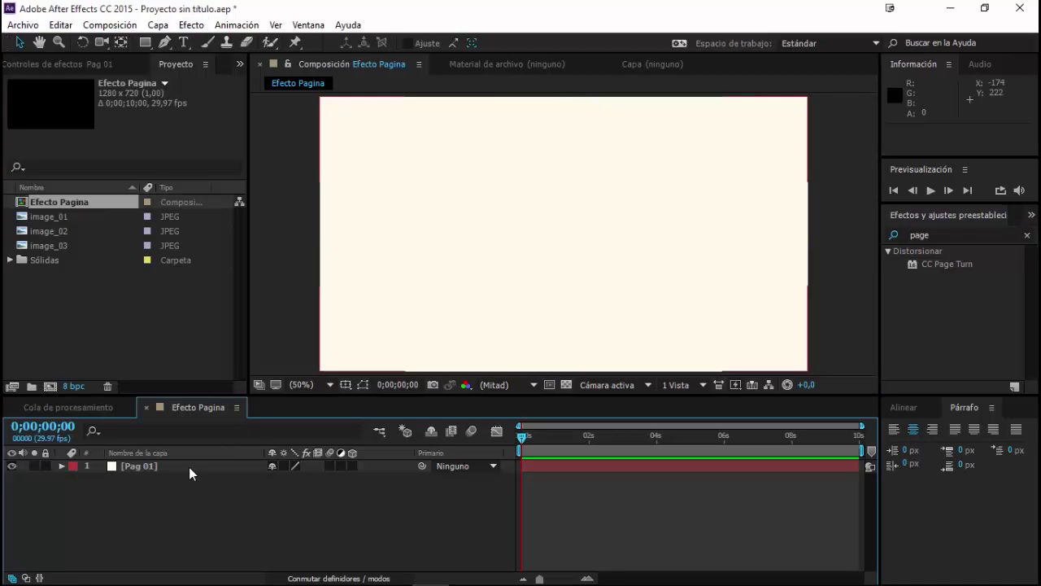
click(190, 470)
click(191, 24)
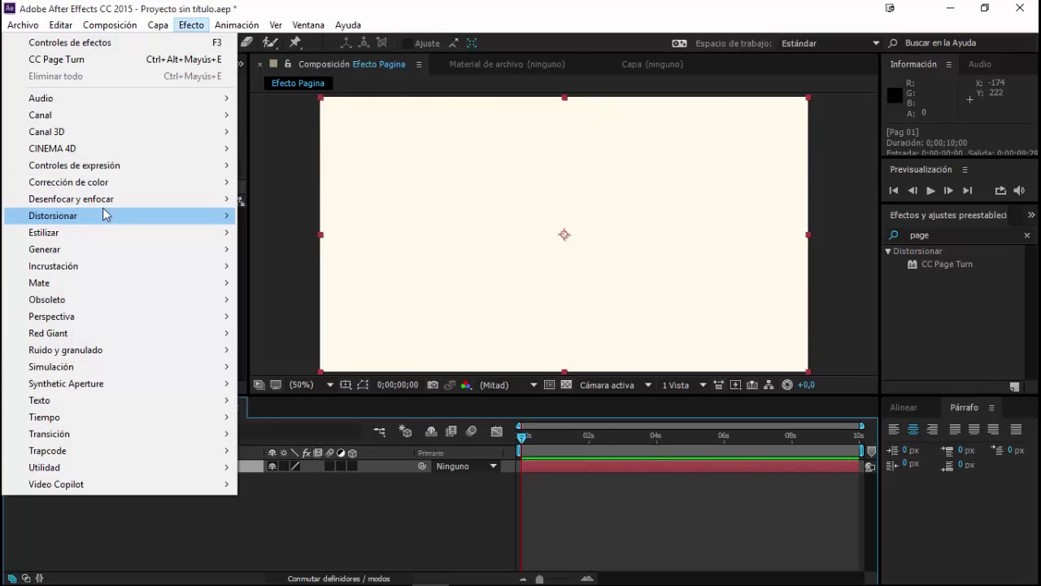
mouse_move(114, 222)
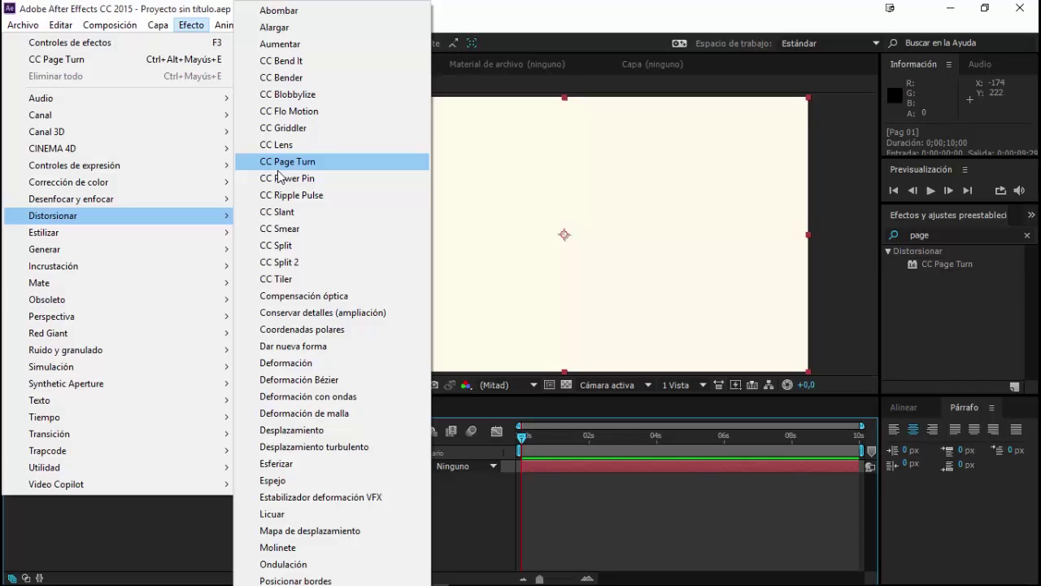
click(478, 508)
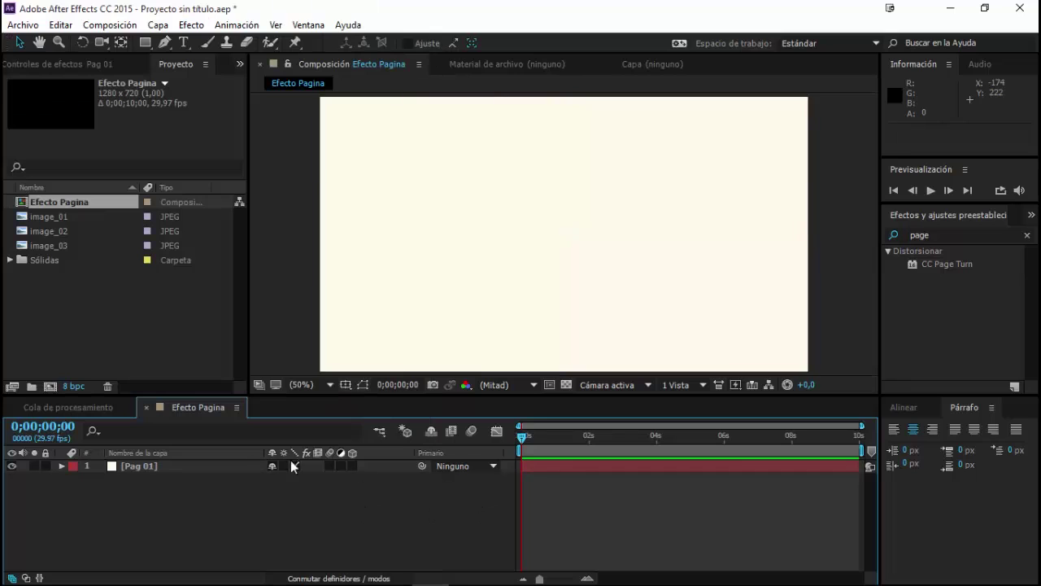
click(151, 467)
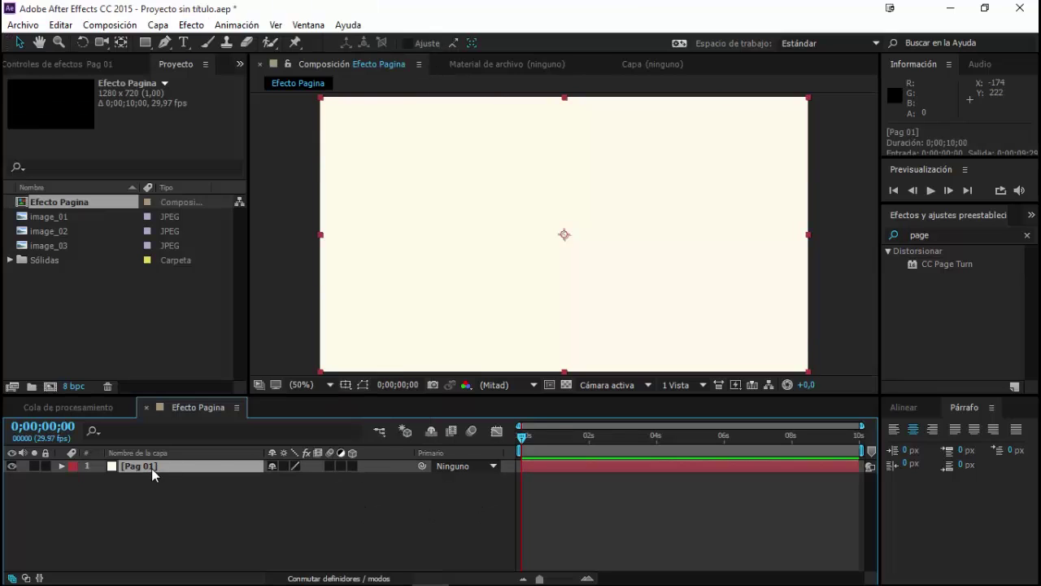
Apply CC Page Turn to Pag 01 and drag the fold toward the lower right.
double_click(930, 266)
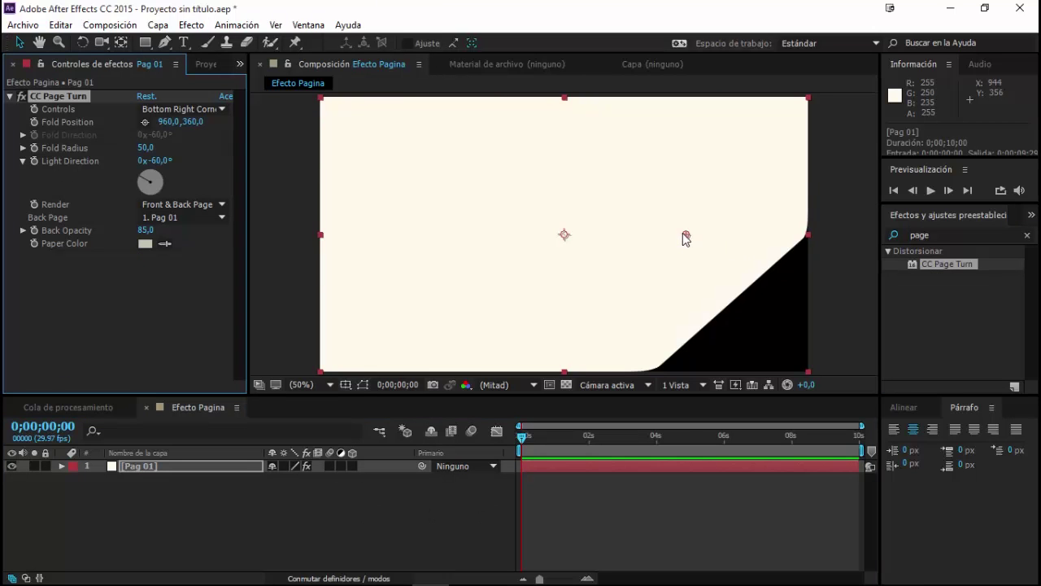
mouse_move(689, 246)
mouse_down()
mouse_move(761, 313)
mouse_move(631, 257)
mouse_move(651, 287)
mouse_up()
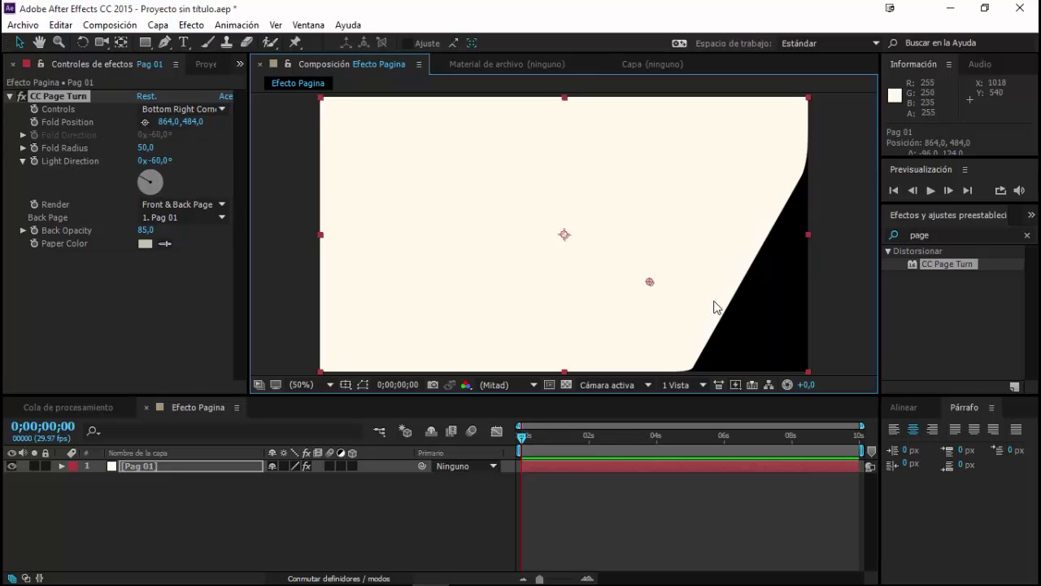
key(period)
drag(802, 303, 440, 254)
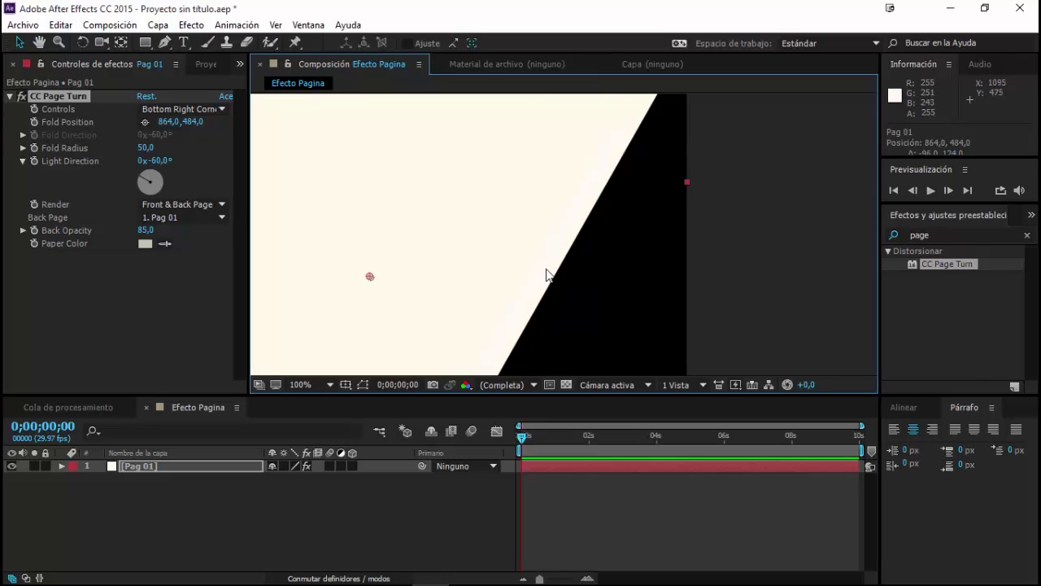
key(comma)
drag(548, 269, 661, 288)
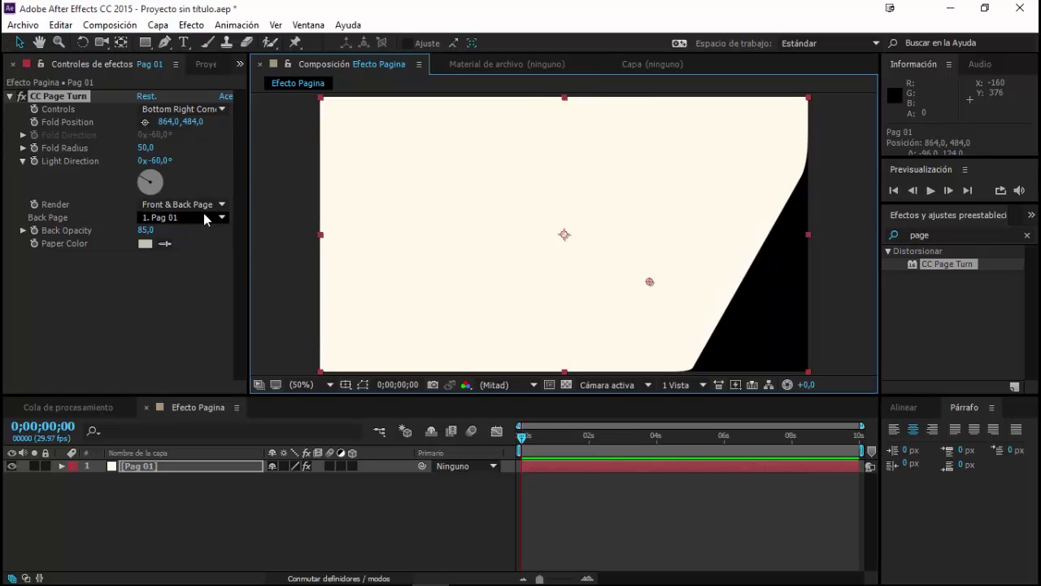
Set the curl's Light Direction to -240° and readjust the fold position.
click(162, 192)
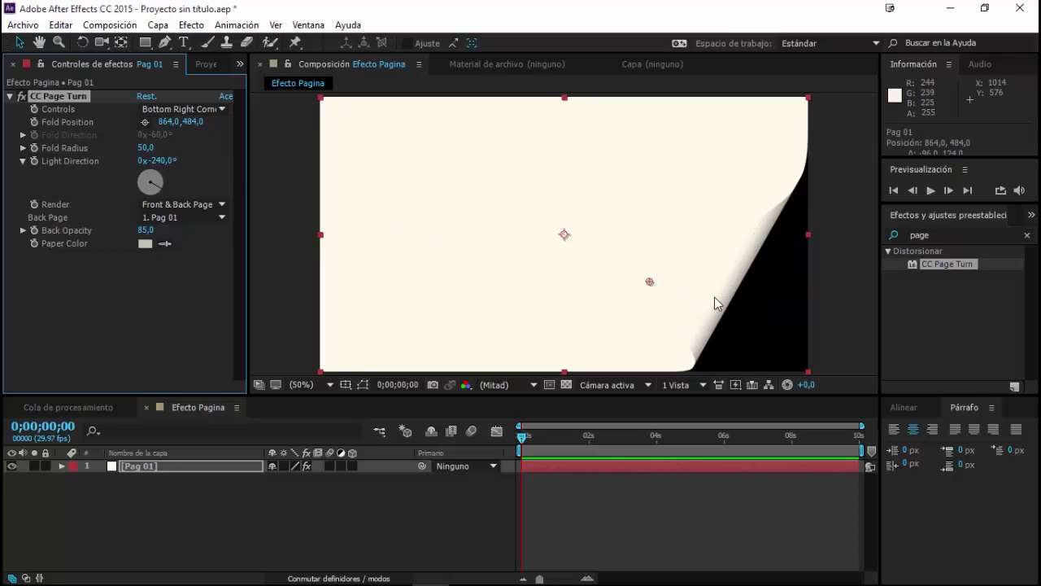
key(ctrl+z)
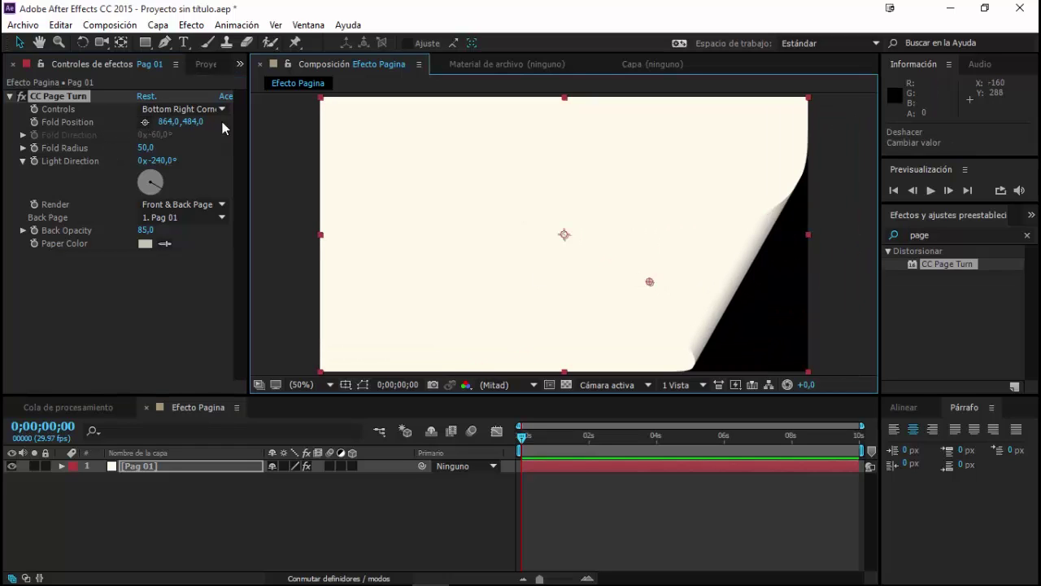
mouse_move(649, 281)
mouse_down()
mouse_move(654, 265)
mouse_move(722, 282)
mouse_up()
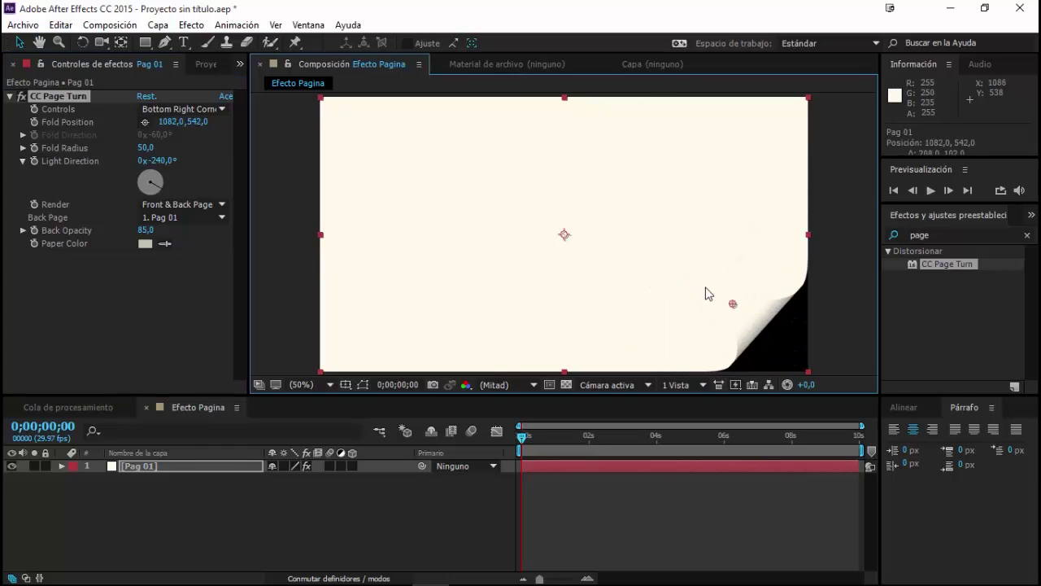
drag(723, 281, 632, 283)
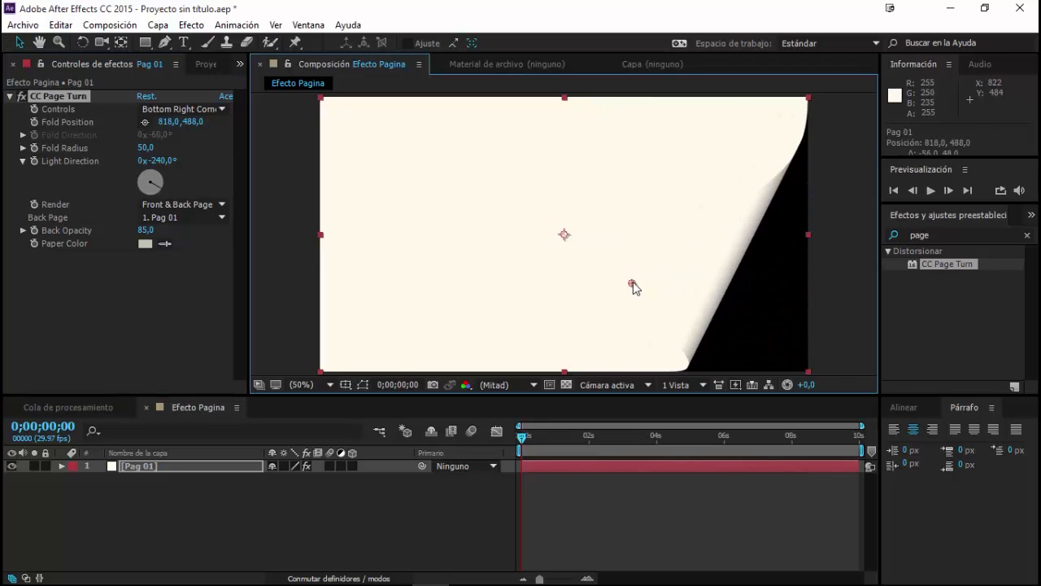
Set Fold Radius to 200 and pull the fold to about 650,518 to enlarge the curl.
click(59, 150)
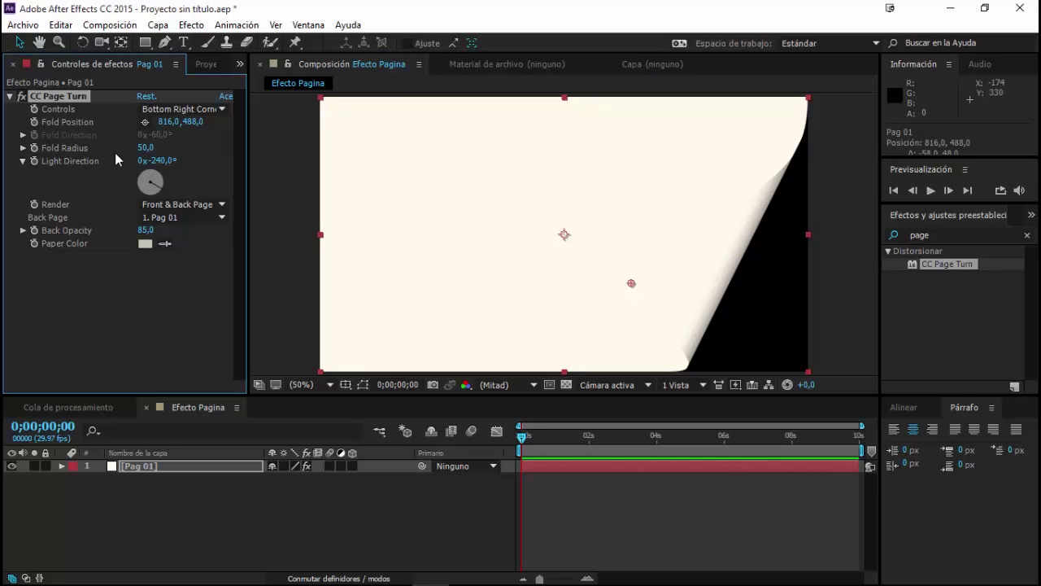
click(145, 147)
text(200)
key(Return)
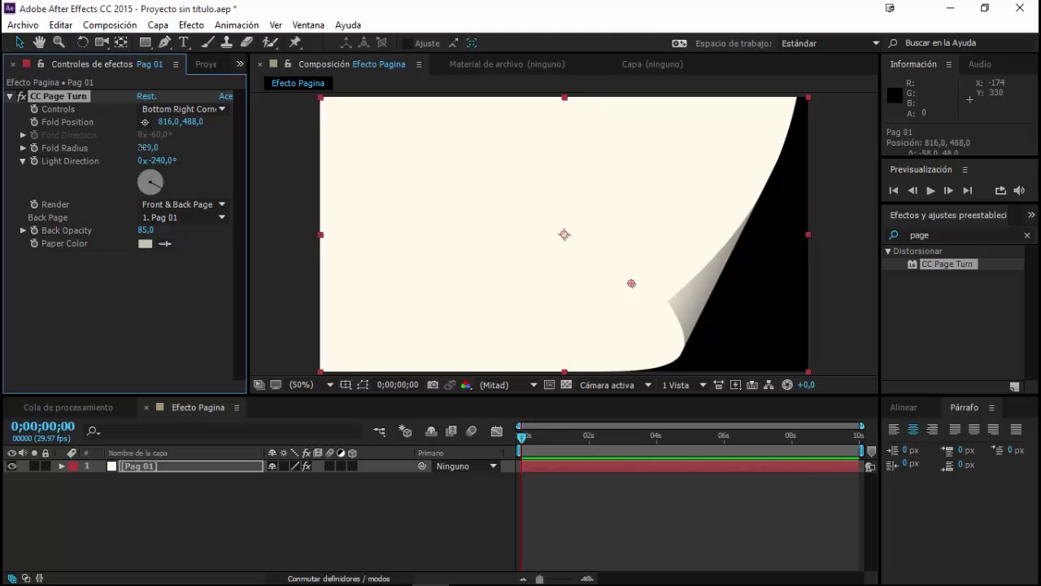
mouse_move(629, 283)
mouse_down()
mouse_move(570, 272)
mouse_move(568, 299)
mouse_up()
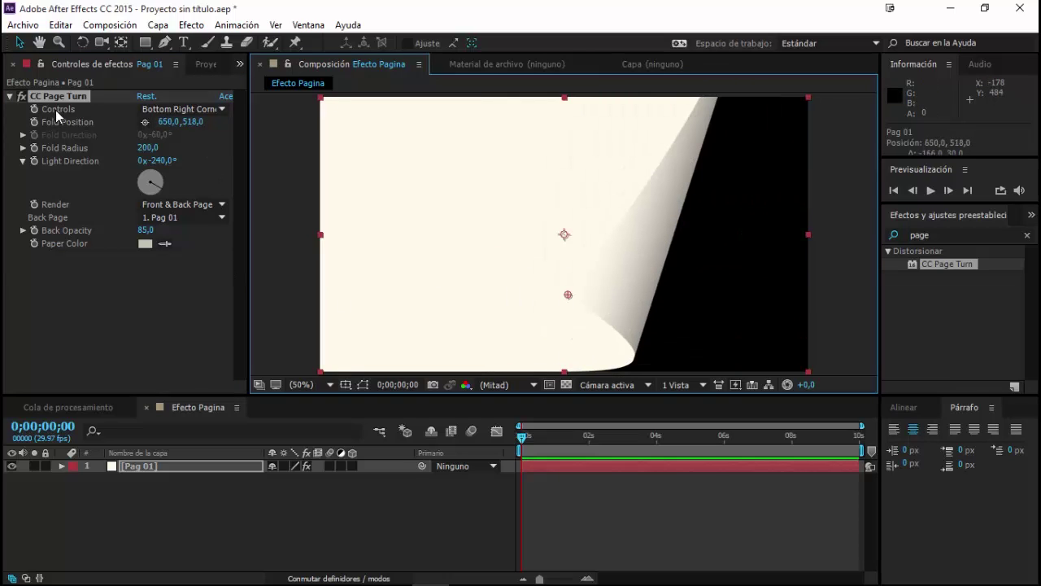
click(166, 109)
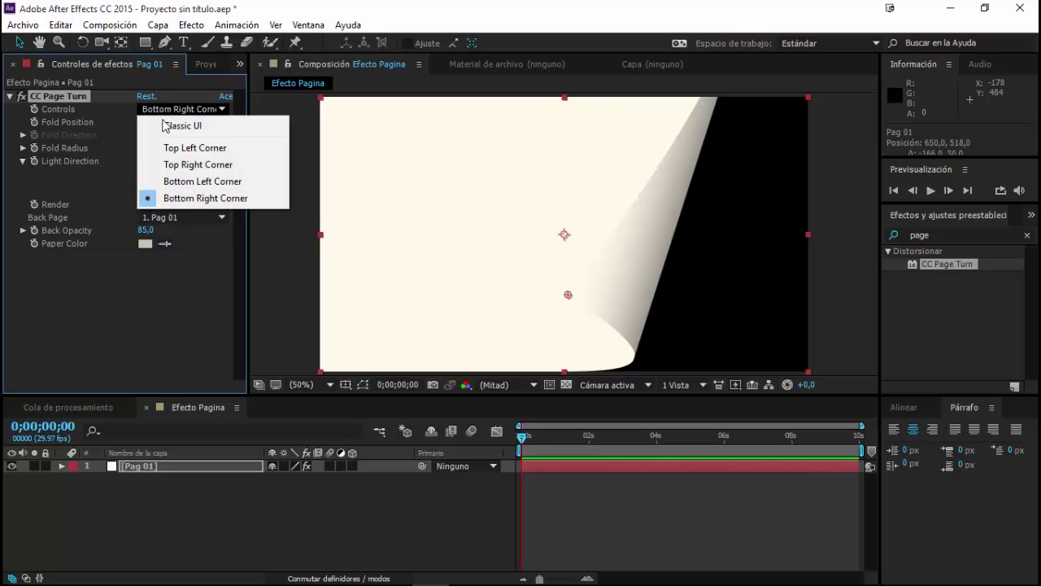
Switch CC Page Turn to classic fold controls and swing Fold Direction near vertical.
click(221, 128)
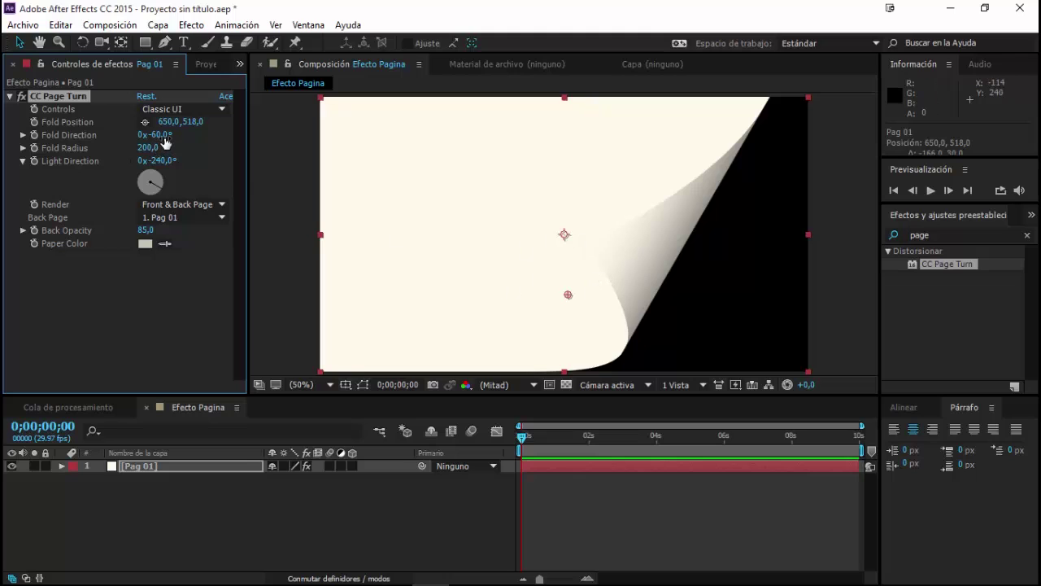
mouse_move(166, 143)
mouse_down()
mouse_move(120, 146)
mouse_move(168, 147)
mouse_up()
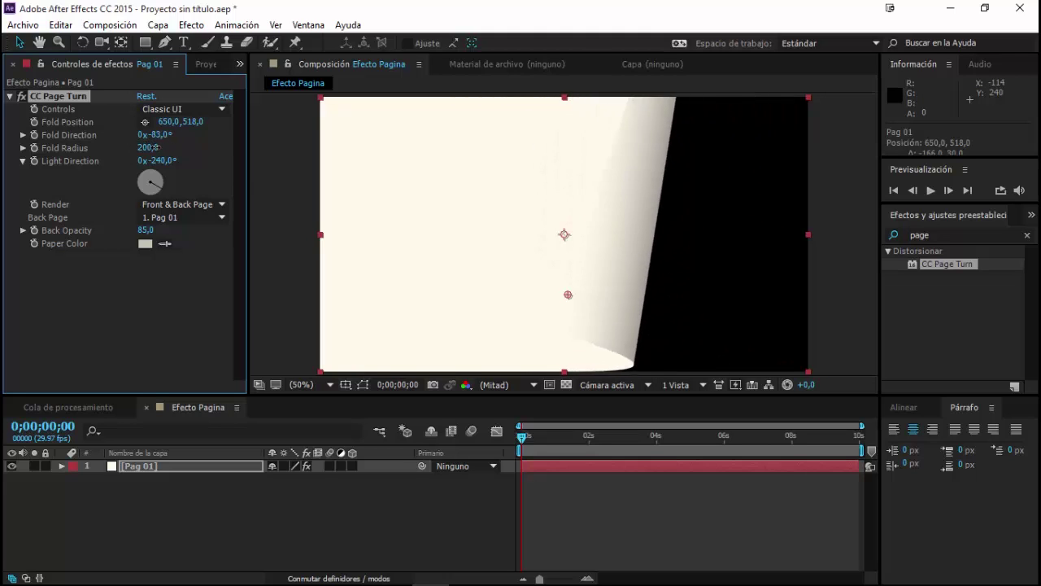
drag(168, 147, 162, 158)
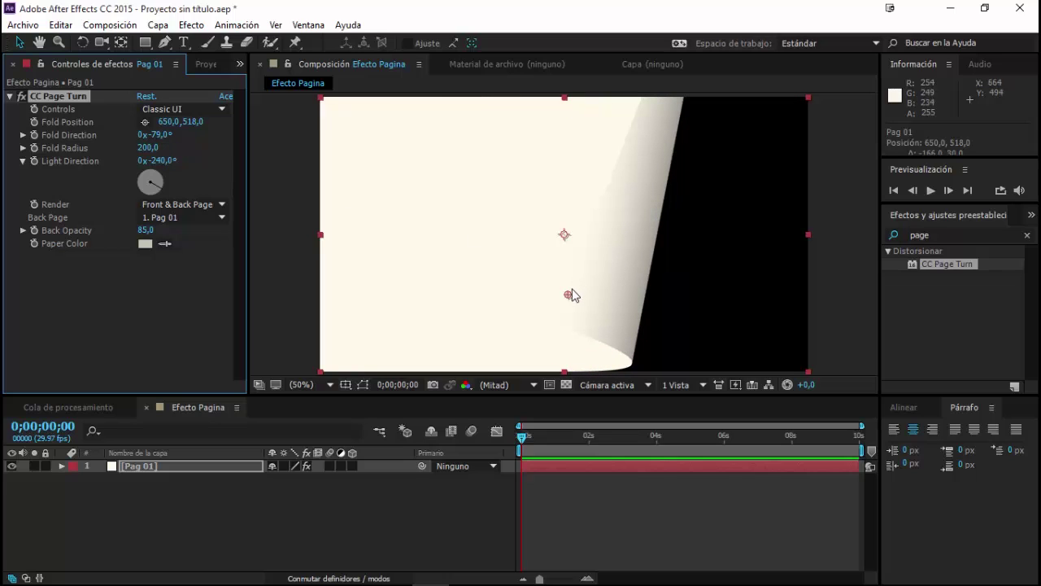
Move the fold point off the bottom-right corner to 1332,728 and keyframe Fold Position and Direction at 0s.
mouse_move(570, 295)
mouse_down()
mouse_move(787, 351)
mouse_move(237, 231)
mouse_move(800, 363)
mouse_move(633, 246)
mouse_move(658, 257)
mouse_up()
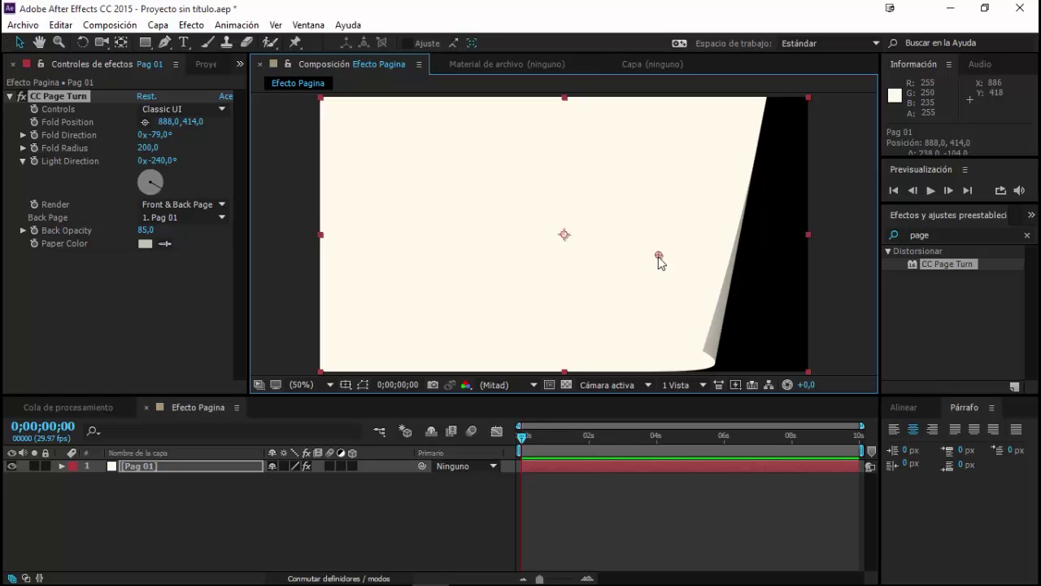
drag(658, 257, 827, 373)
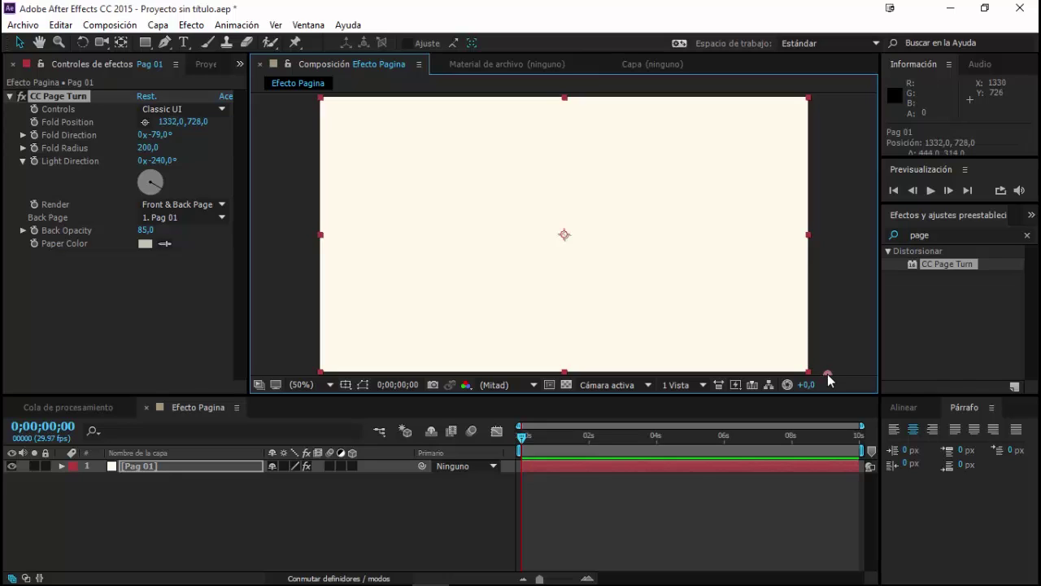
click(35, 122)
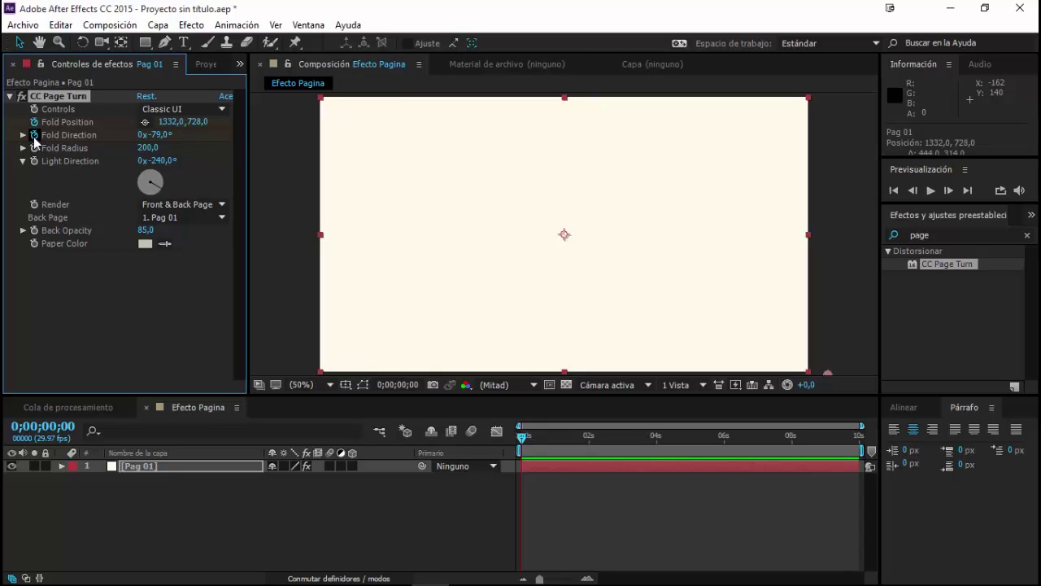
click(34, 135)
At 3 seconds, drag the fold point past the page's left edge to keyframe the curl away.
key(u)
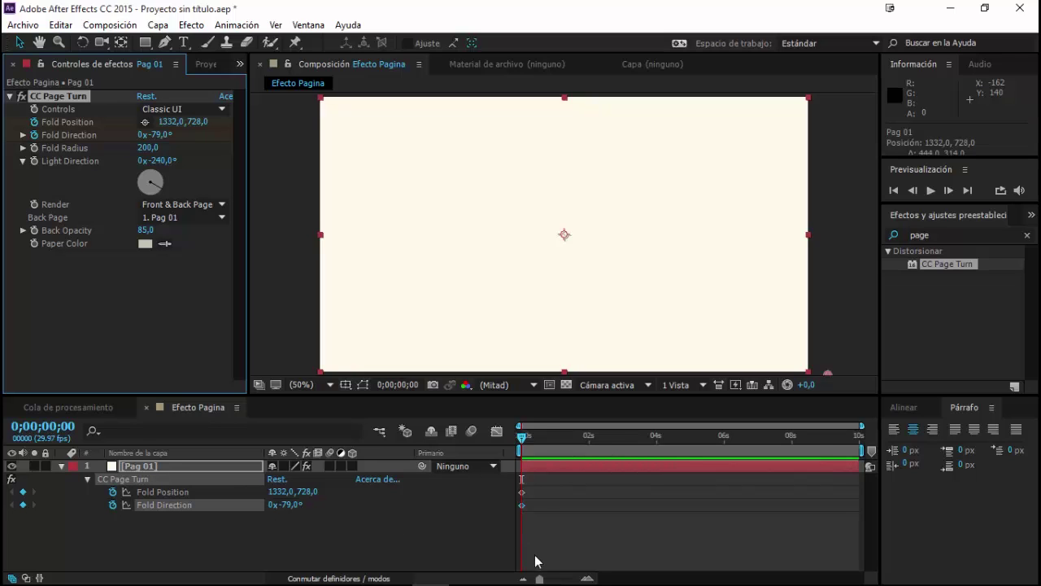
click(587, 577)
click(724, 442)
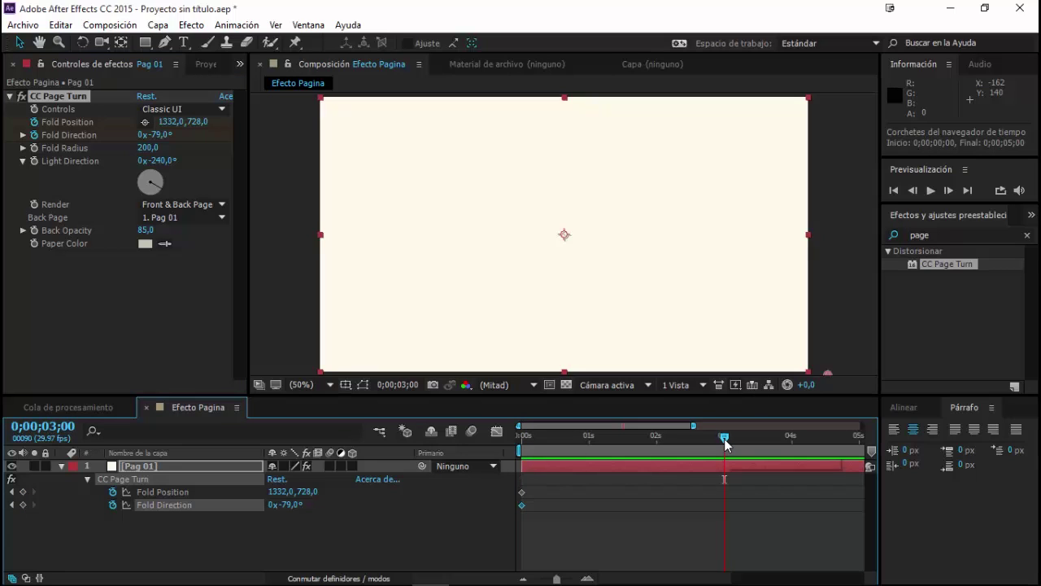
scroll(724, 337, down, 2)
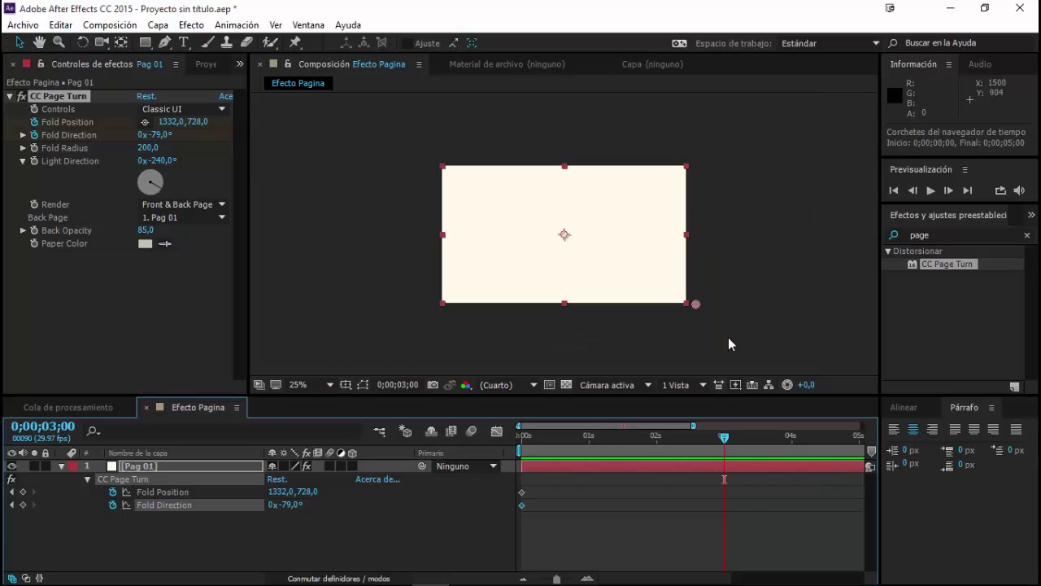
scroll(724, 338, up, 2)
scroll(724, 338, down, 2)
key(period)
key(comma)
key(comma)
key(comma)
key(period)
key(period)
key(period)
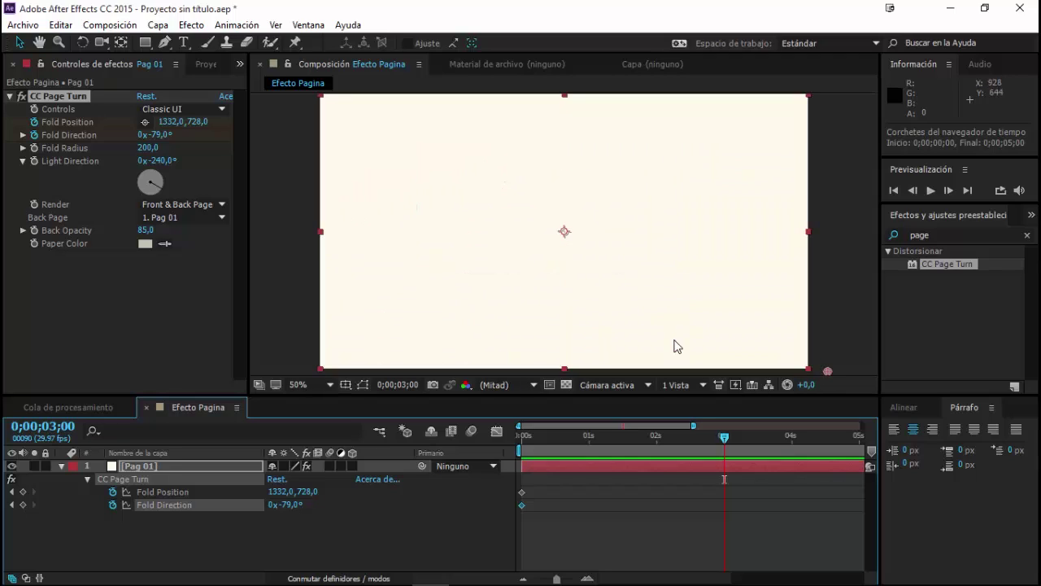
key(comma)
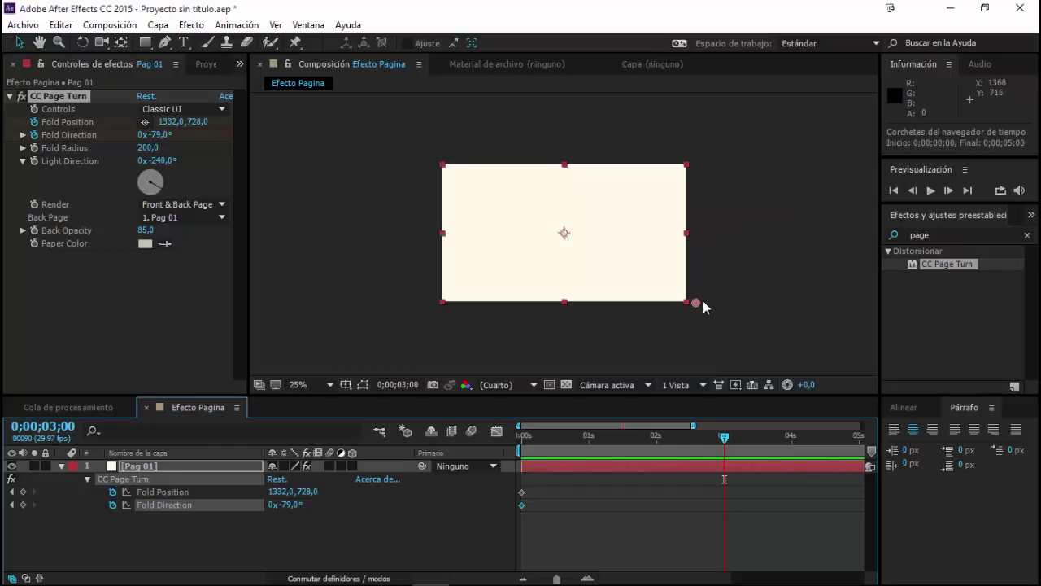
drag(697, 306, 362, 252)
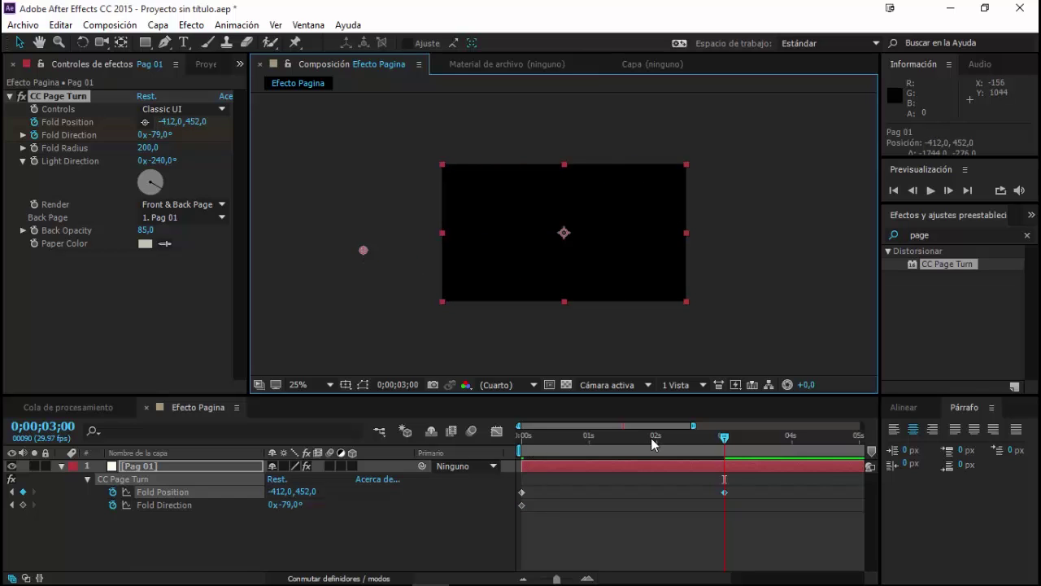
Add a mid-turn Fold Direction keyframe at 0;00;02;15 set to -88°, then preview the turn.
mouse_move(724, 439)
mouse_down()
mouse_move(544, 448)
mouse_move(692, 460)
mouse_move(545, 466)
mouse_move(657, 475)
mouse_move(646, 477)
mouse_up()
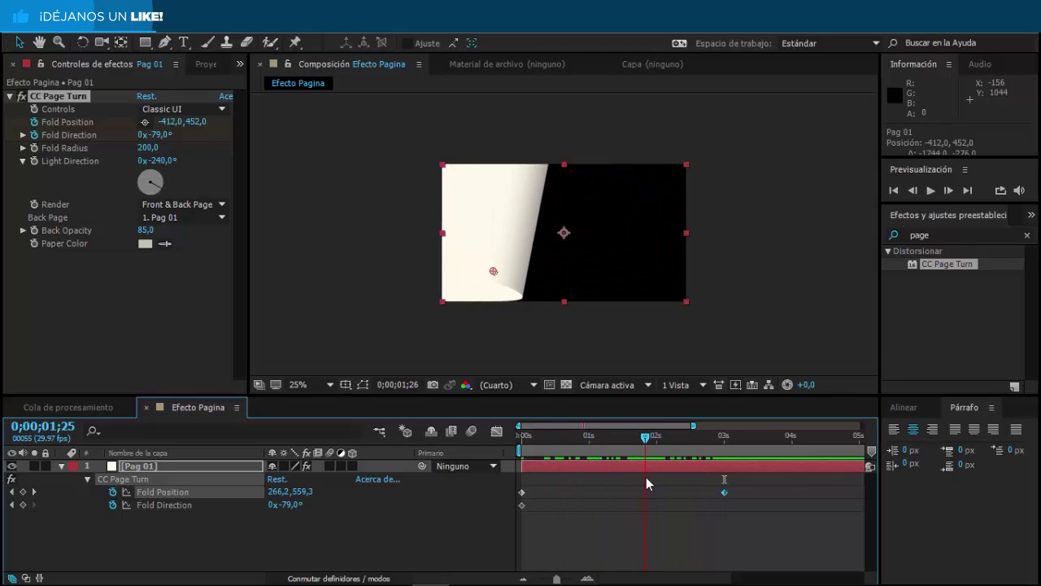
click(167, 504)
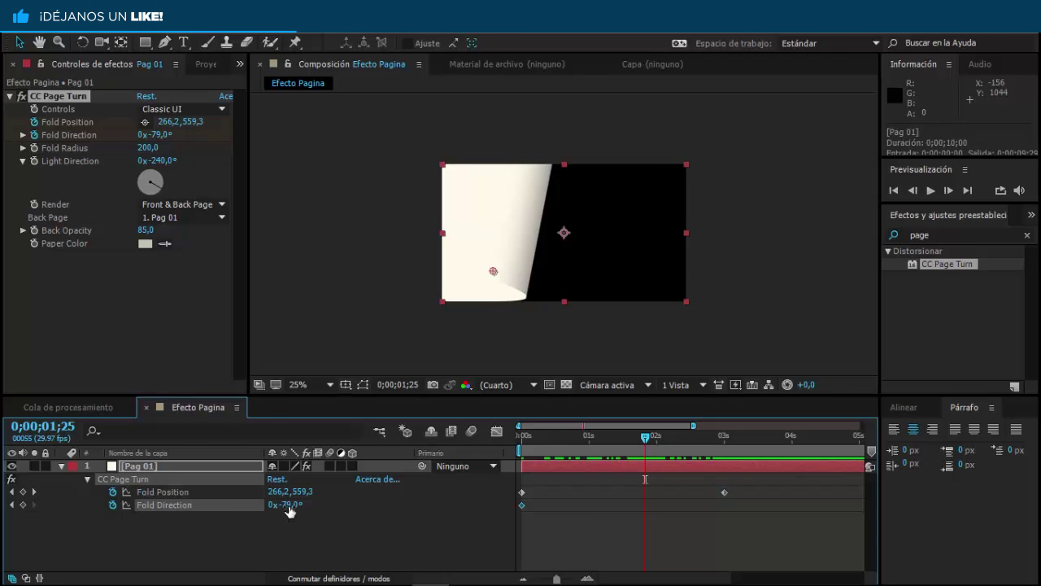
drag(288, 504, 280, 504)
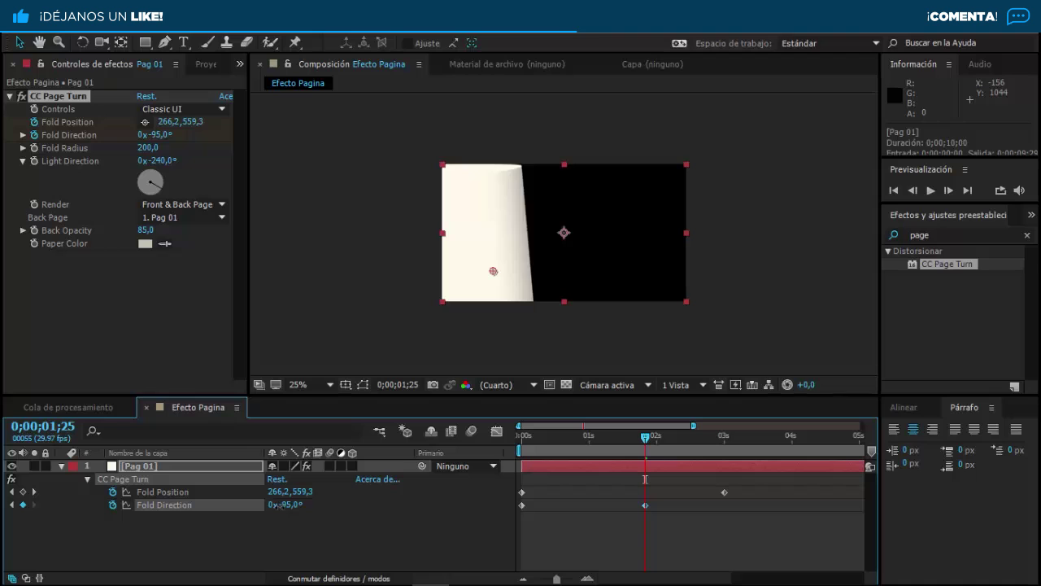
drag(645, 437, 562, 454)
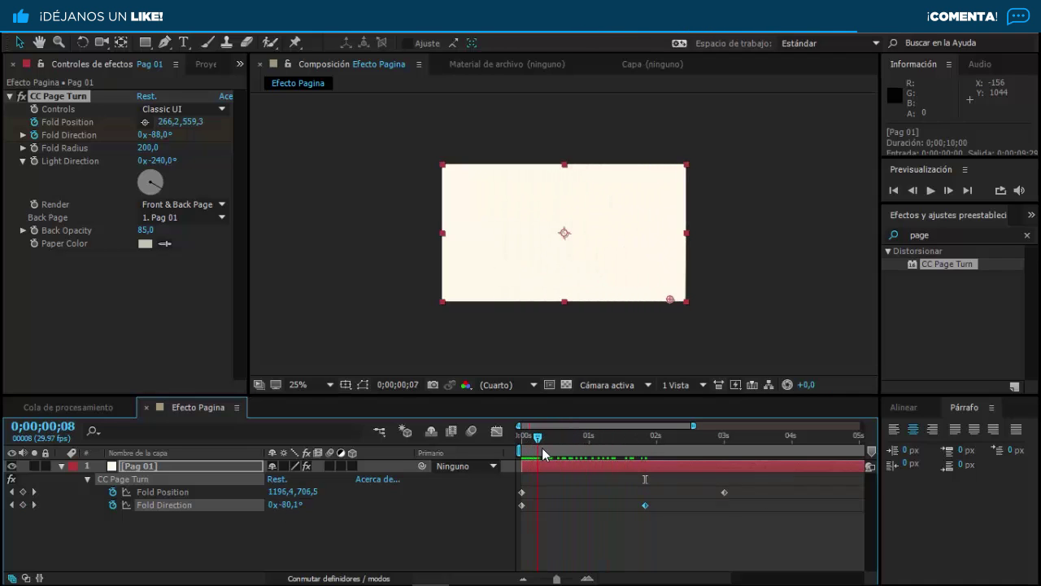
mouse_move(562, 454)
mouse_down()
mouse_move(656, 464)
mouse_move(645, 467)
mouse_up()
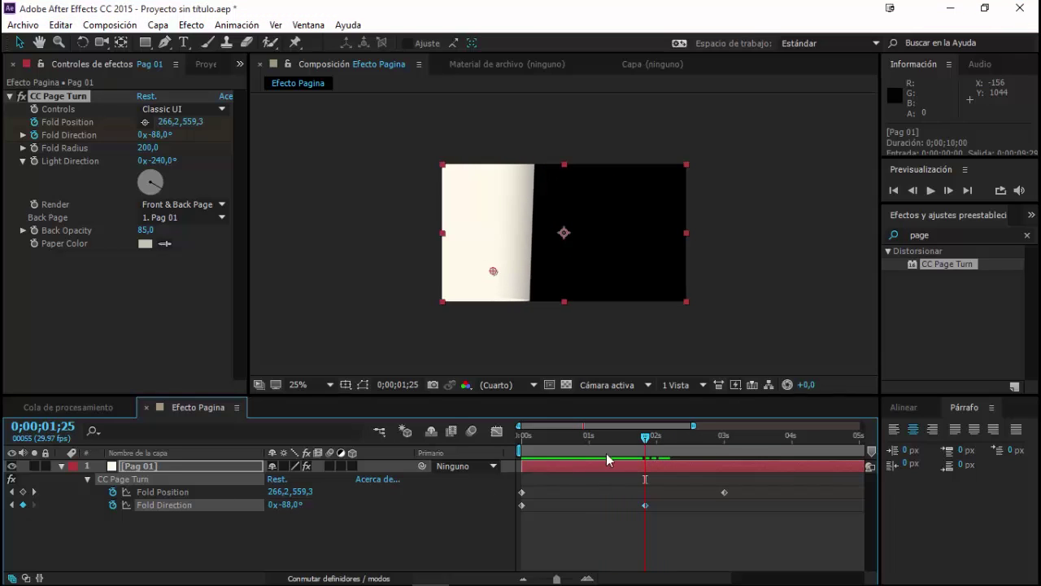
drag(292, 506, 287, 505)
mouse_move(623, 444)
mouse_down()
mouse_move(602, 446)
mouse_move(686, 445)
mouse_up()
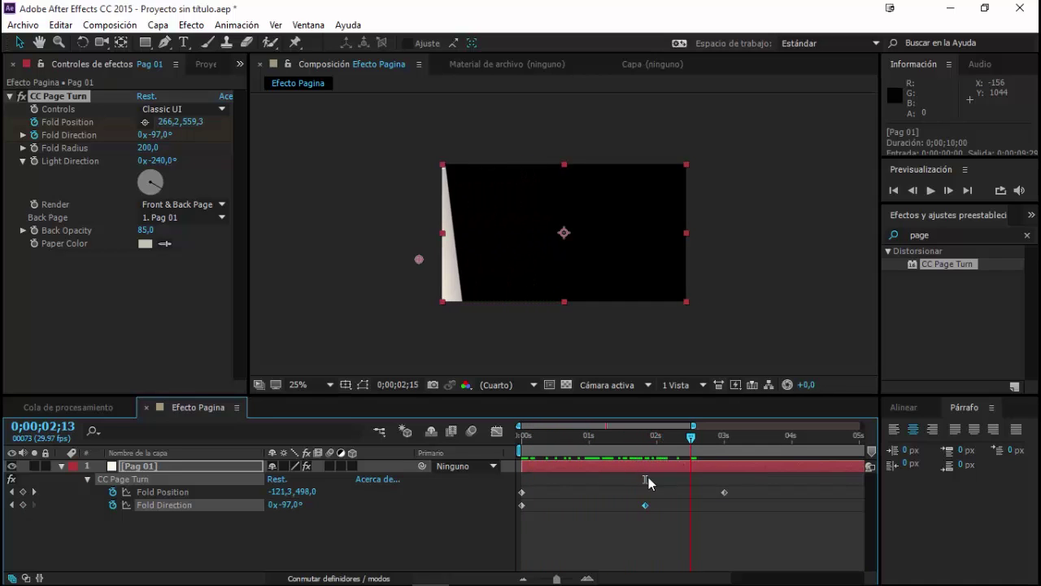
drag(644, 506, 691, 506)
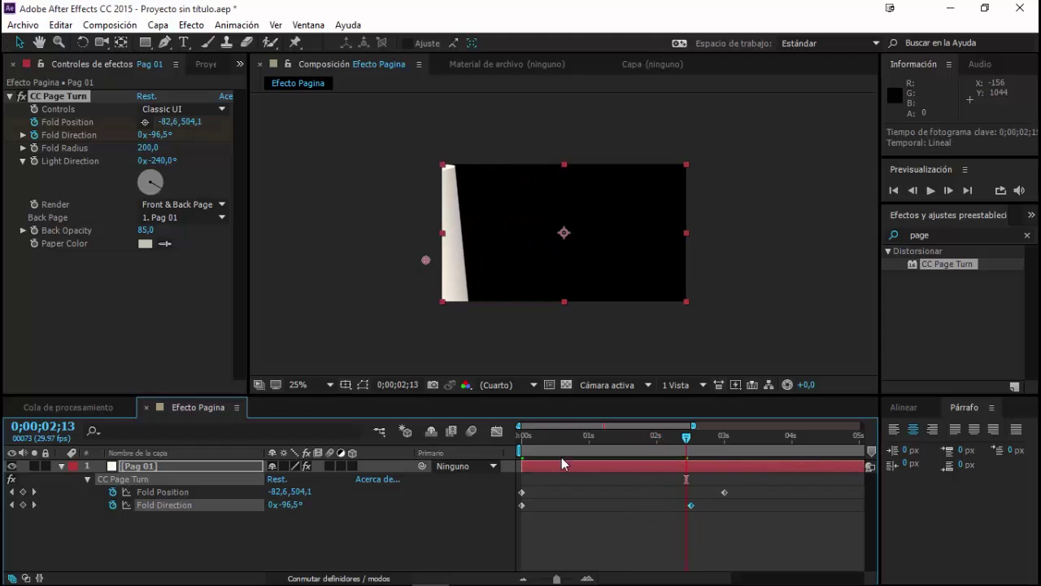
mouse_move(534, 440)
mouse_down()
mouse_move(637, 460)
mouse_move(567, 475)
mouse_move(691, 480)
mouse_up()
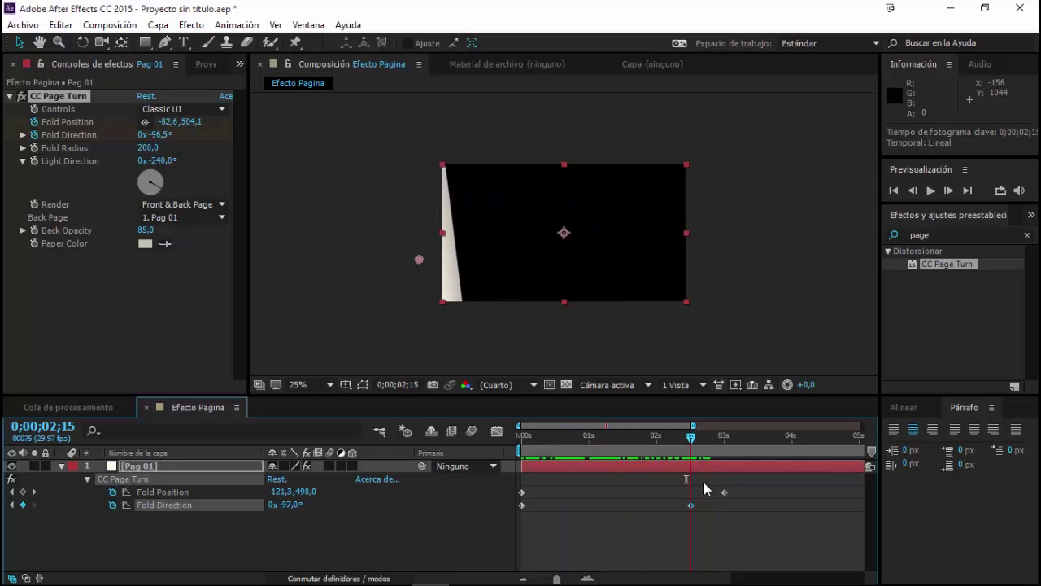
drag(297, 505, 303, 505)
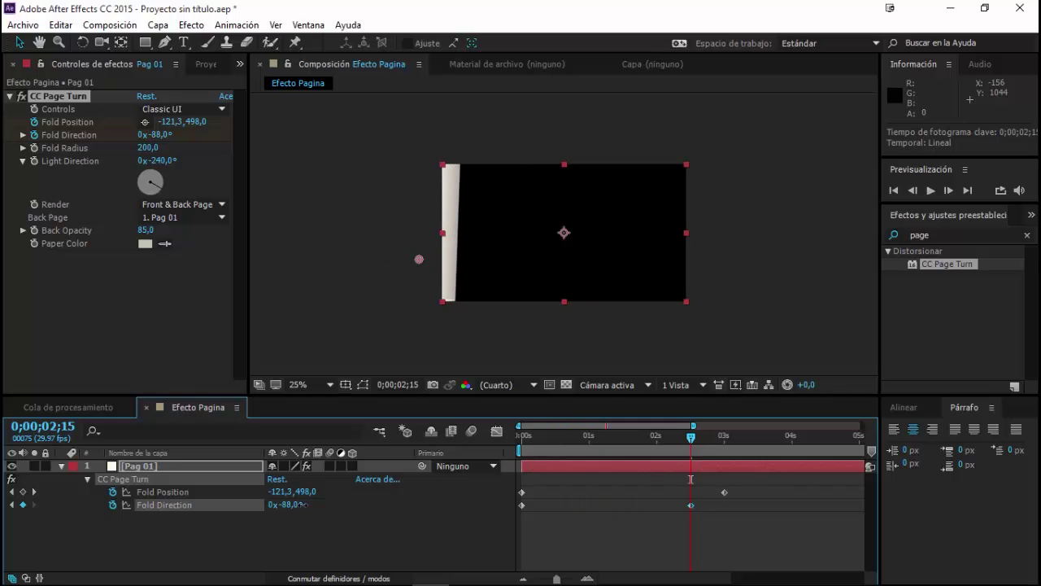
key(space)
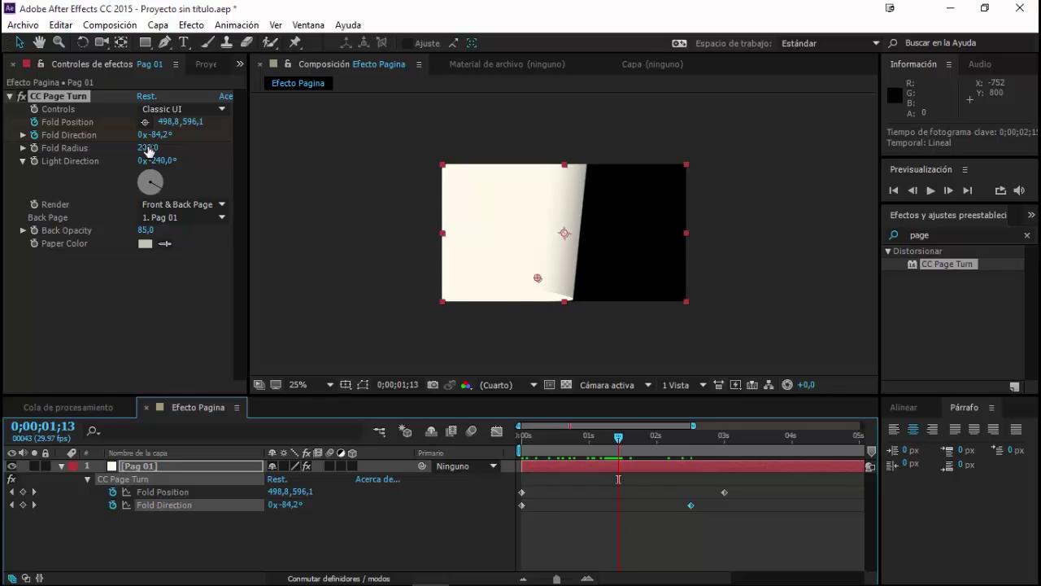
Change Fold Radius to 250, then 300, and check the wider curl in the timeline.
click(147, 148)
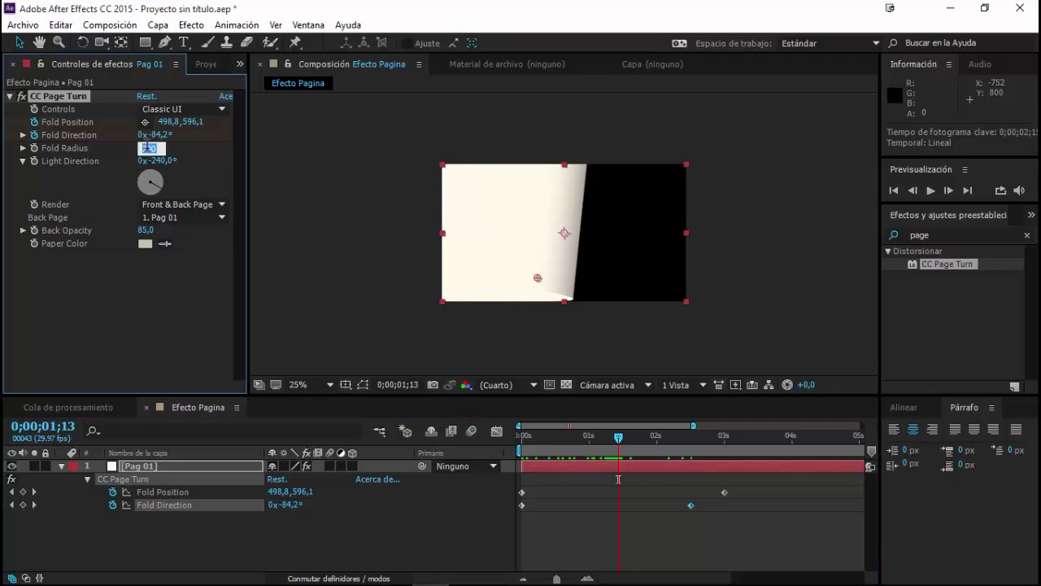
text(250)
key(Return)
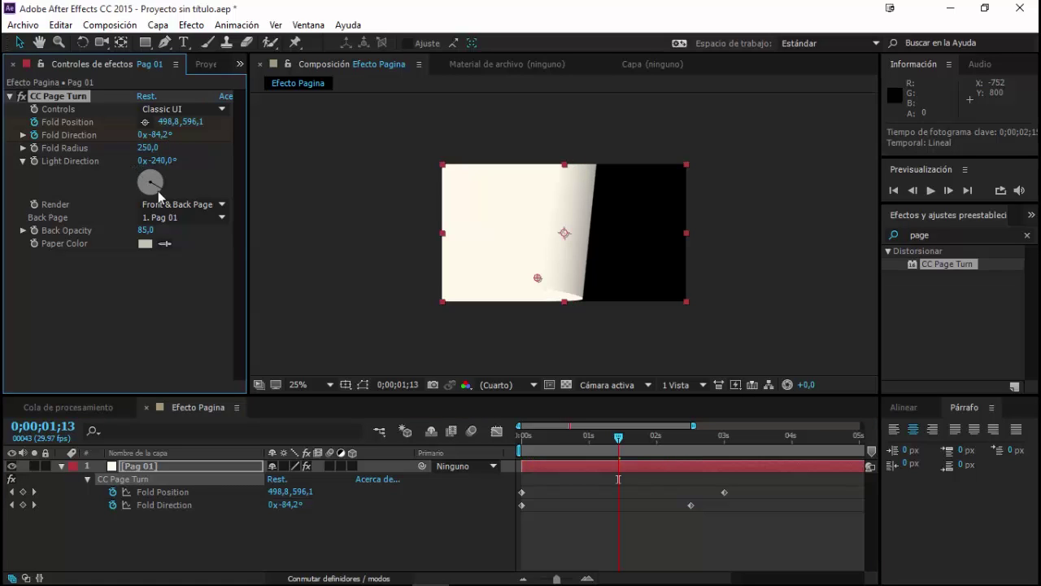
click(149, 148)
text(300)
key(Return)
mouse_move(618, 436)
mouse_down()
mouse_move(550, 443)
mouse_move(625, 464)
mouse_up()
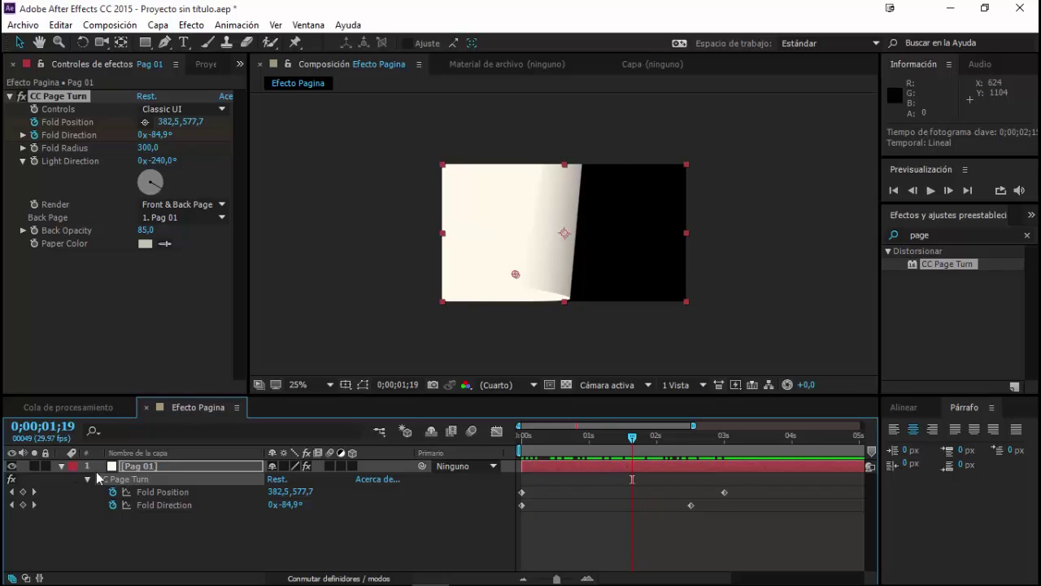
click(137, 469)
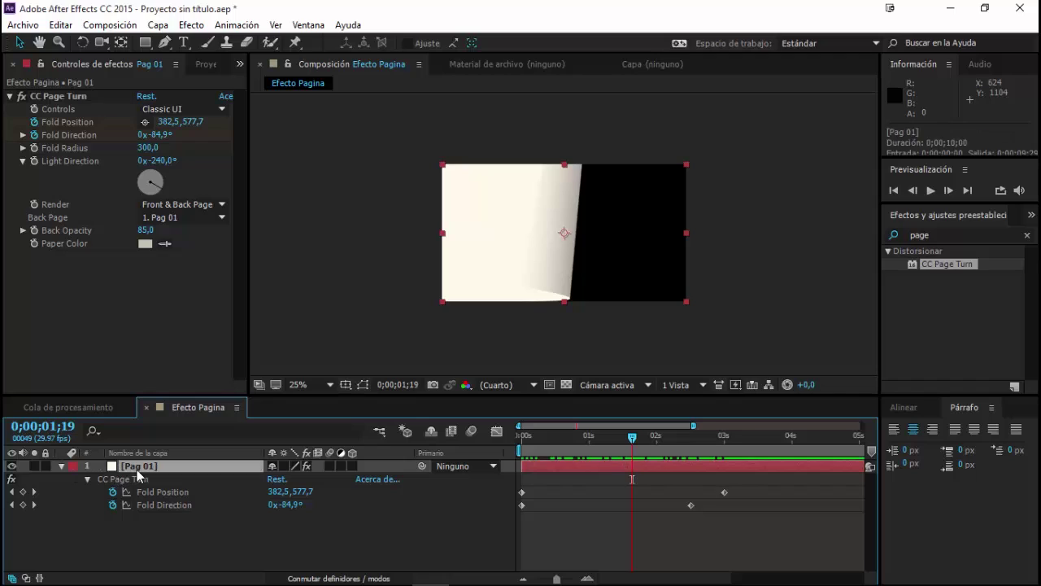
Precompose Pag 01 into a new 'Pag 01' comp, leaving all attributes in Efecto Pagina.
click(61, 466)
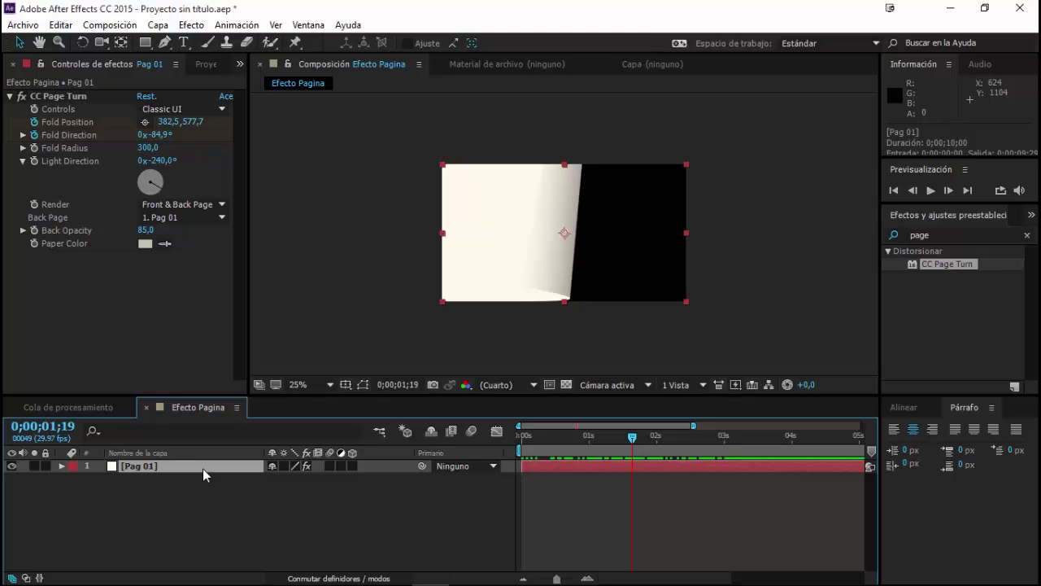
key(ctrl+shift+c)
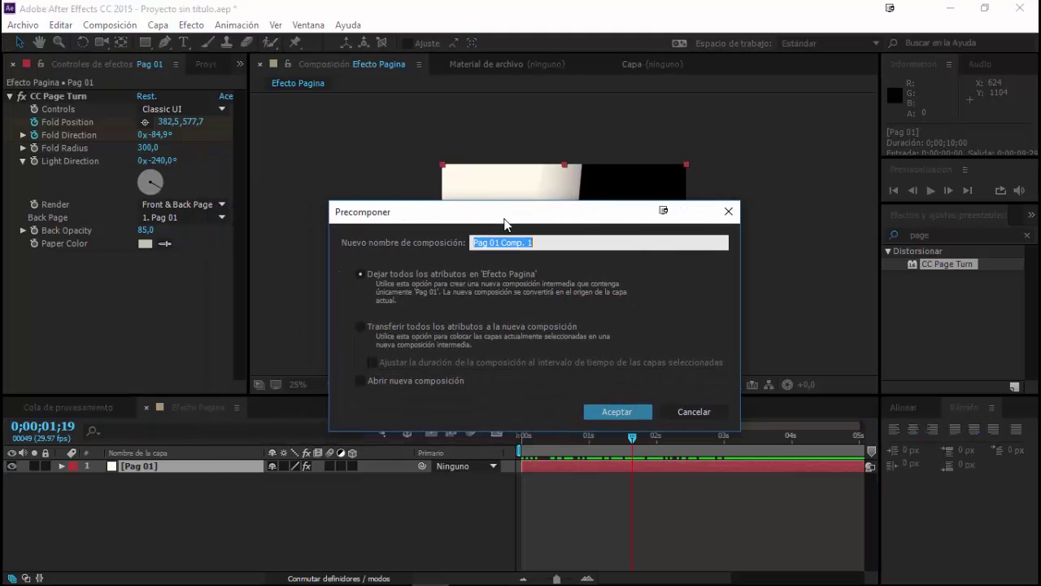
drag(574, 242, 500, 247)
click(428, 275)
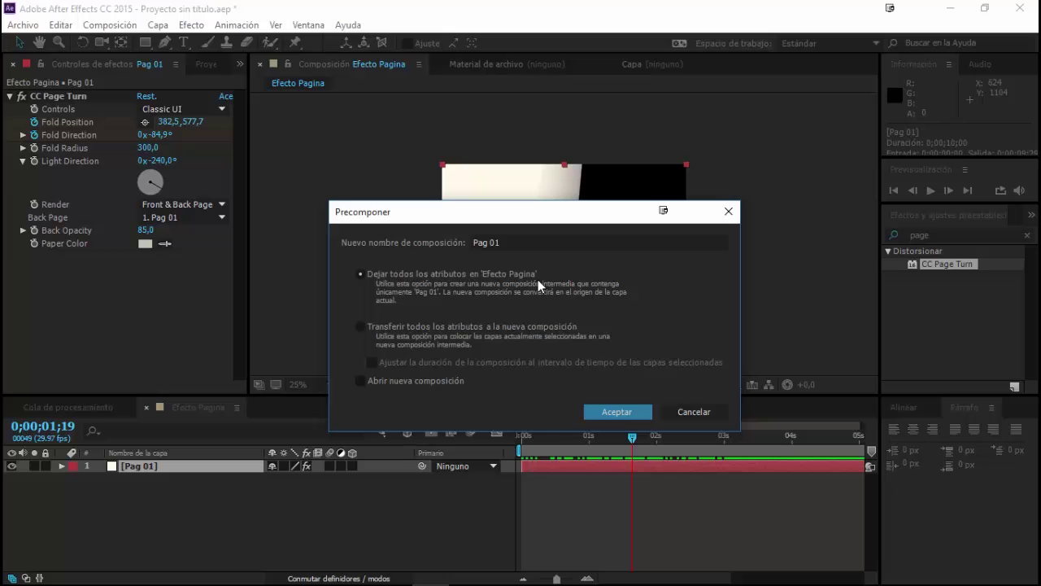
click(601, 410)
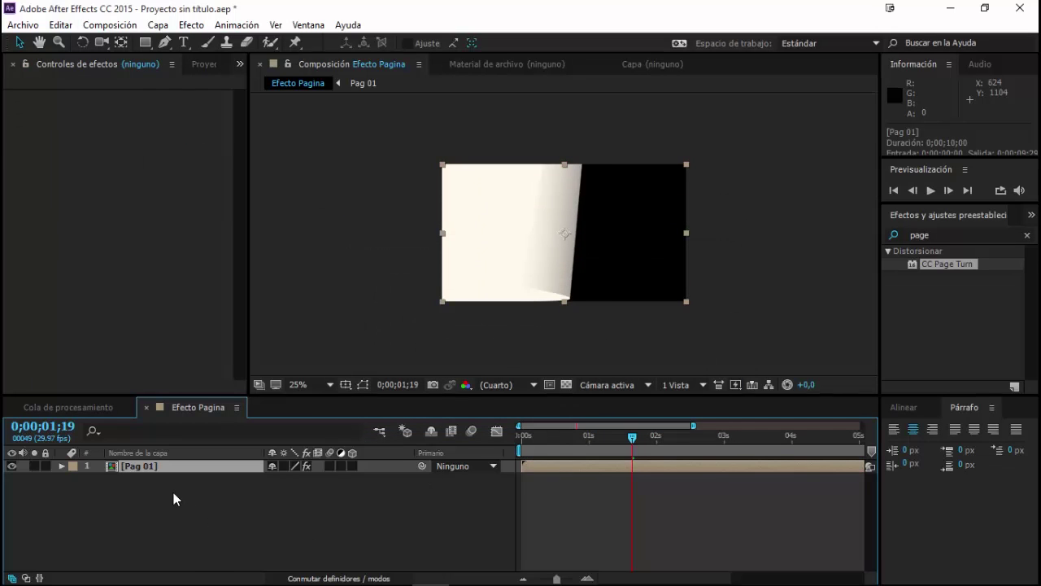
Review the precomp layer's Fold Position and Fold Direction keyframes around 01;19.
key(u)
drag(749, 486, 516, 530)
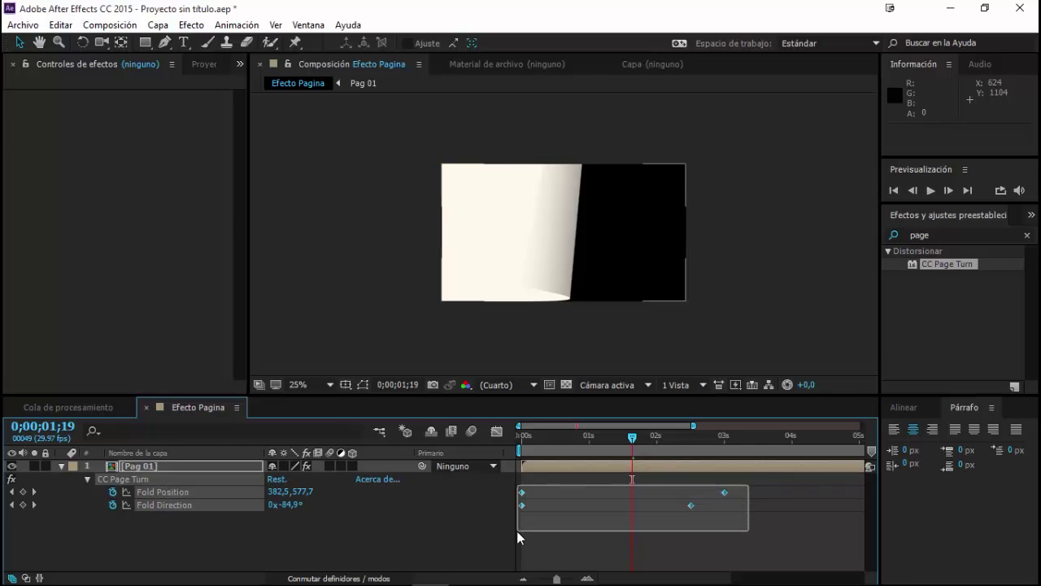
click(547, 546)
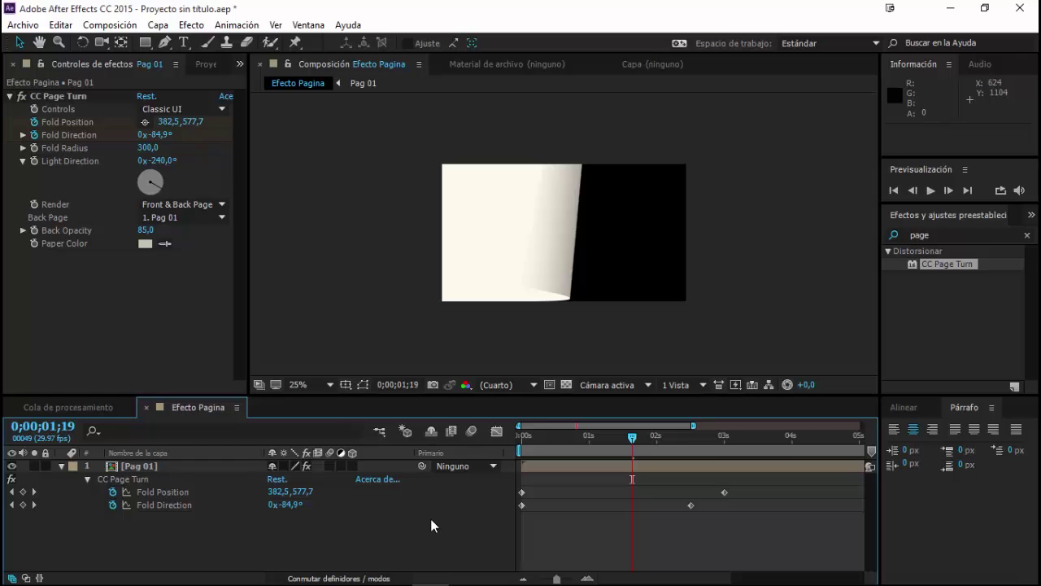
click(159, 464)
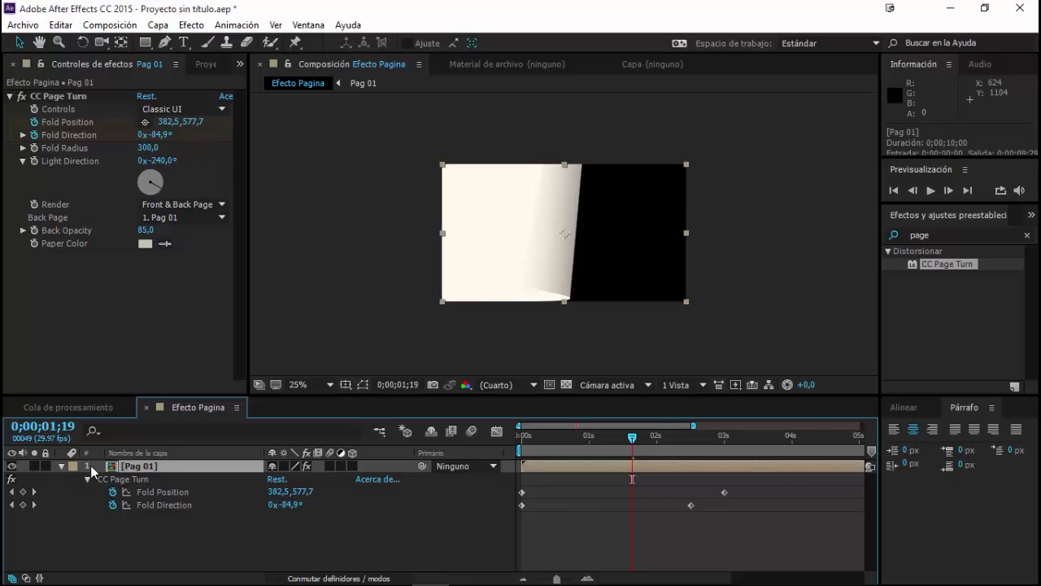
drag(628, 444, 627, 460)
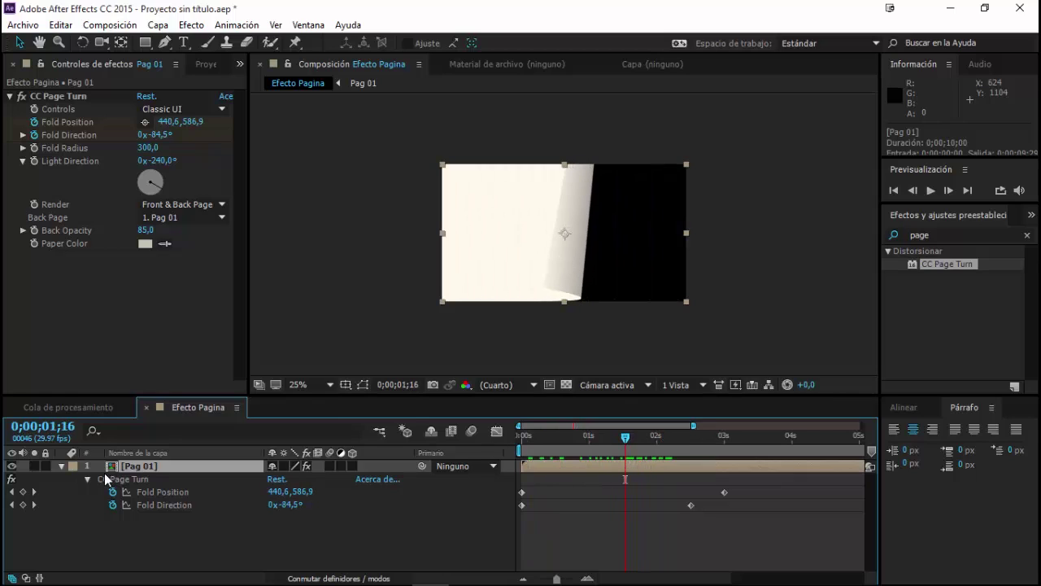
click(62, 466)
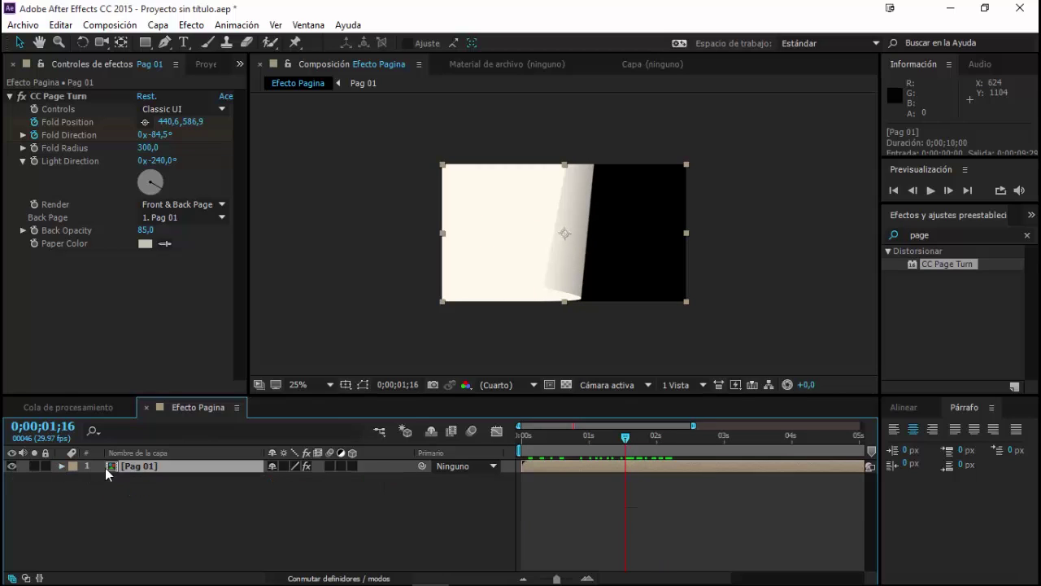
Open the Pag 01 precomposition at 0;00;01;13 and compare it with Efecto Pagina.
double_click(110, 467)
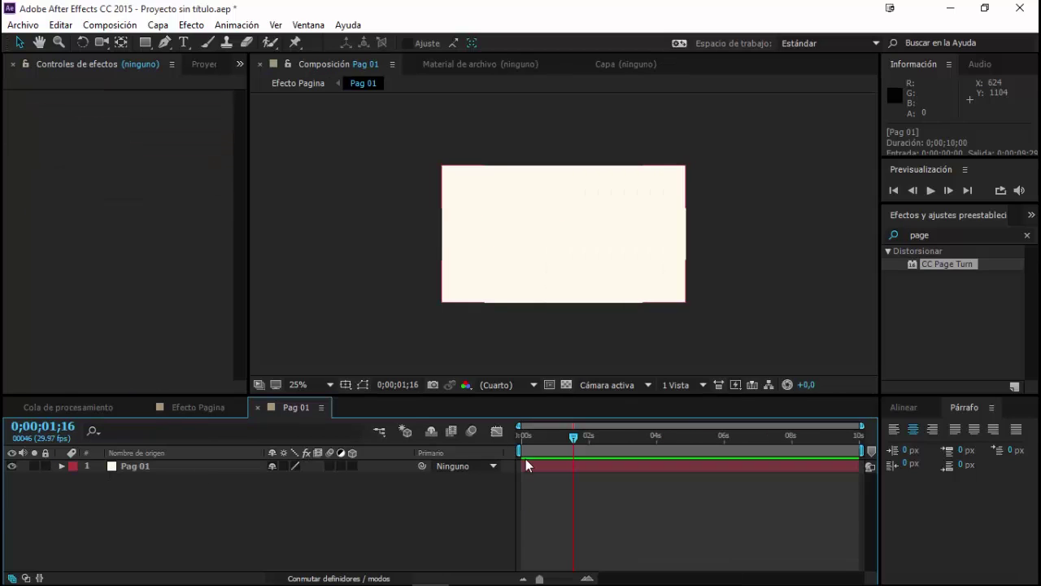
drag(572, 437, 537, 439)
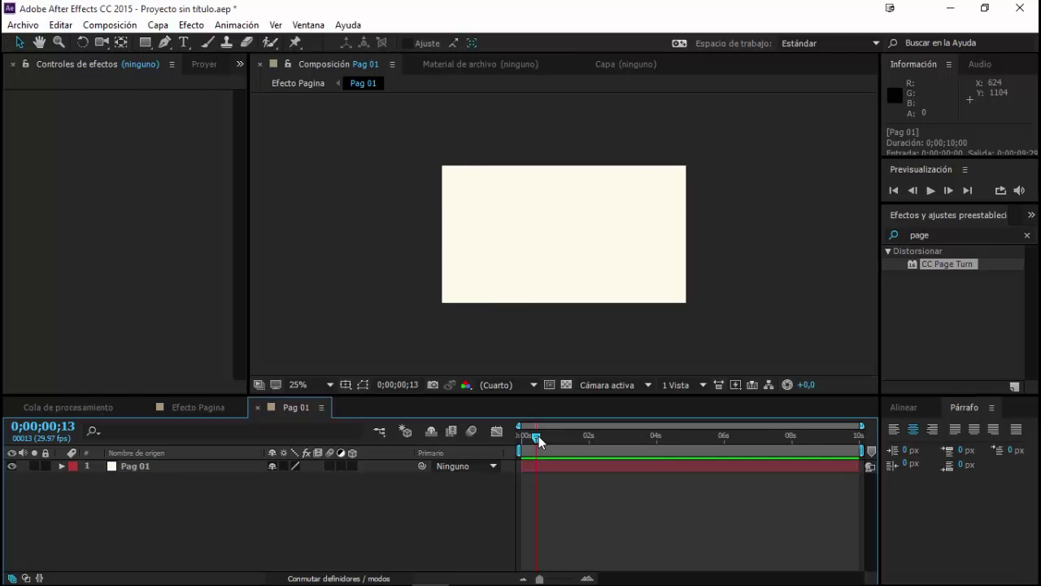
key(period)
click(568, 439)
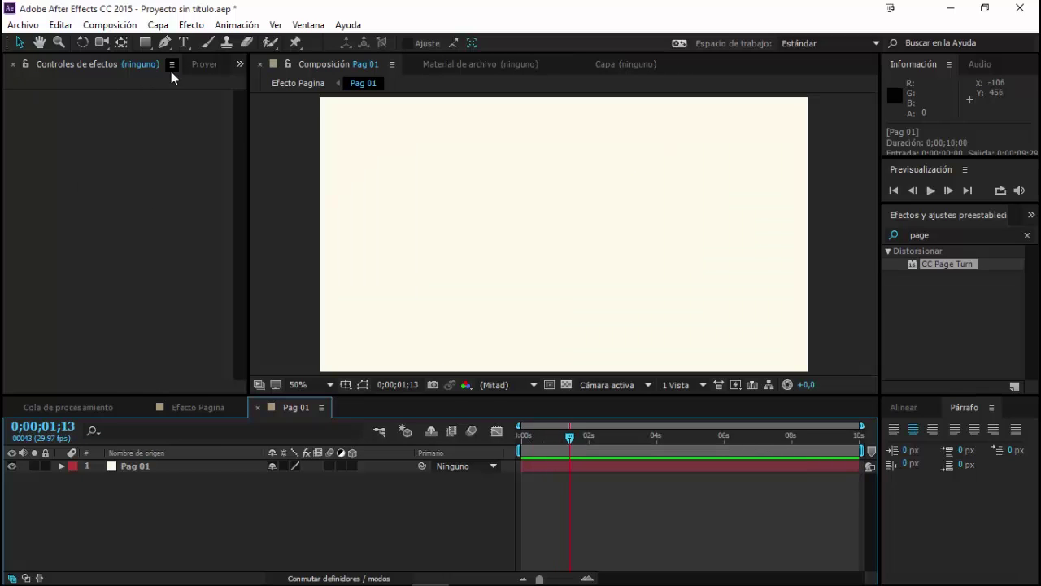
click(240, 64)
click(252, 88)
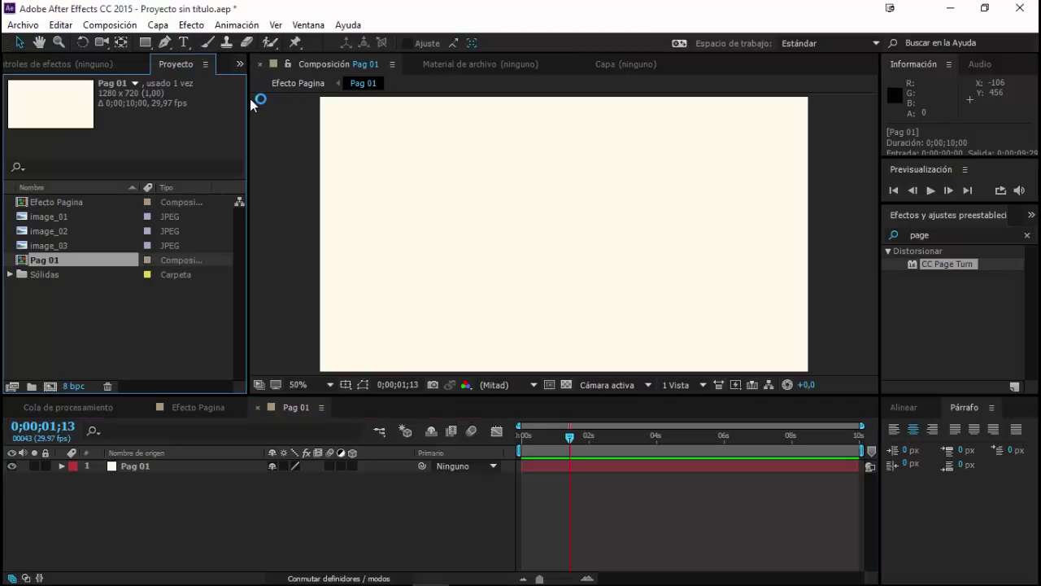
click(213, 407)
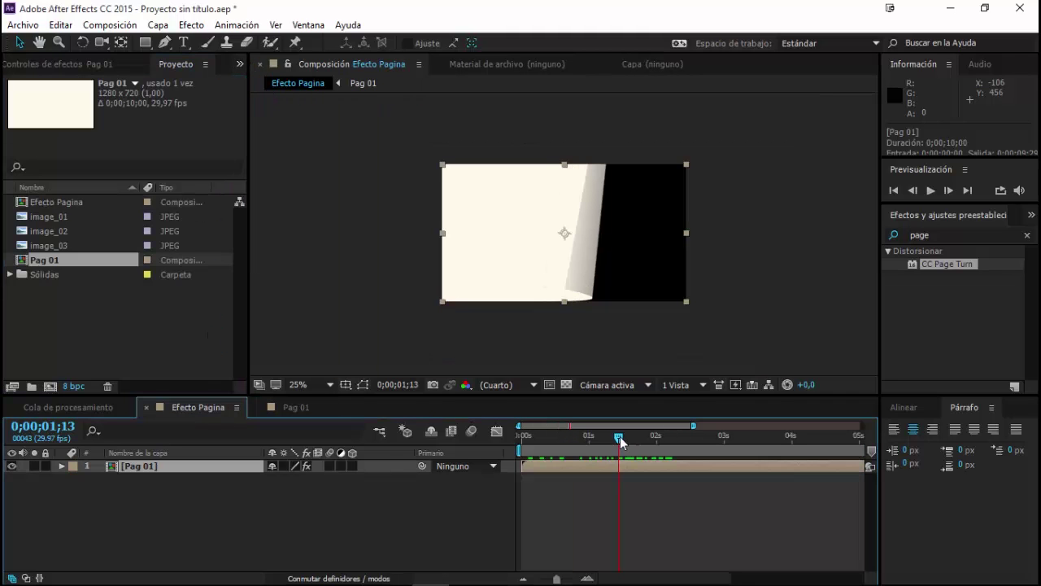
drag(620, 436, 618, 451)
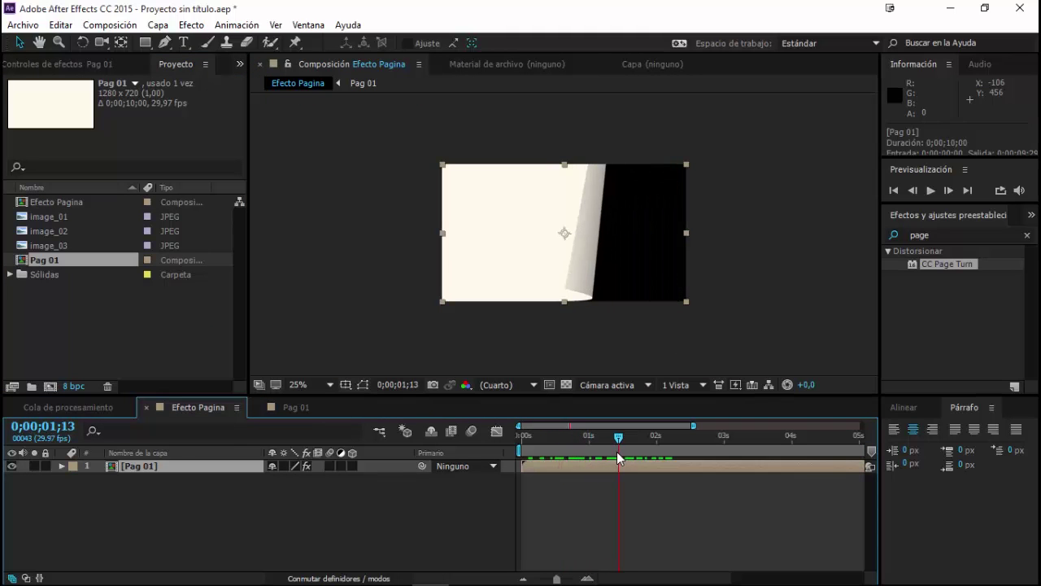
click(301, 407)
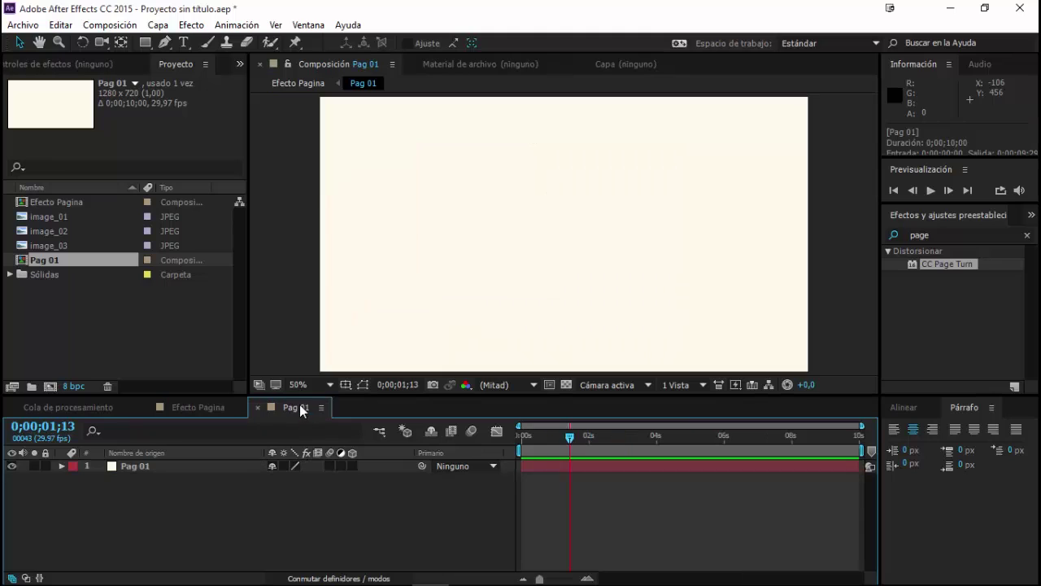
Drag image_01 into the Pag 01 comp, then preview the turn in Efecto Pagina.
click(61, 216)
drag(65, 221, 568, 244)
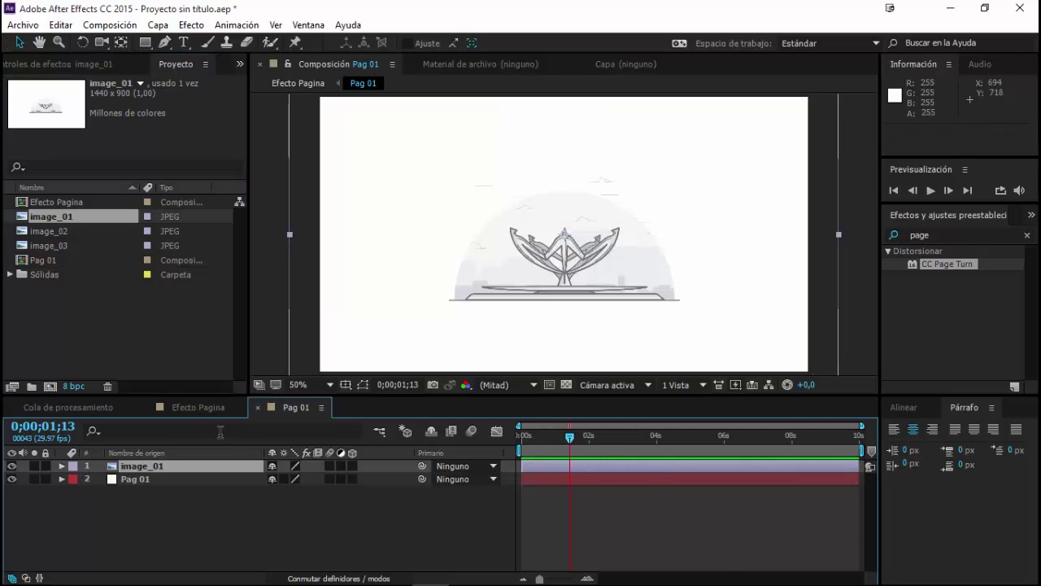
click(203, 409)
mouse_move(626, 441)
mouse_down()
mouse_move(636, 448)
mouse_move(622, 446)
mouse_up()
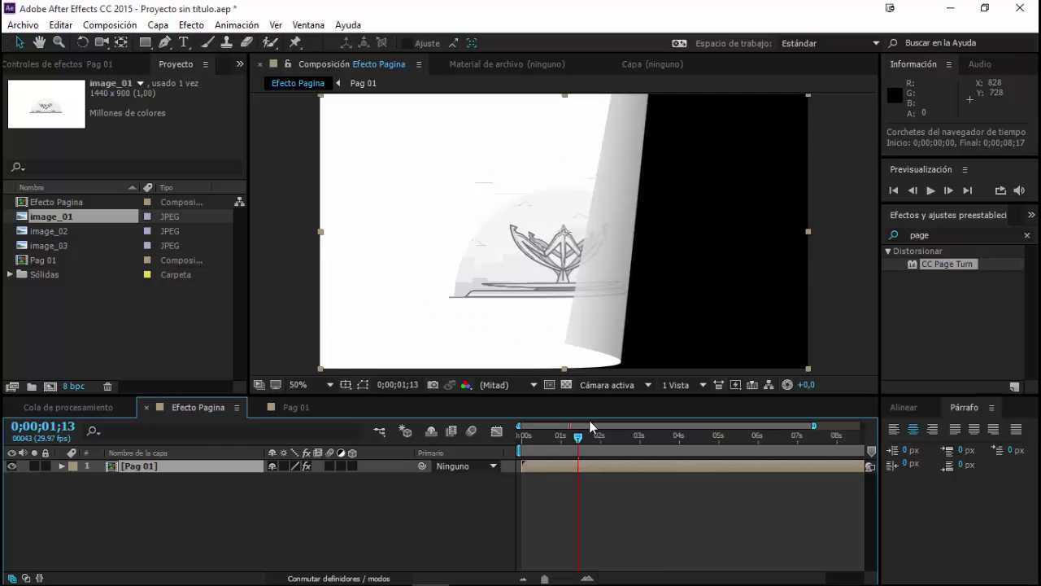
Raise CC Page Turn Back Opacity from 85 to 100 and scrub to about two seconds.
drag(579, 440, 587, 440)
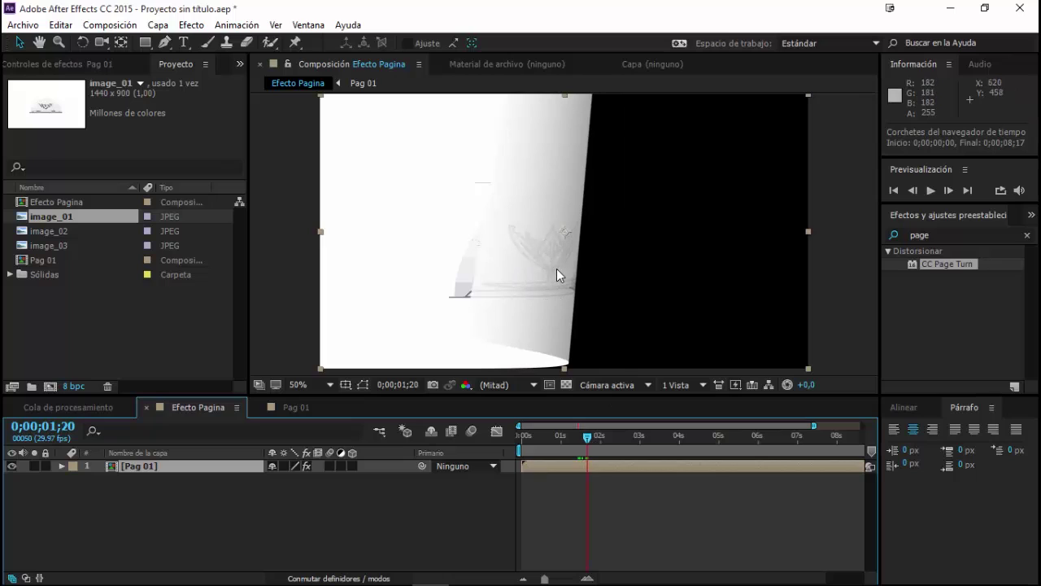
click(81, 65)
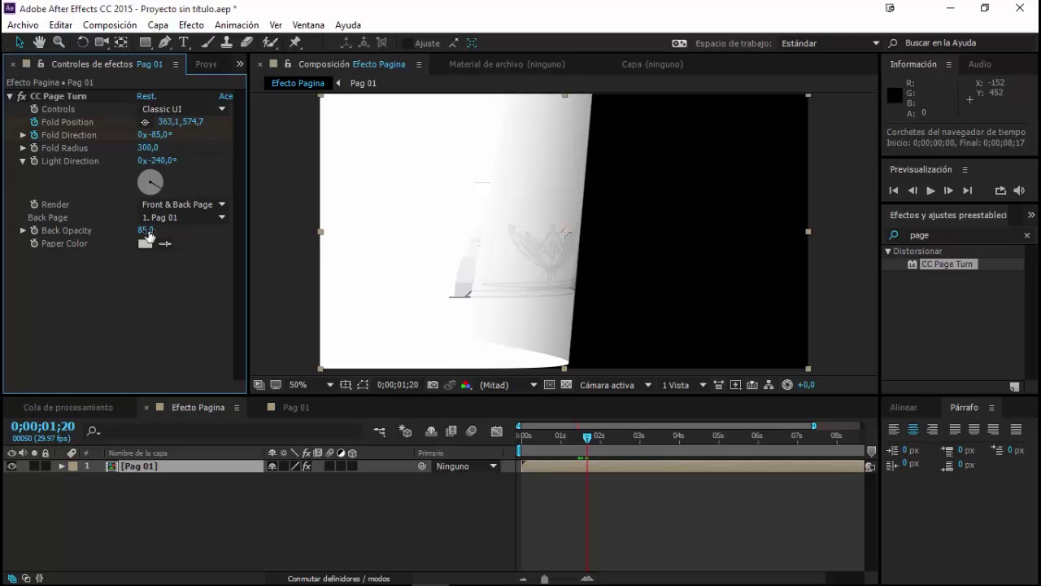
drag(145, 234, 159, 235)
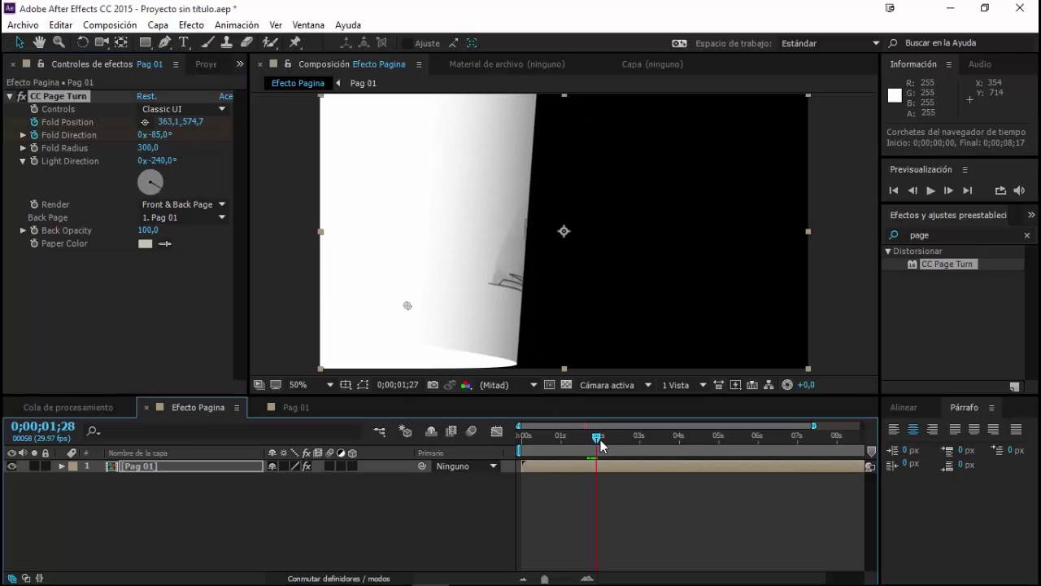
drag(591, 442, 609, 439)
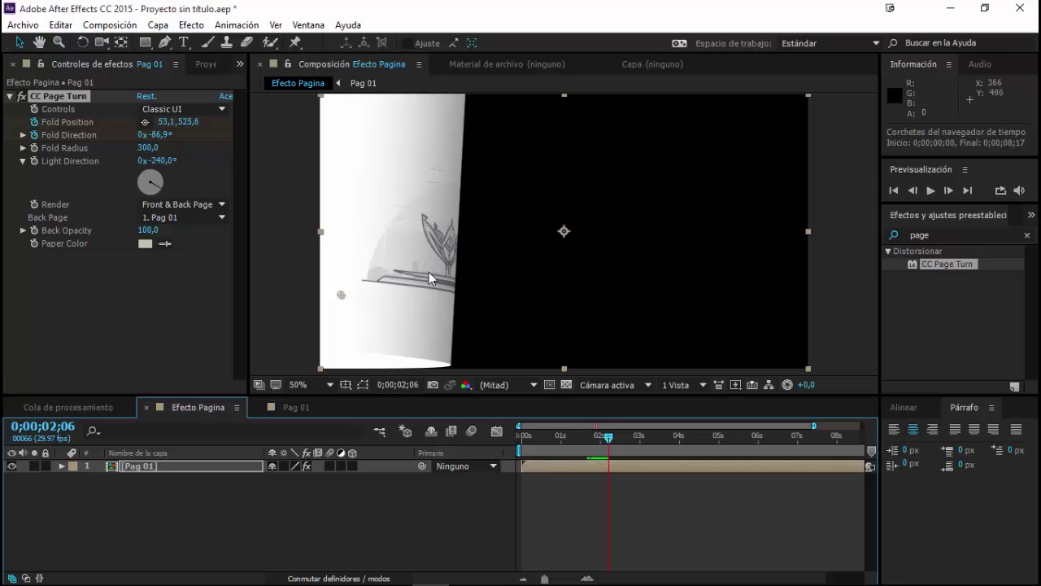
drag(610, 440, 606, 440)
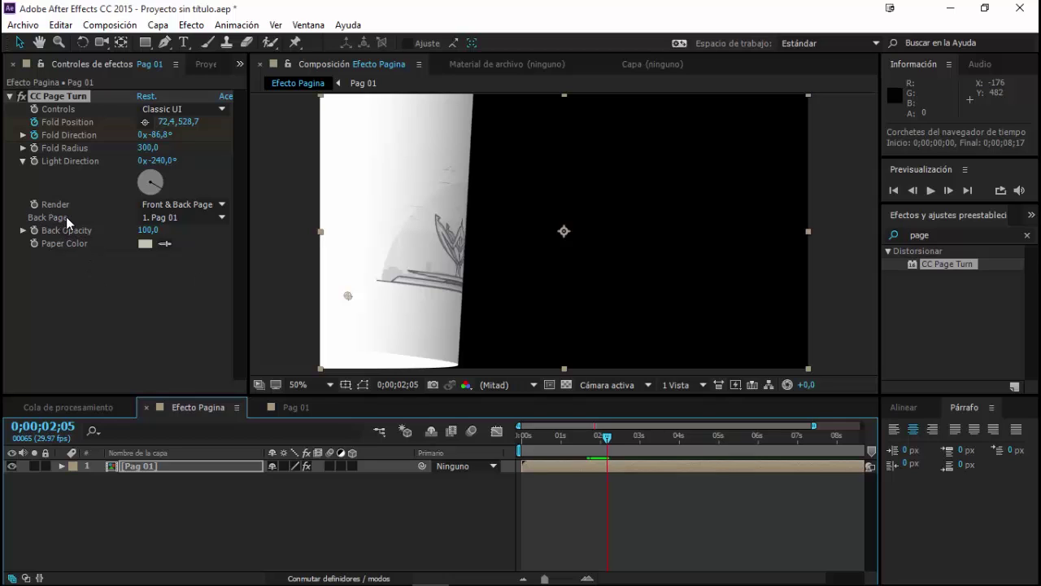
click(166, 218)
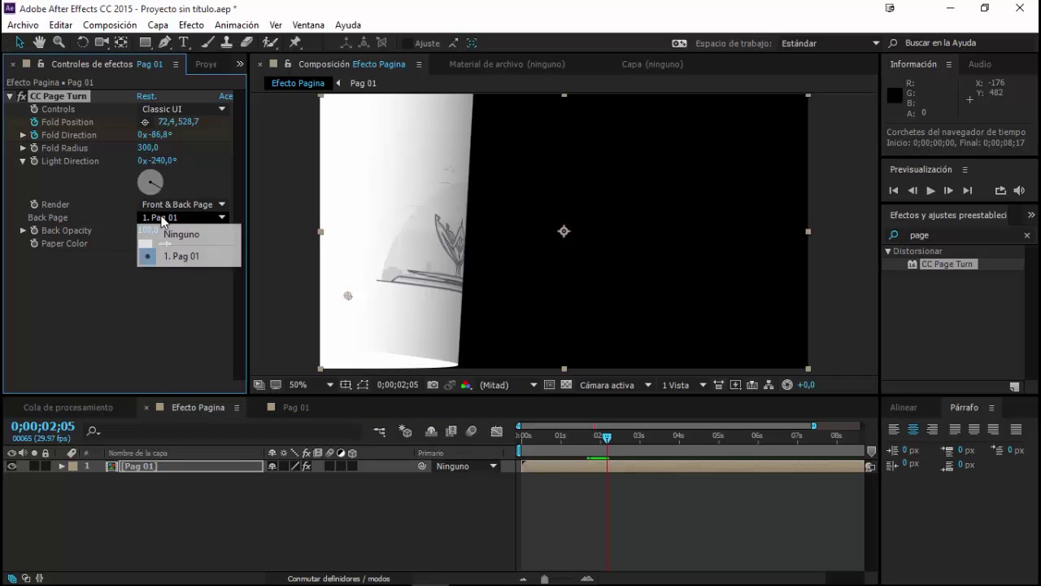
Set Back Page to Ninguno and Paper Color to FFFFF1, then scrub to preview.
click(181, 235)
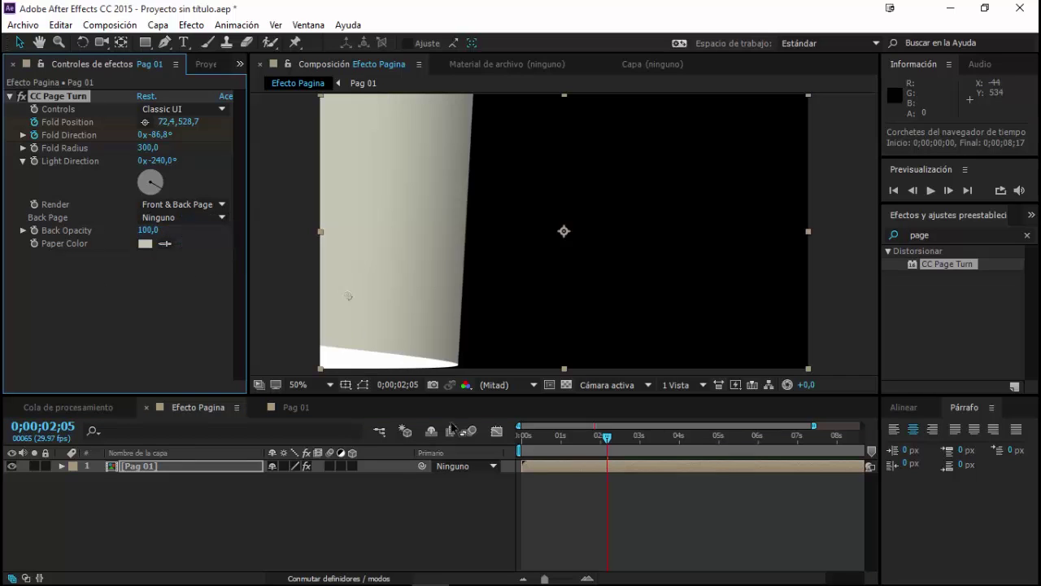
click(596, 440)
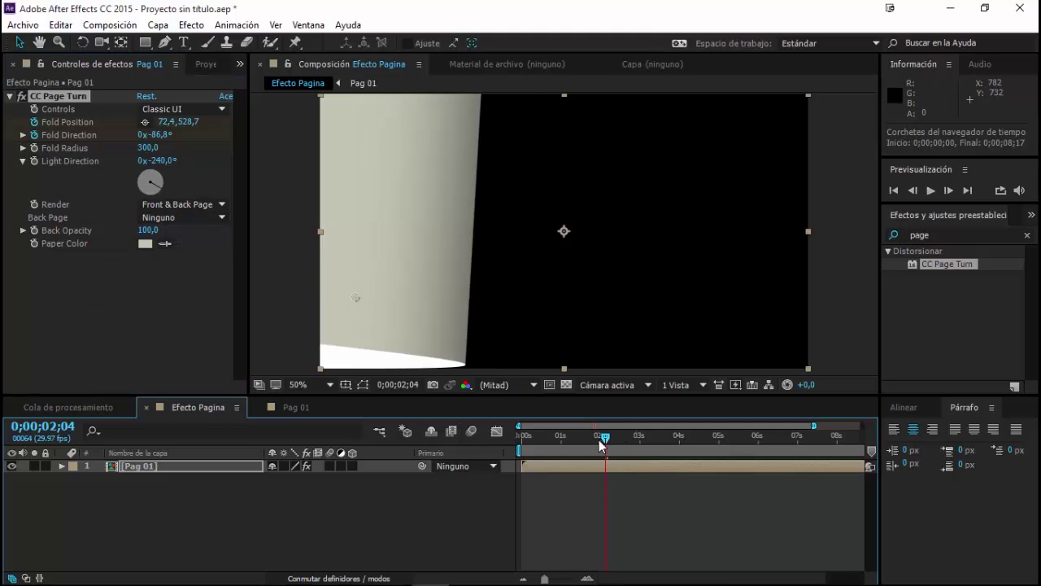
click(145, 243)
drag(244, 345, 238, 311)
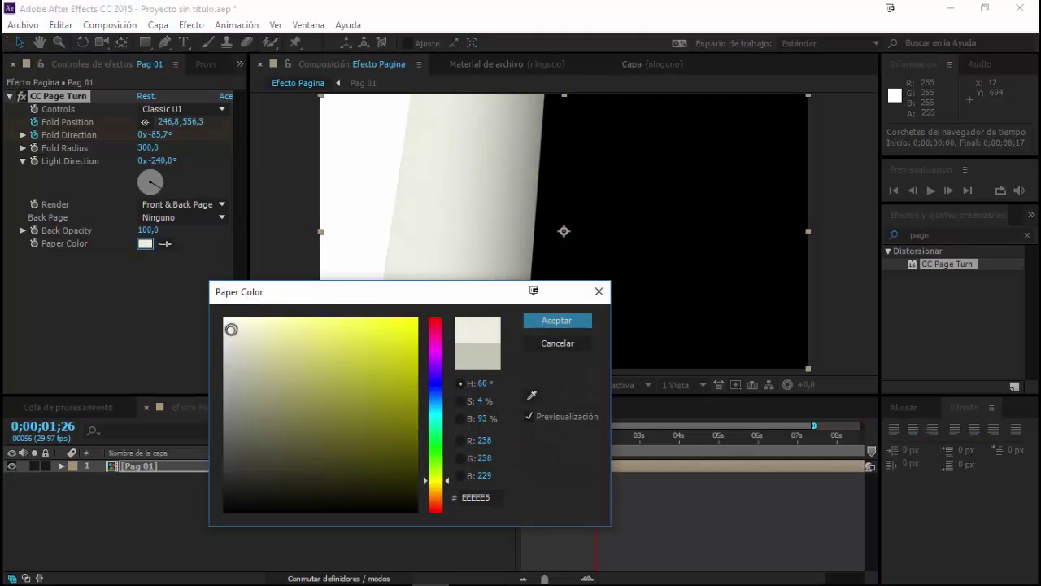
click(579, 322)
mouse_move(593, 441)
mouse_down()
mouse_move(627, 442)
mouse_move(574, 460)
mouse_move(584, 459)
mouse_up()
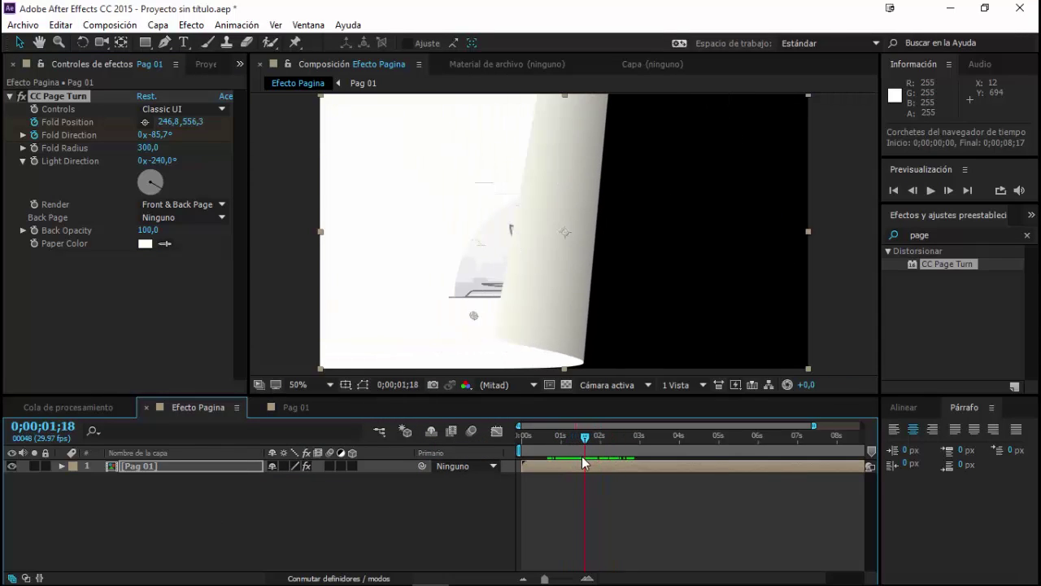
click(193, 469)
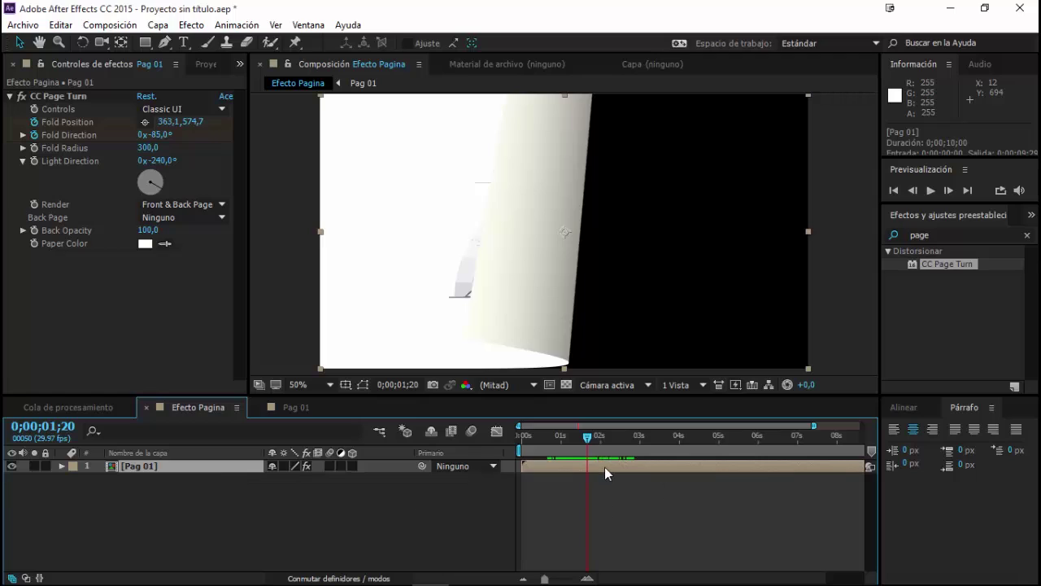
Show Pag 01's Fold Position and Fold Direction keyframes with U and select all four.
key(u)
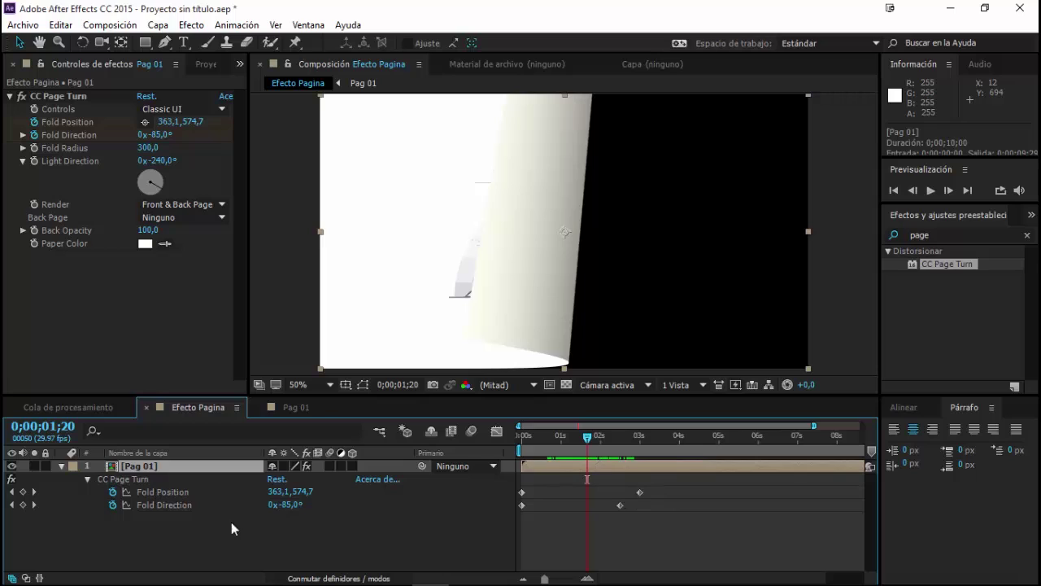
drag(668, 486, 518, 509)
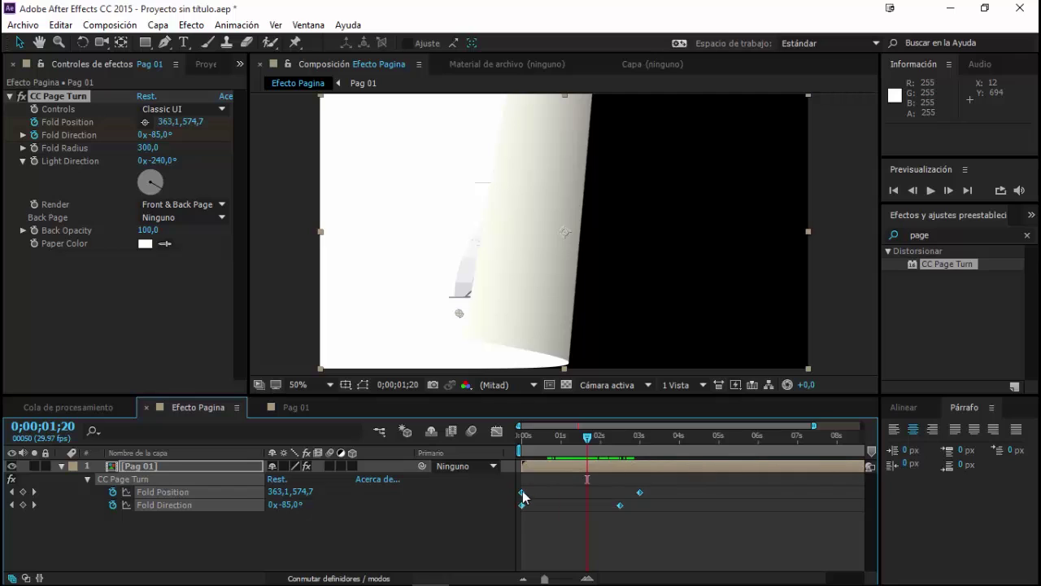
Move the four fold keyframes to start at 0;00;03;00, then preview the delayed page turn.
mouse_move(522, 498)
drag(522, 498, 643, 501)
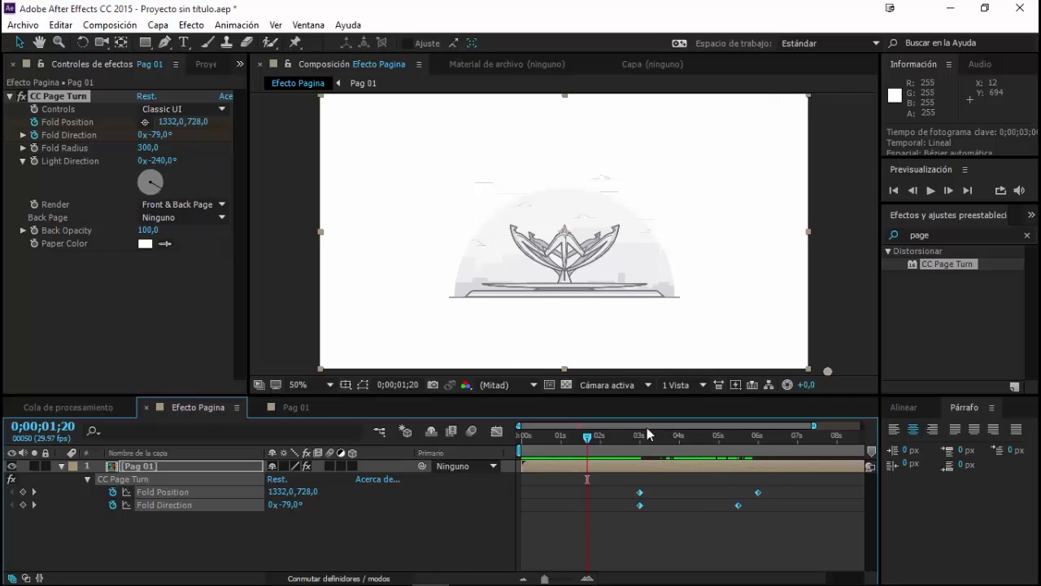
click(638, 440)
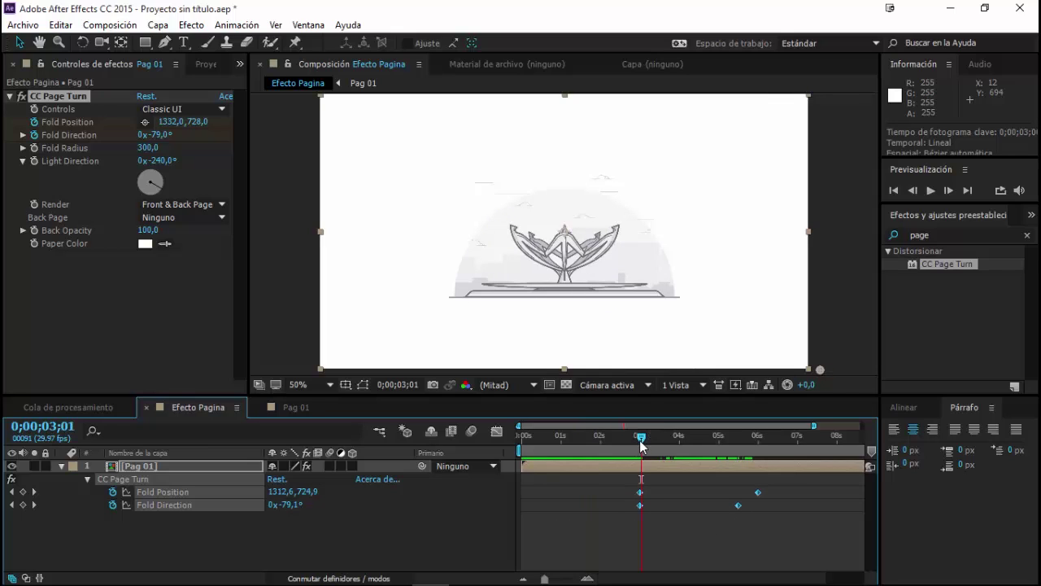
click(597, 537)
click(529, 440)
key(space)
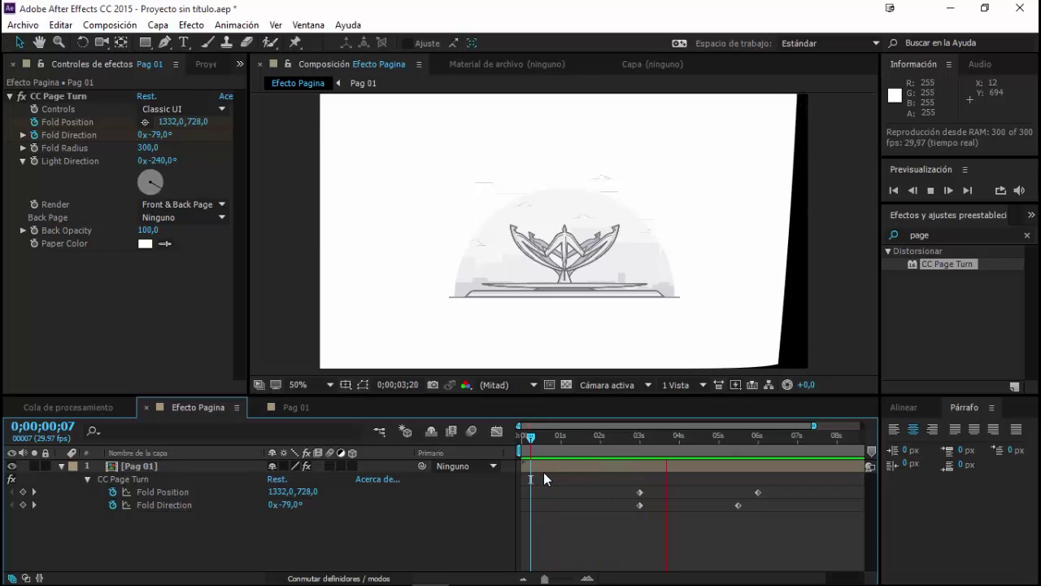
Trim Pag 01's out point to 0;00;06;00, where the page has fully turned away.
click(638, 436)
drag(645, 438, 758, 455)
click(745, 468)
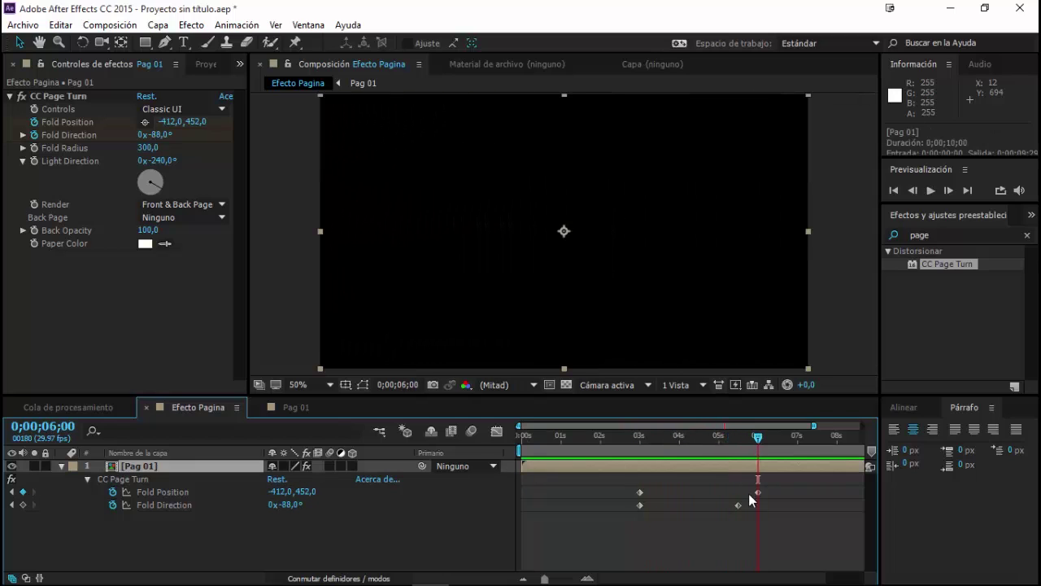
click(754, 540)
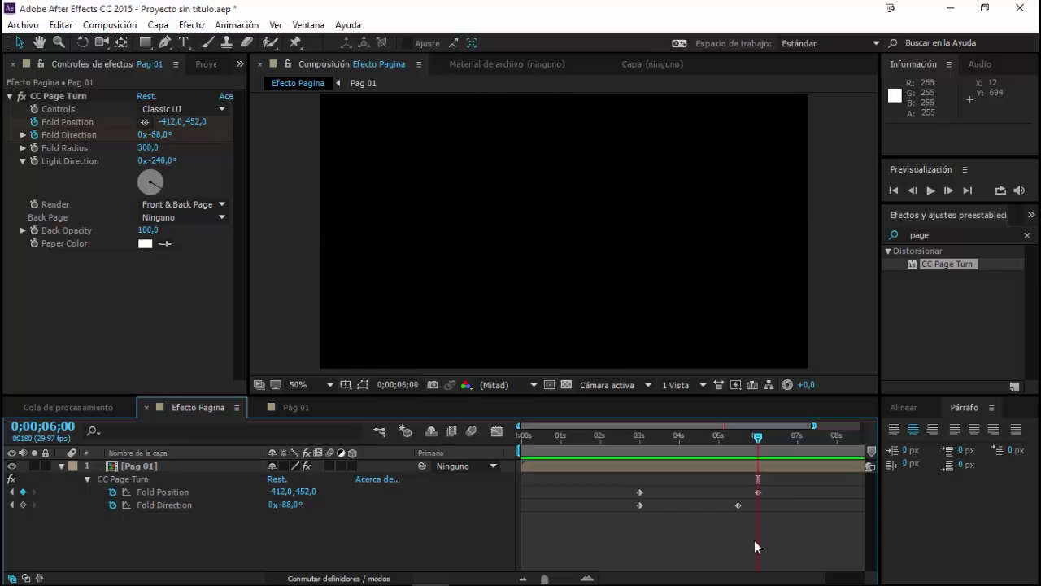
click(640, 466)
key(alt+bracketright)
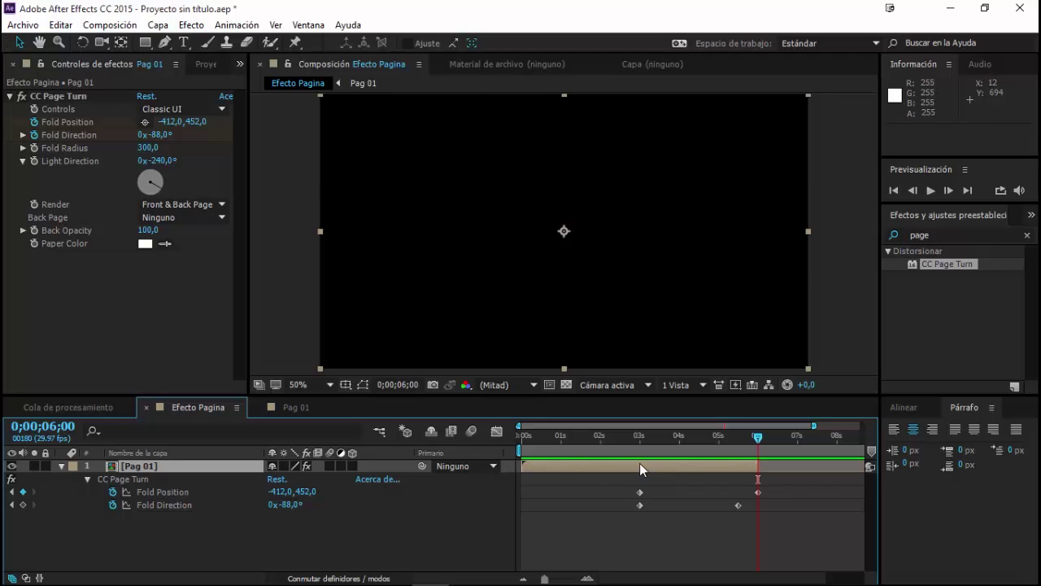
Check the page turn just before the trim point and collapse Pag 01's fold properties.
click(681, 512)
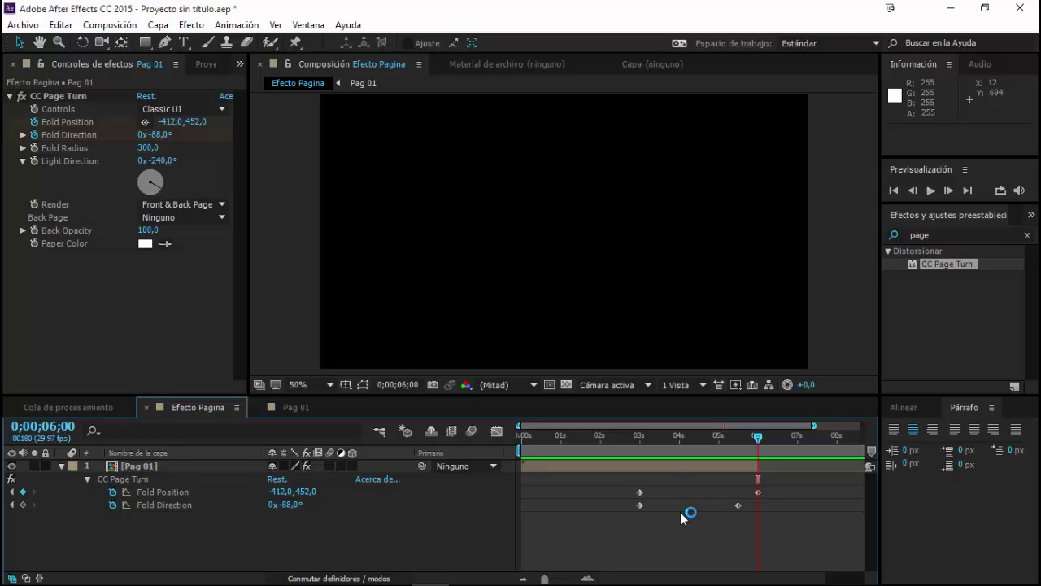
click(670, 471)
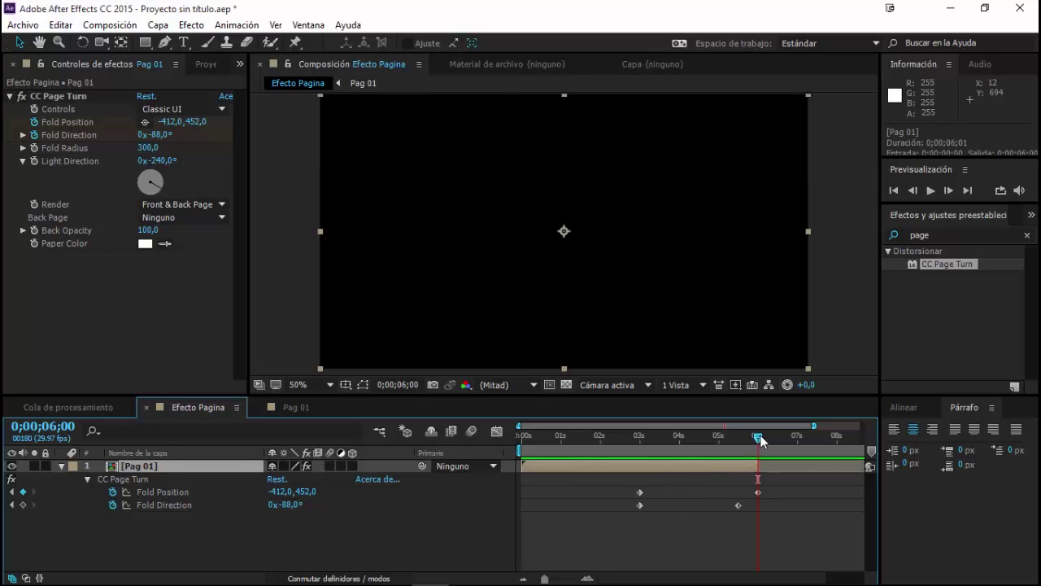
mouse_move(760, 434)
mouse_down()
mouse_move(673, 460)
mouse_move(718, 463)
mouse_up()
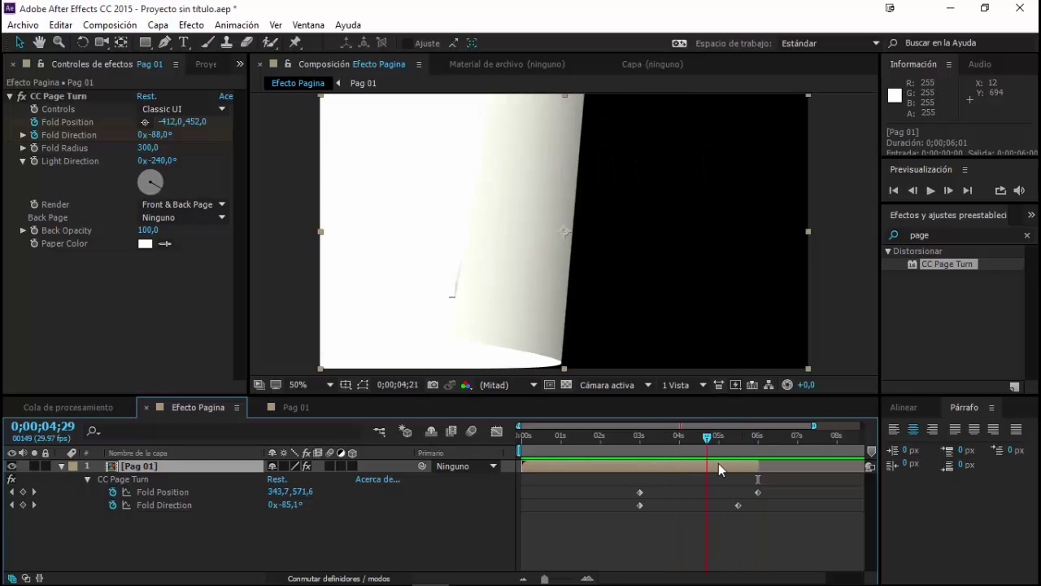
click(61, 466)
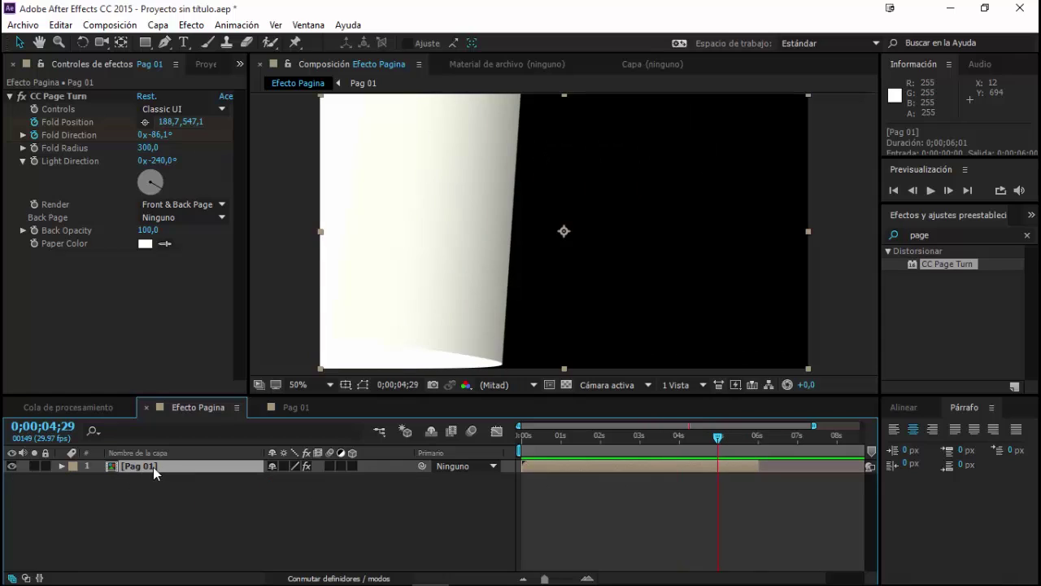
Select the Pag 01 composition in the Project panel.
click(238, 66)
click(249, 87)
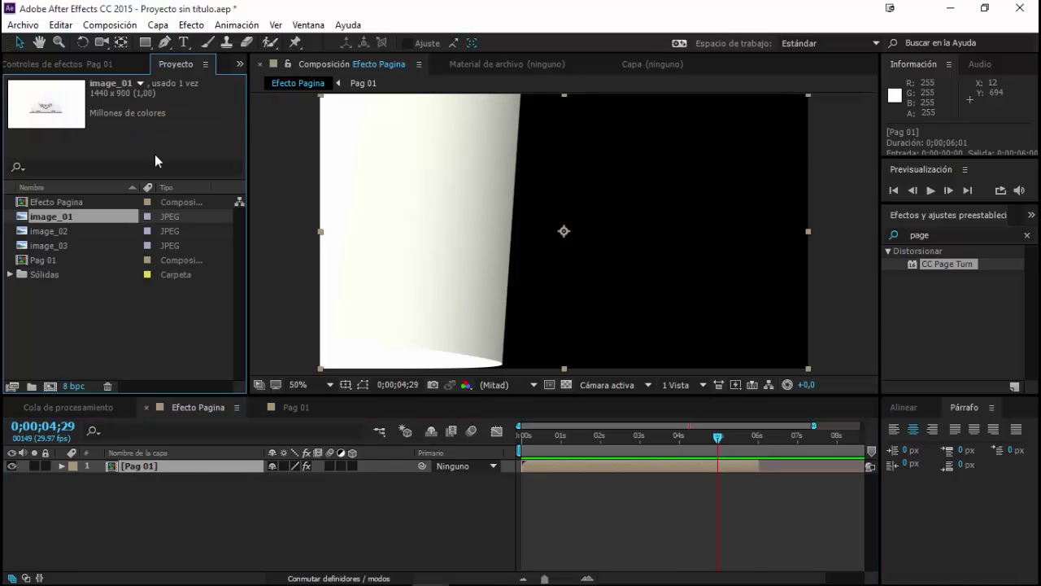
click(56, 261)
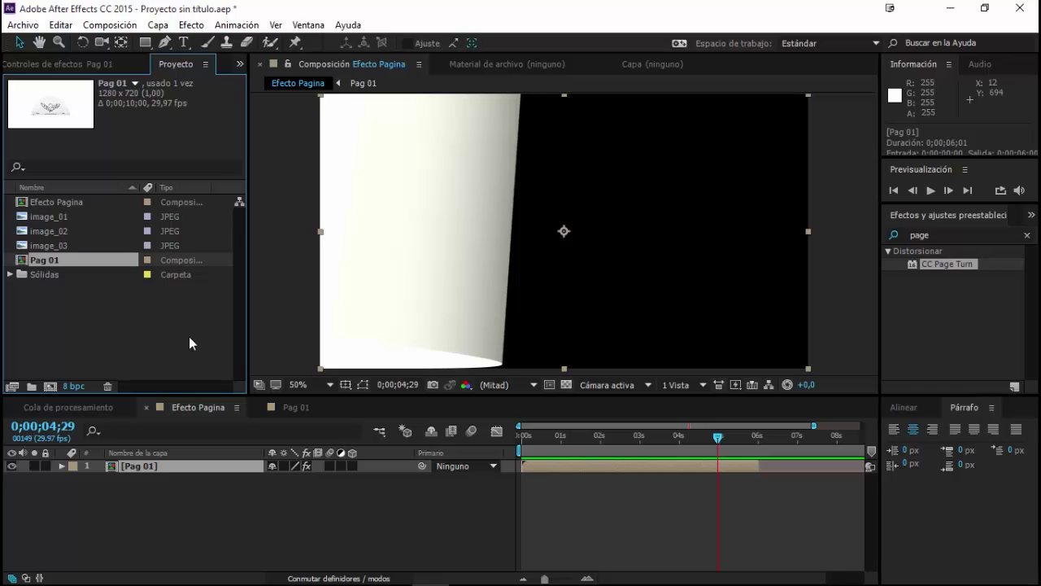
click(144, 495)
click(113, 470)
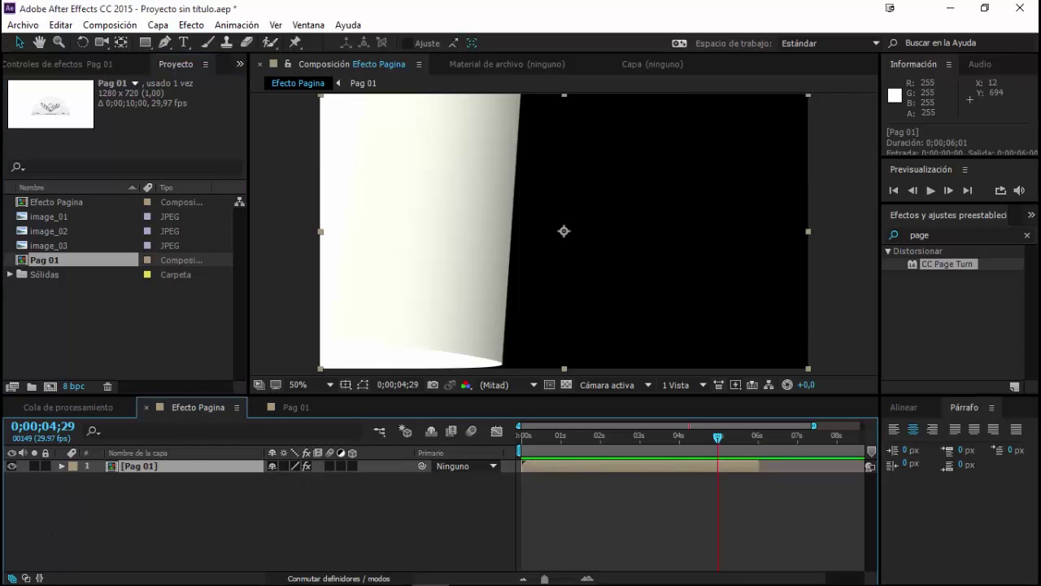
click(49, 244)
click(45, 260)
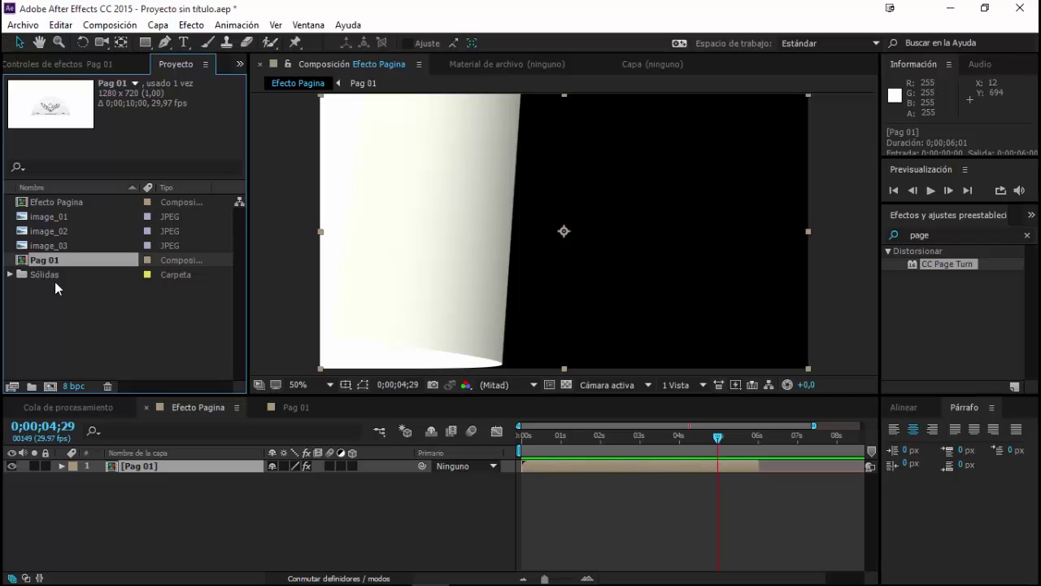
click(116, 470)
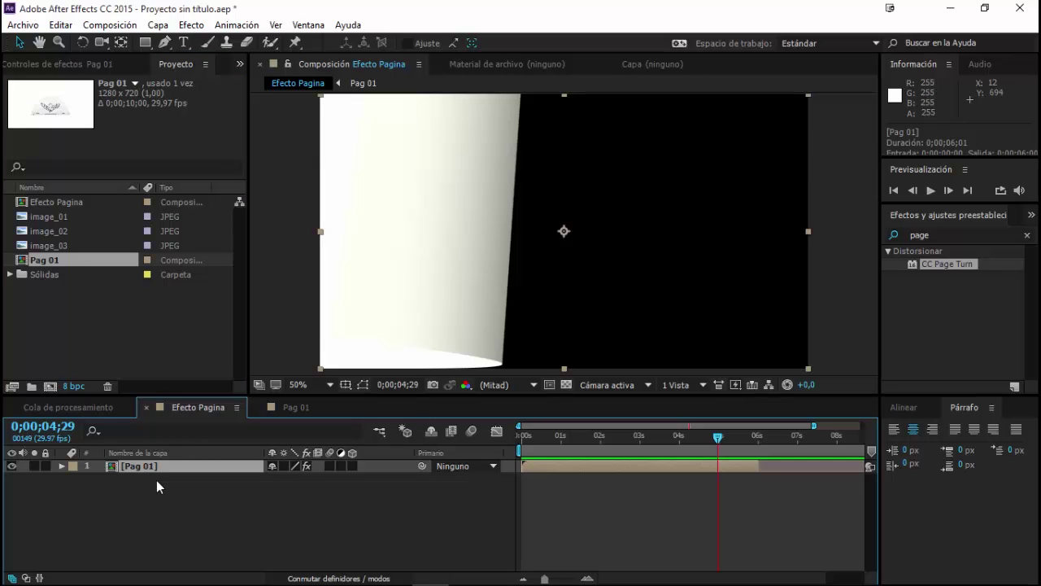
click(41, 262)
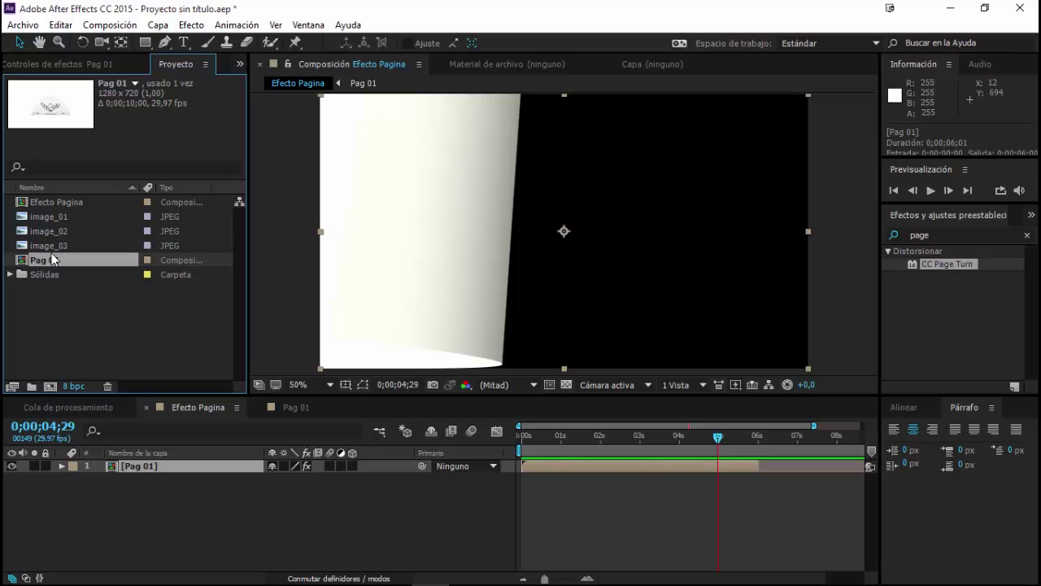
click(54, 245)
click(54, 260)
Duplicate Pag 01 and rename the copy 'Pag 01 - Comp'.
key(ctrl+d)
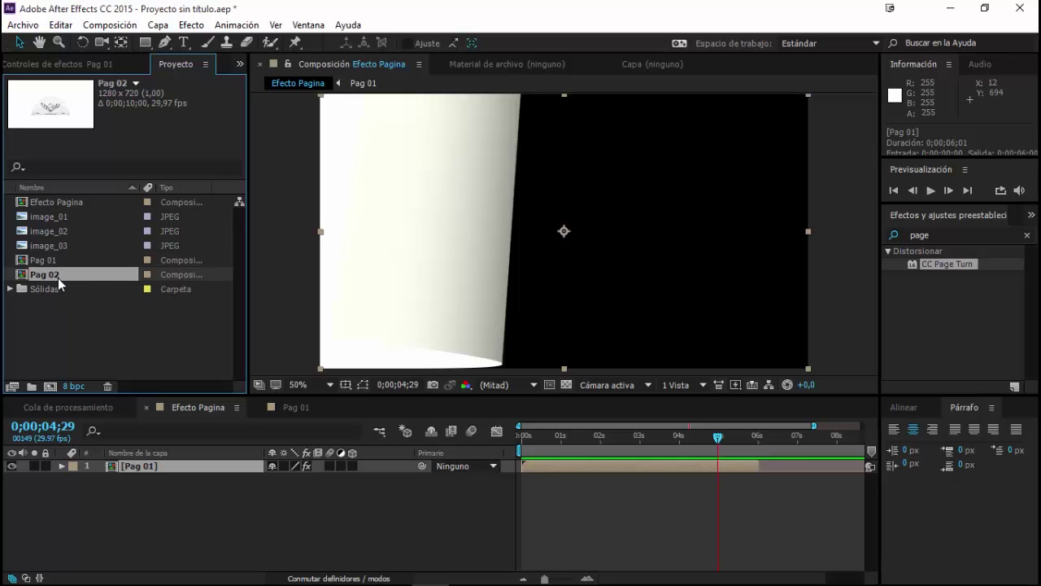
key(Return)
click(61, 275)
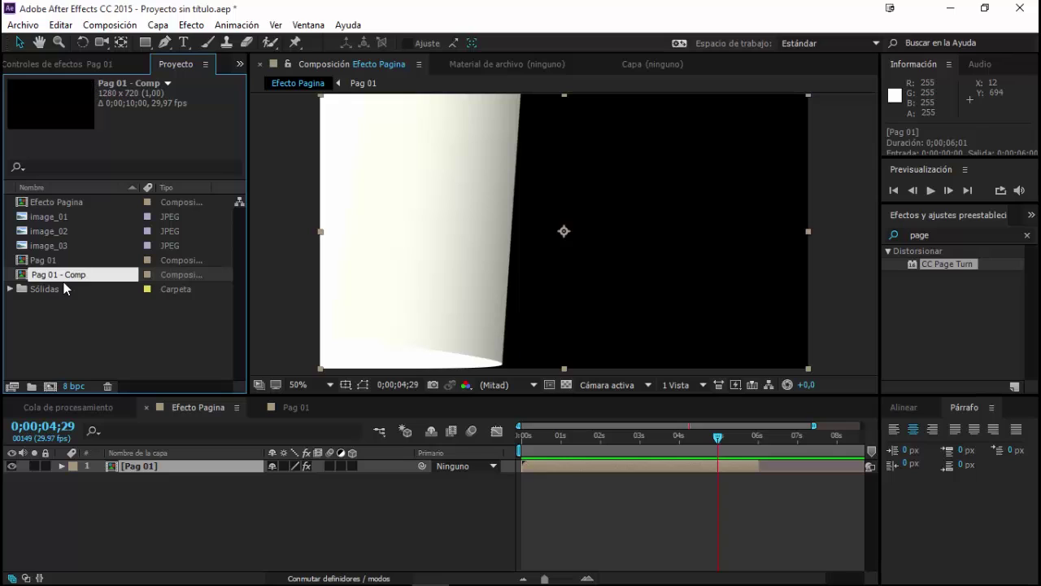
key(Return)
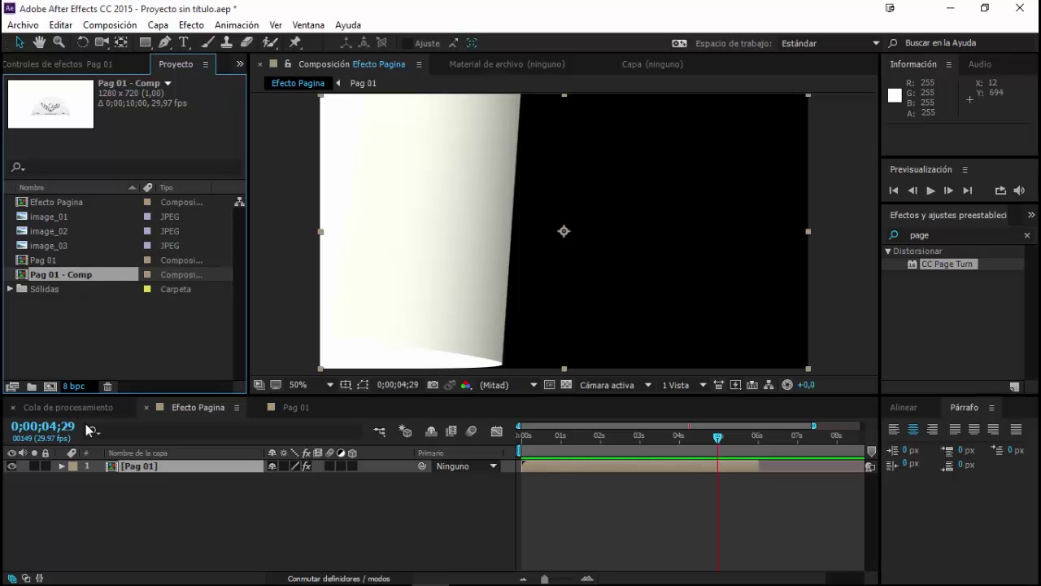
Set Pag 01's Escala to 120% at frame 3;13, where the page is still flat.
drag(718, 440, 665, 447)
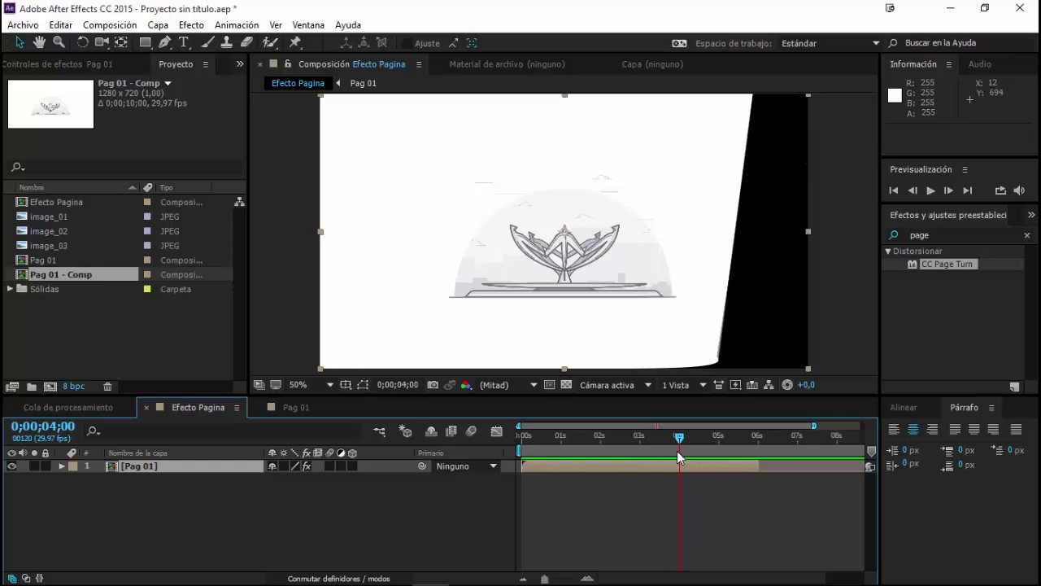
drag(664, 447, 685, 453)
click(141, 497)
click(189, 467)
drag(684, 437, 655, 446)
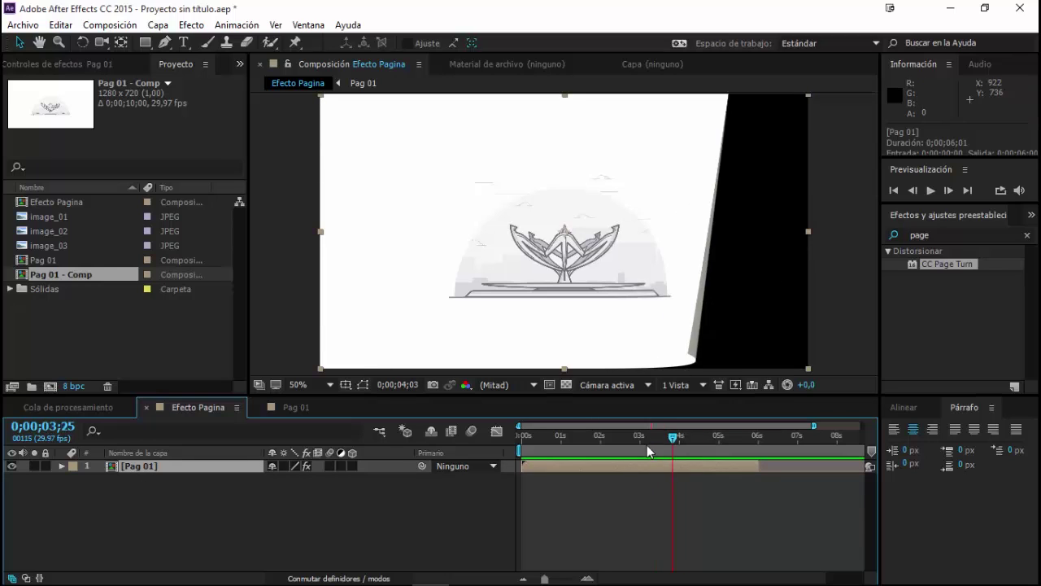
click(656, 437)
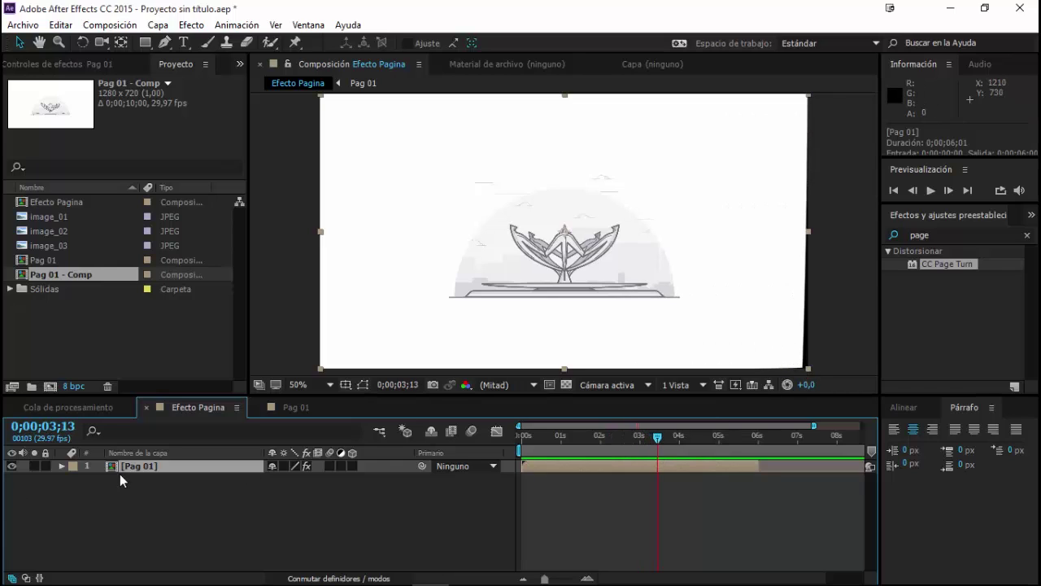
key(s)
click(289, 480)
text(120)
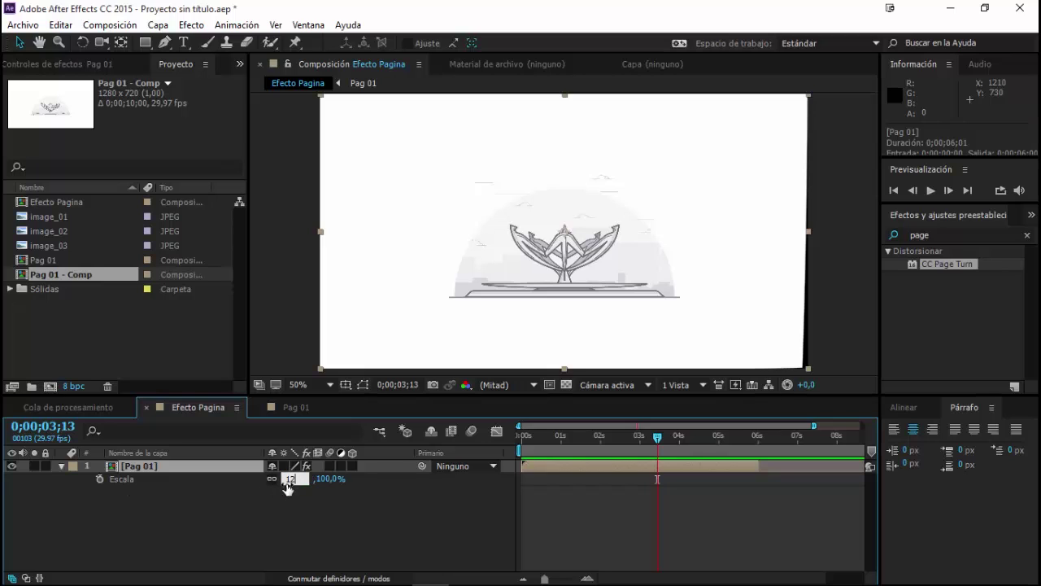
key(Return)
Preview the enlarged page turn from 0;20 to 4;18 and reveal its animated properties.
click(553, 436)
mouse_move(567, 441)
mouse_down()
mouse_move(744, 452)
mouse_move(697, 454)
mouse_up()
key(u)
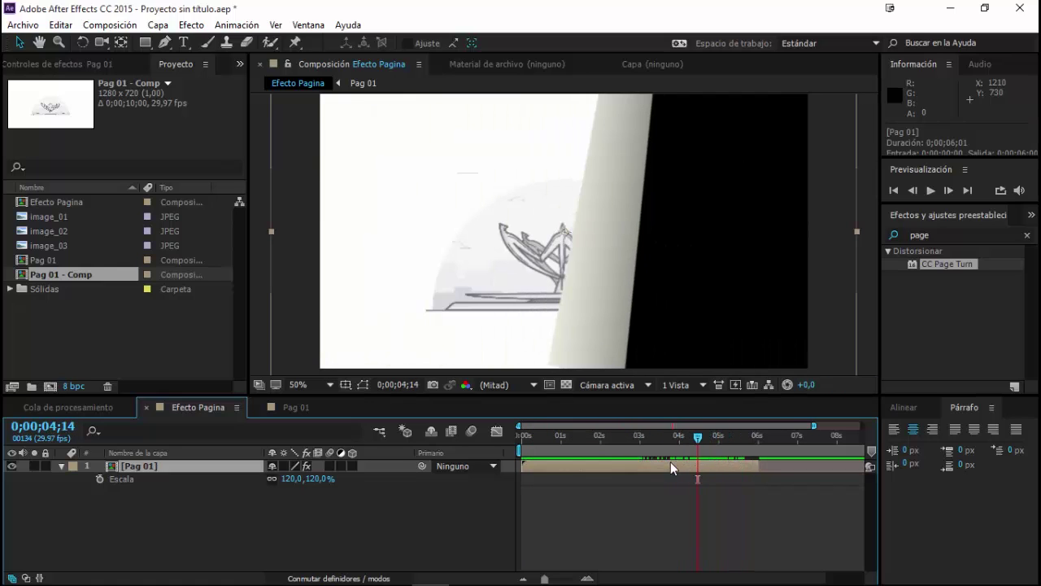
click(51, 274)
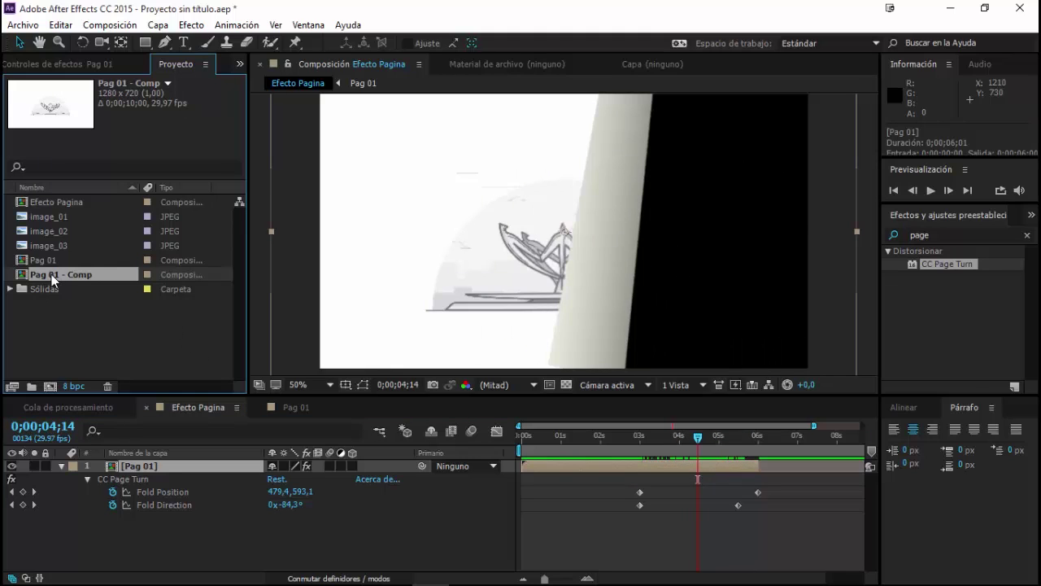
Delete the Pag 01 - Comp composition from the project.
key(Delete)
click(571, 320)
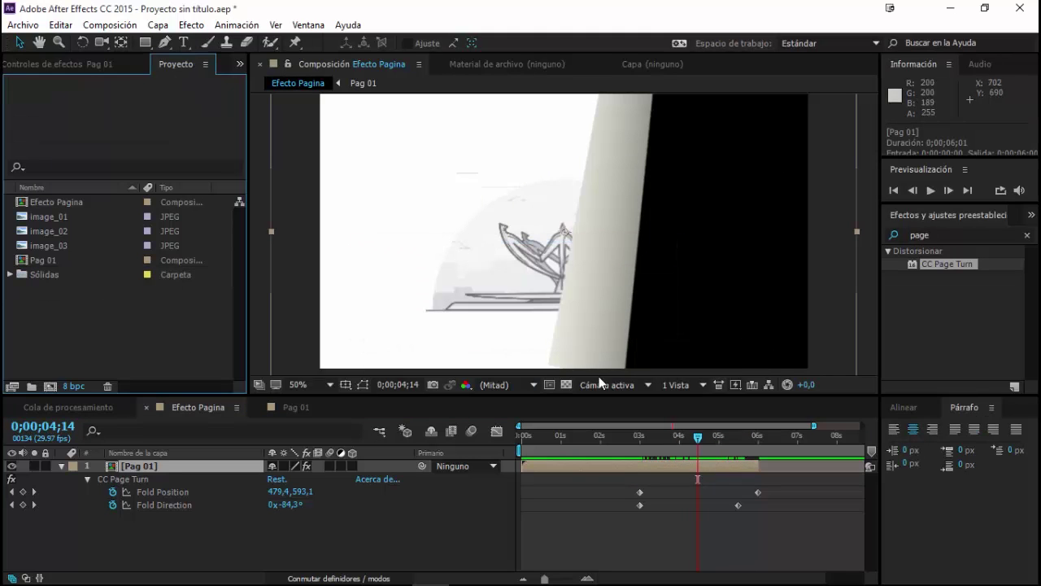
drag(696, 440, 727, 452)
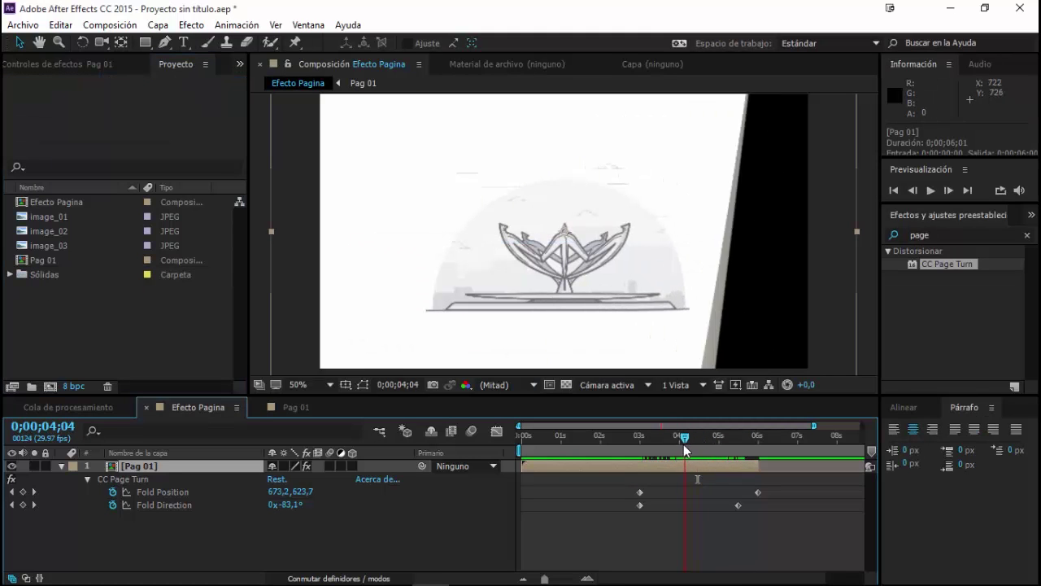
Set Fold Direction to -25° at the 3;00 keyframe and preview the curl.
drag(727, 456, 641, 463)
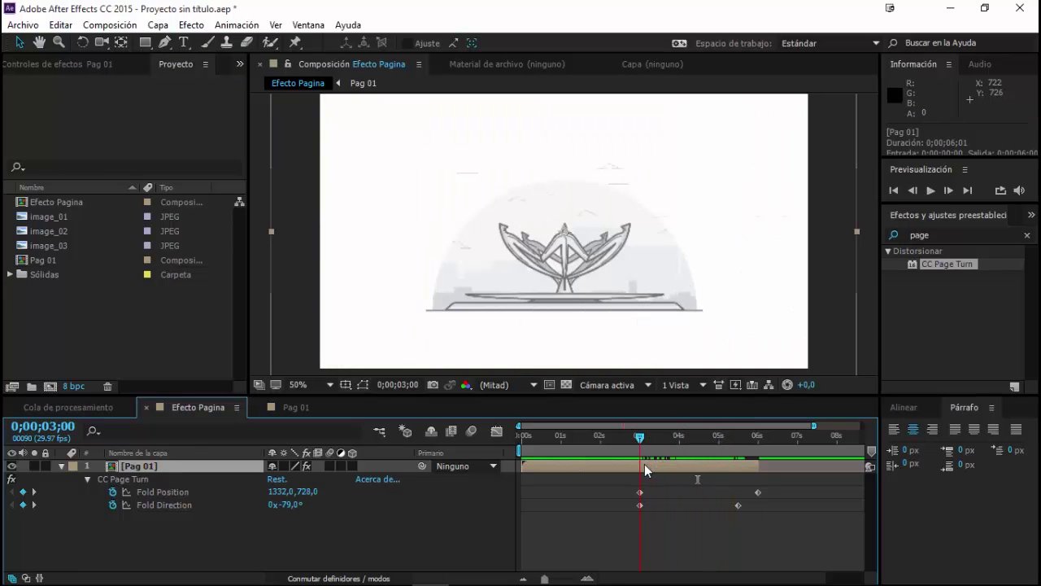
drag(291, 505, 335, 505)
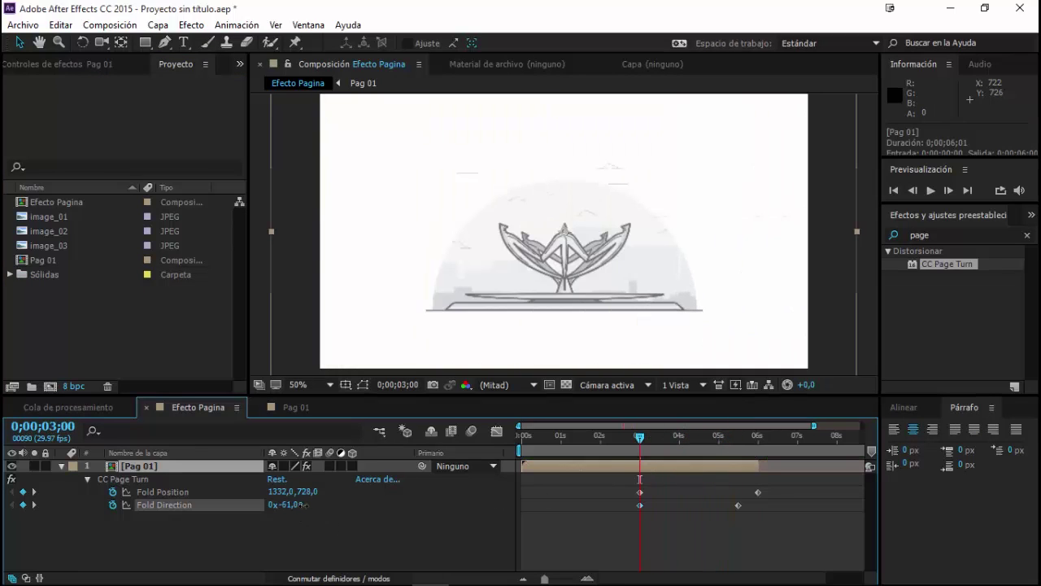
drag(641, 440, 696, 450)
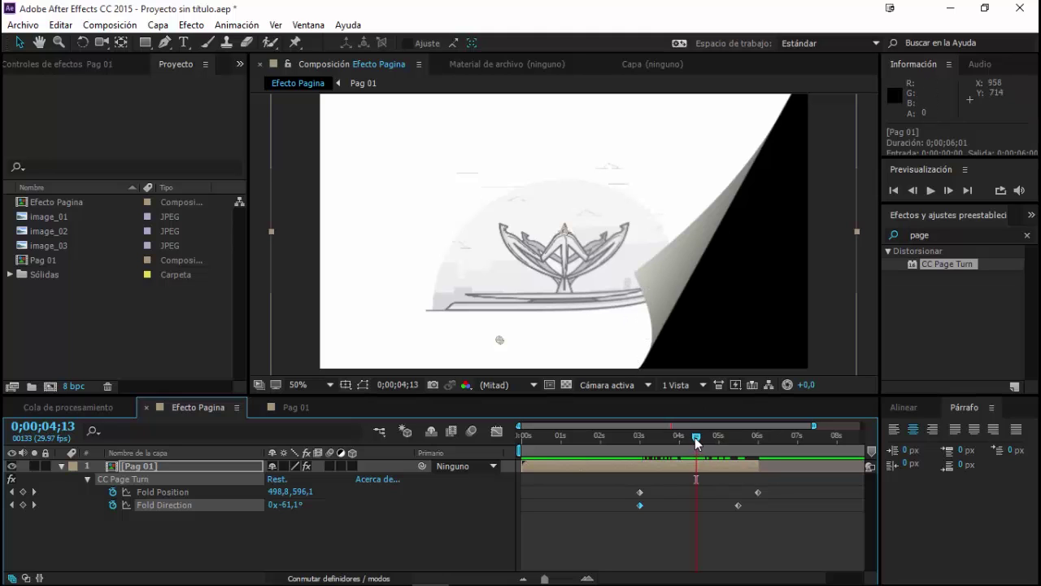
drag(694, 436, 733, 442)
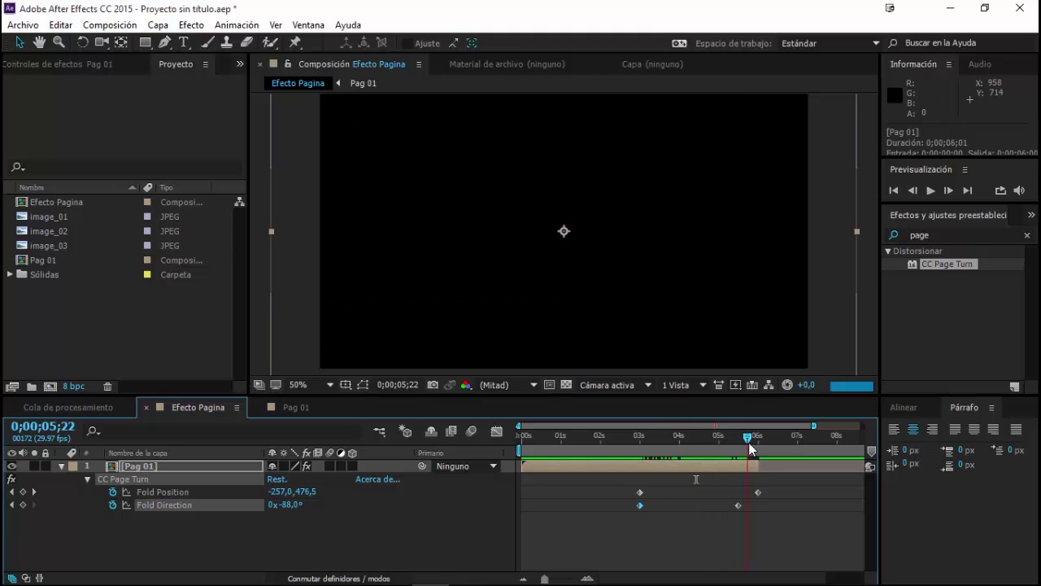
drag(733, 441, 667, 437)
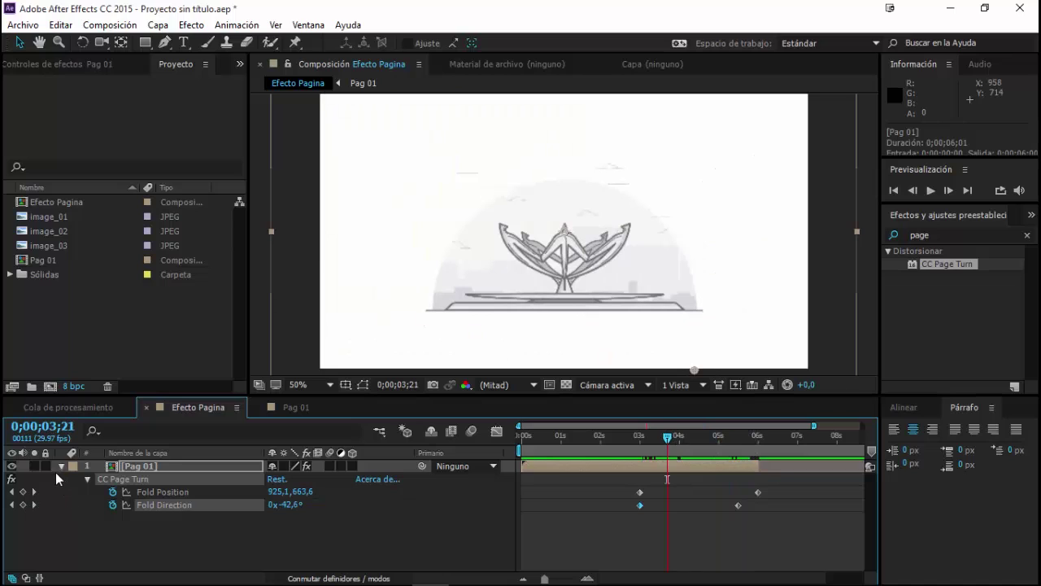
click(61, 466)
Duplicate the Pag 01 composition and name the copy 'Pag 01 - Comp'.
click(50, 260)
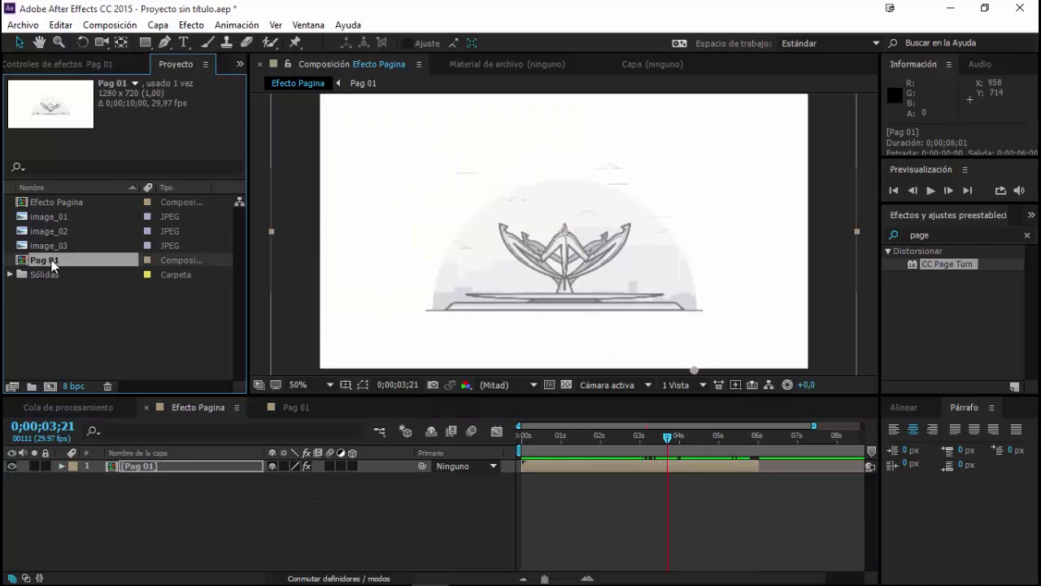
key(ctrl+d)
key(Return)
click(63, 274)
key(BackSpace)
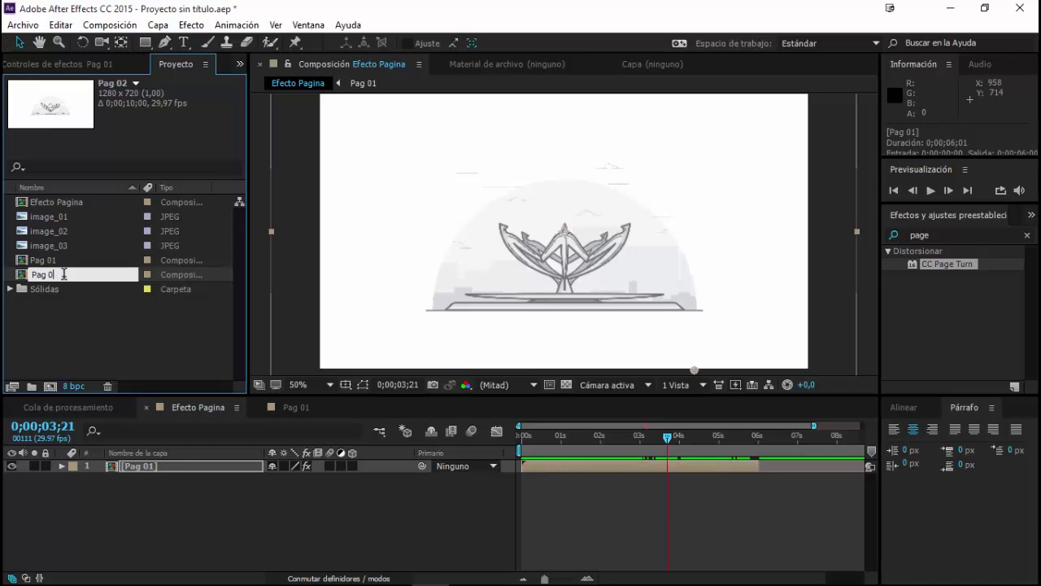
text(1 - Comp)
key(Return)
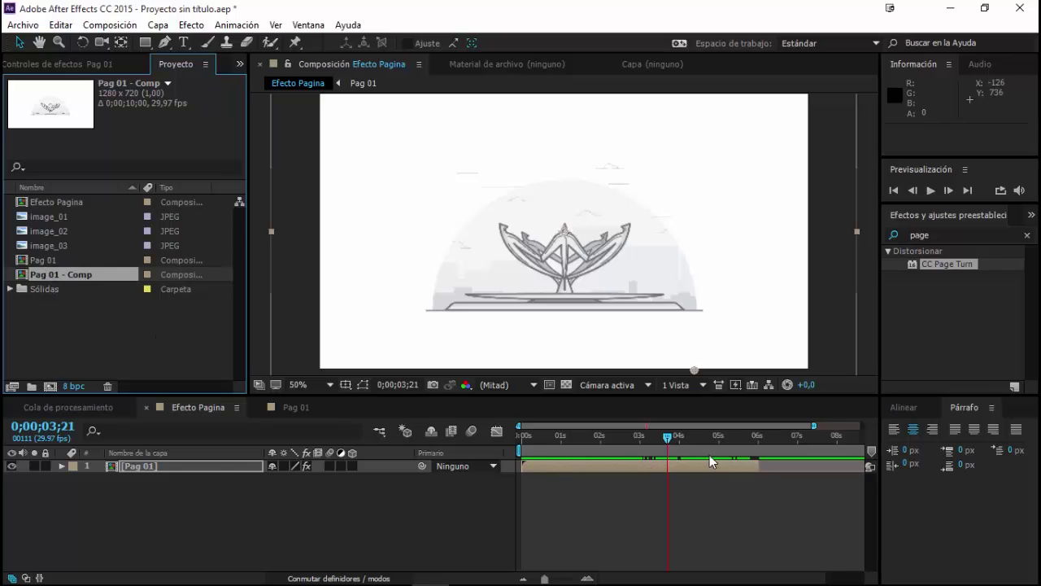
Show layer names and add Pag 01 - Comp to Efecto Pagina above Pag 01.
click(628, 454)
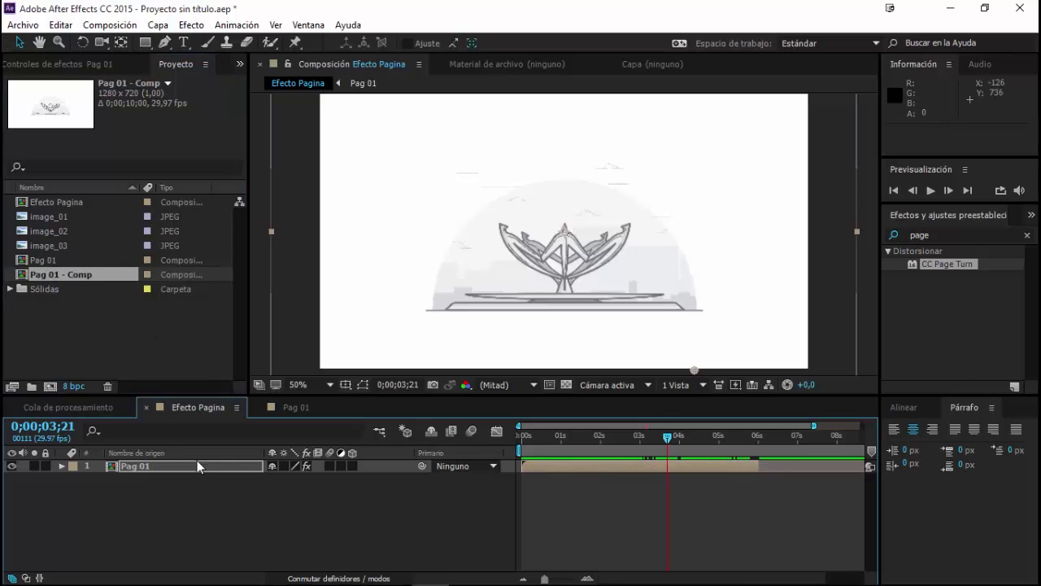
click(145, 453)
key(space)
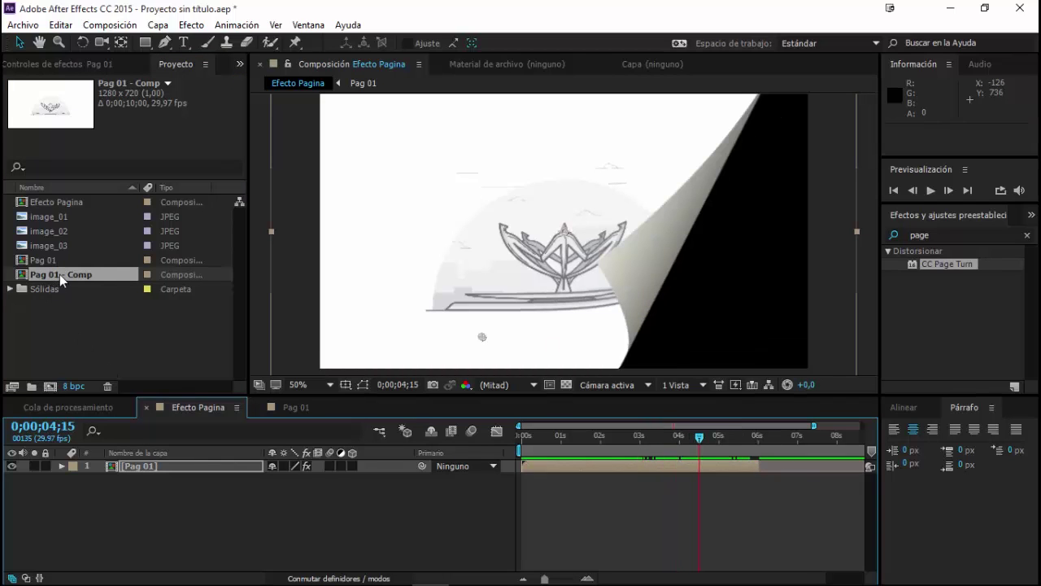
drag(61, 275, 89, 466)
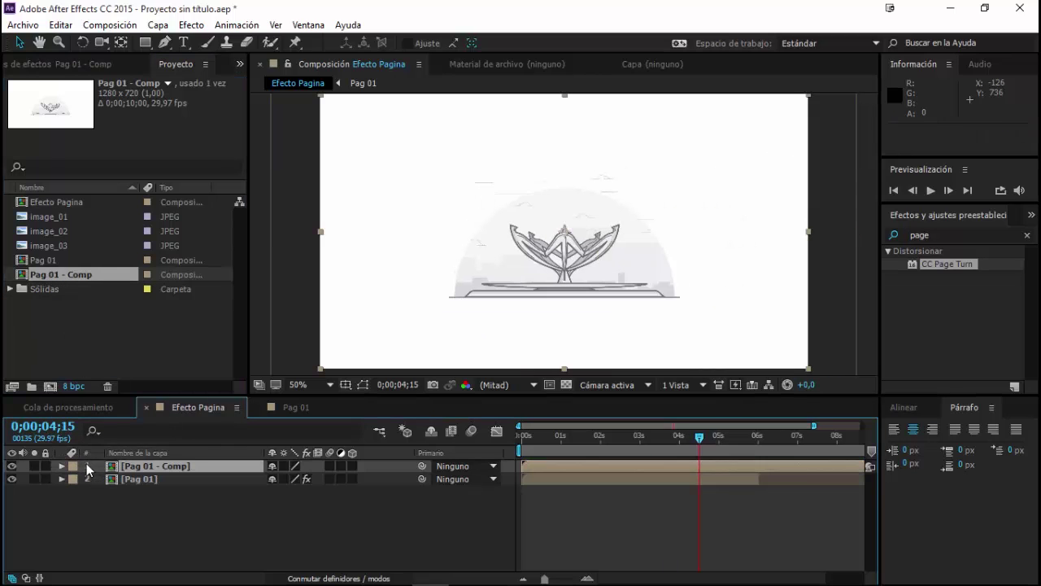
key(space)
drag(684, 452, 599, 443)
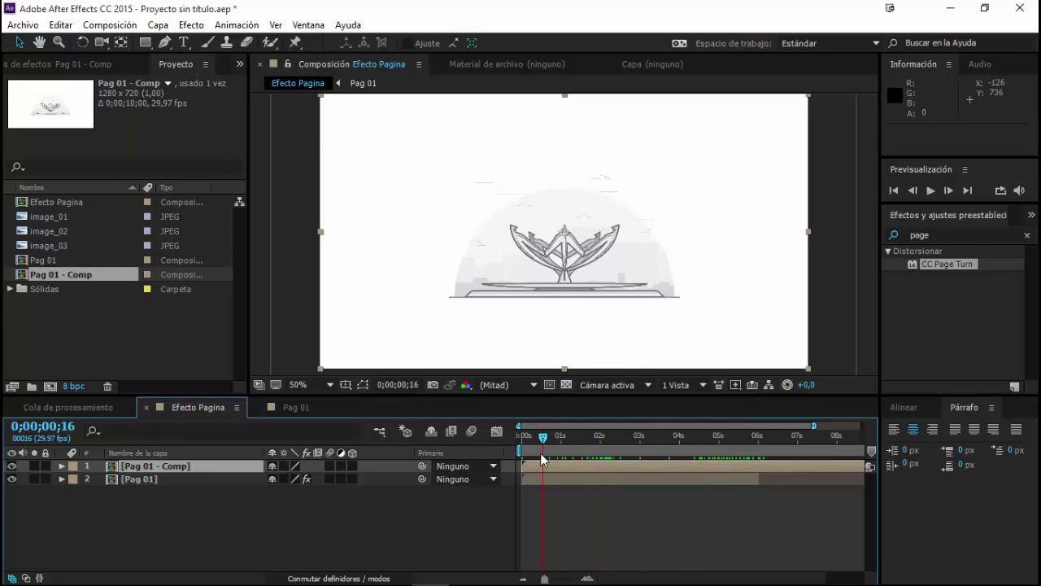
click(169, 479)
click(44, 261)
click(50, 275)
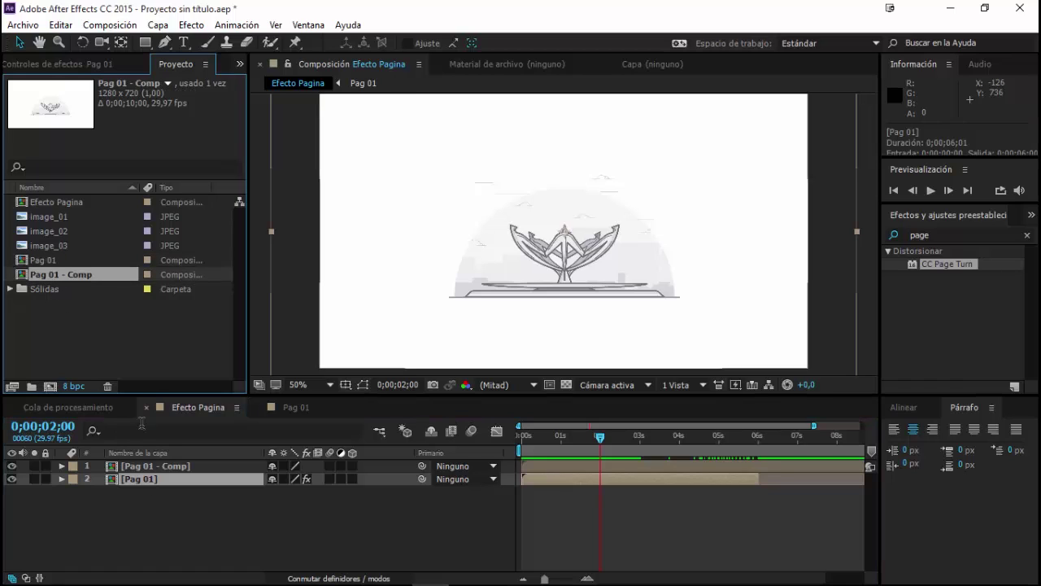
right_click(157, 458)
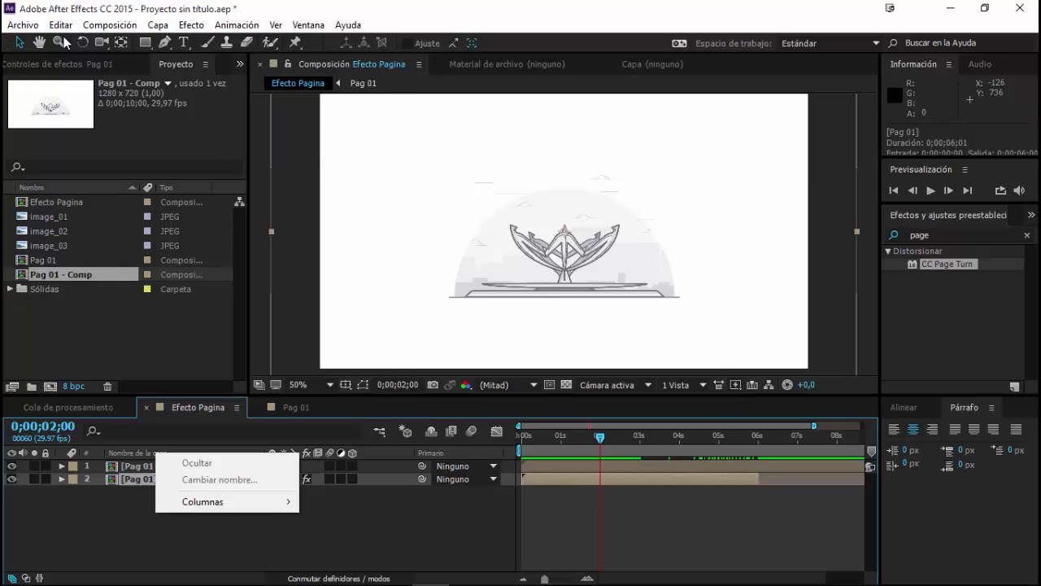
click(69, 64)
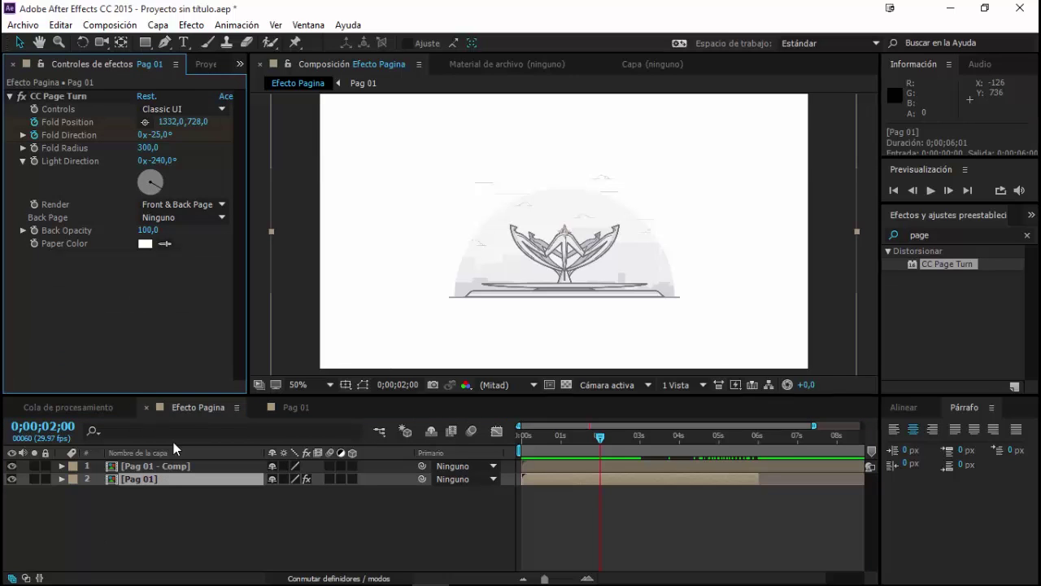
Copy Pag 01's CC Page Turn effect with relative property links.
click(218, 65)
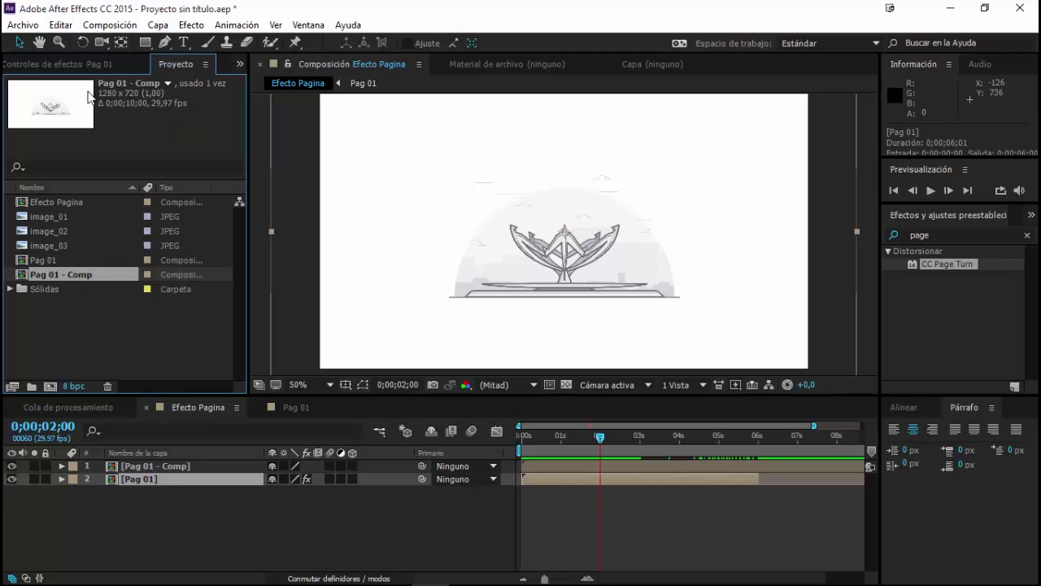
click(88, 65)
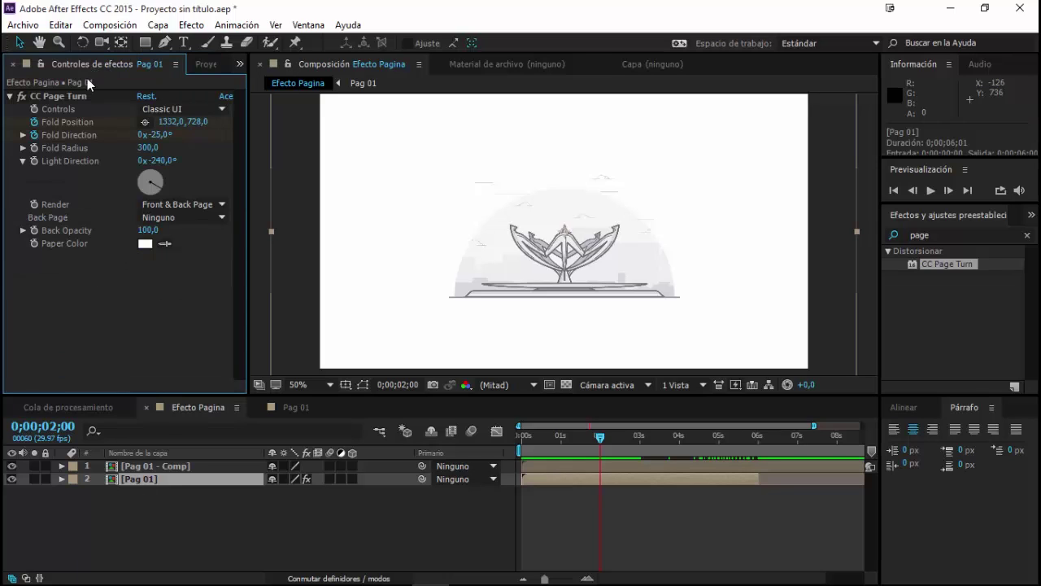
click(65, 95)
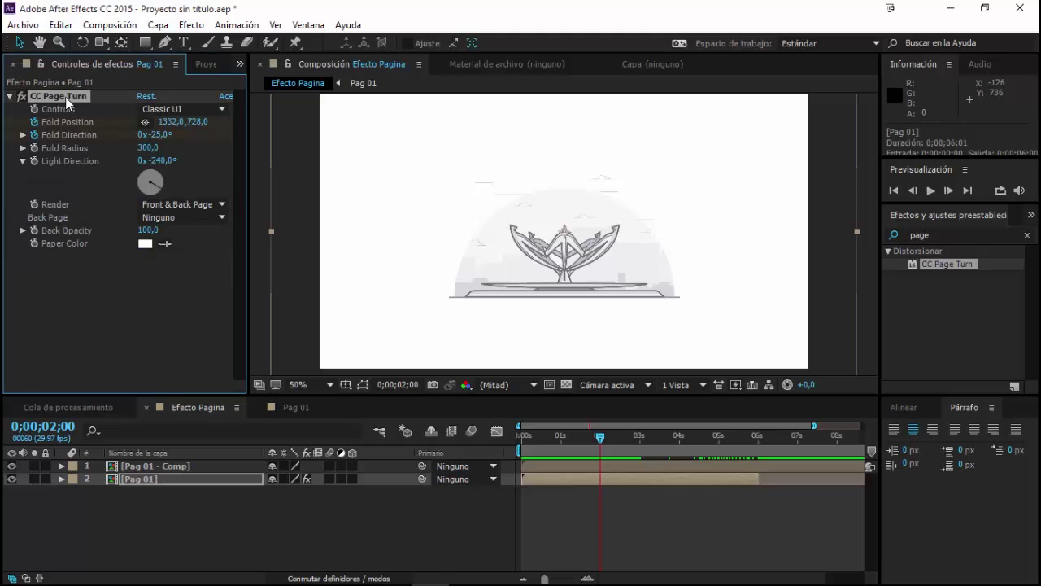
click(61, 25)
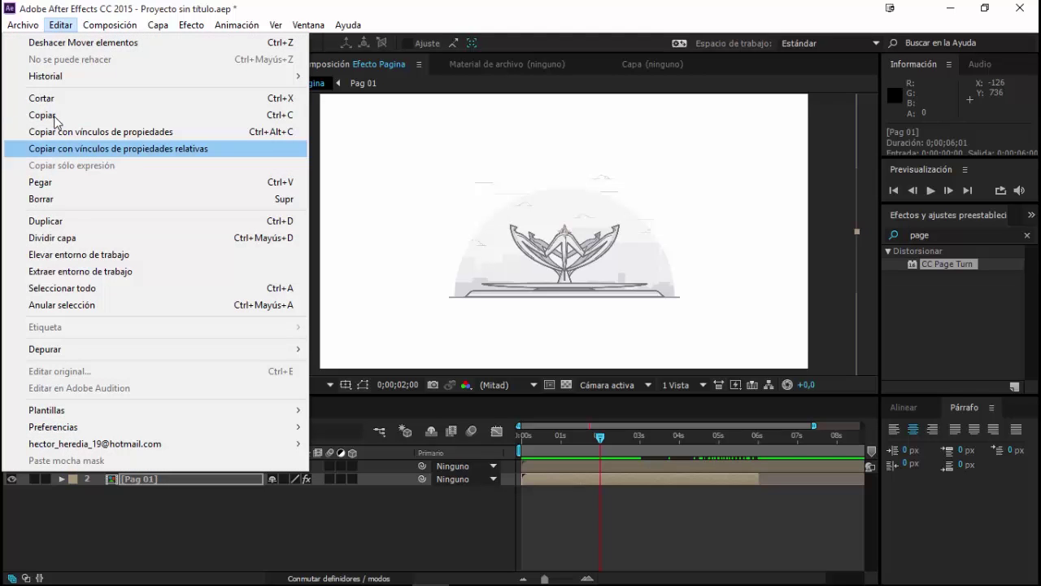
click(54, 133)
Select all four of Pag 01's page-turn keyframes, with the playhead at 3 seconds.
click(565, 481)
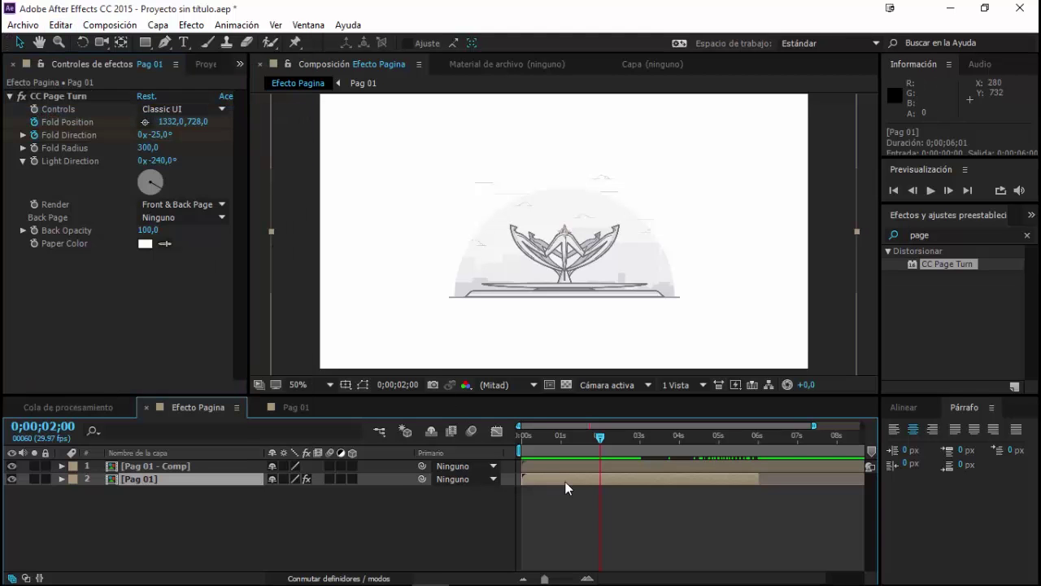
key(u)
drag(787, 500, 626, 539)
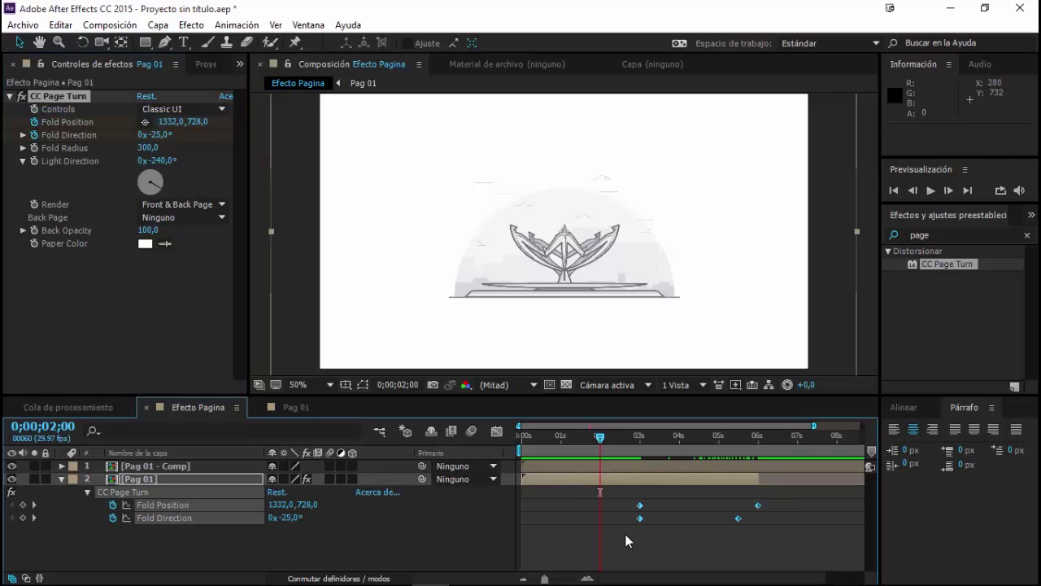
click(639, 439)
Select Pag 01 - Comp and reveal its pasted page-turn keyframes.
click(652, 468)
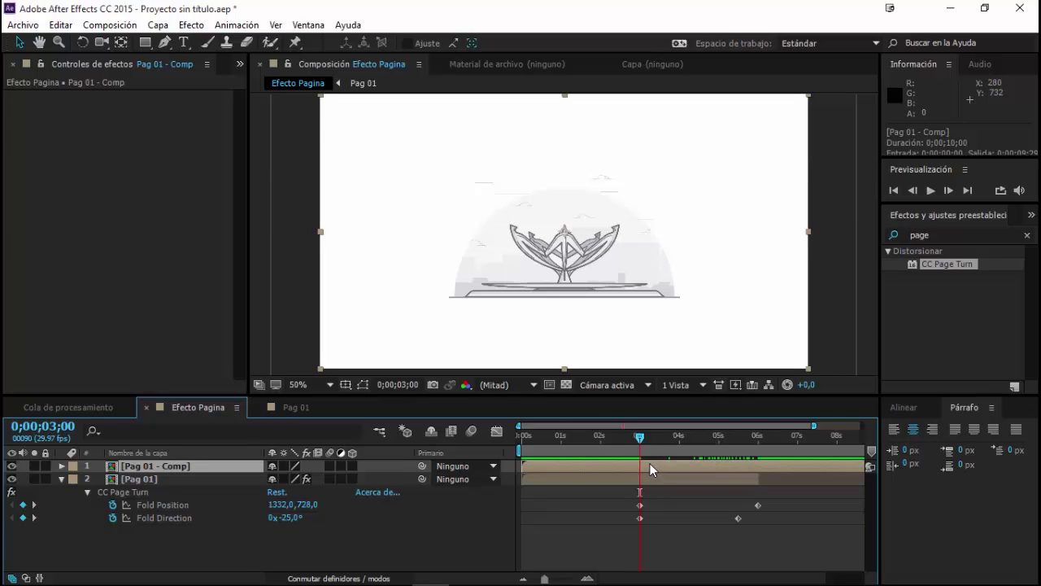
click(612, 505)
drag(642, 442, 687, 444)
click(659, 465)
key(u)
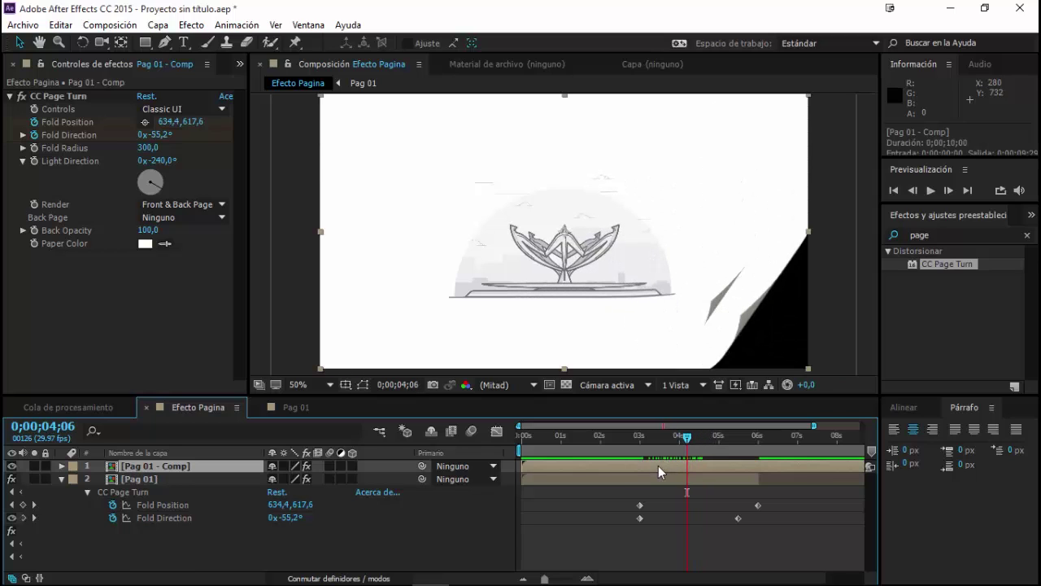
click(603, 478)
Solo Pag 01 - Comp to check its curl near 4 seconds, then collapse both layers.
click(34, 465)
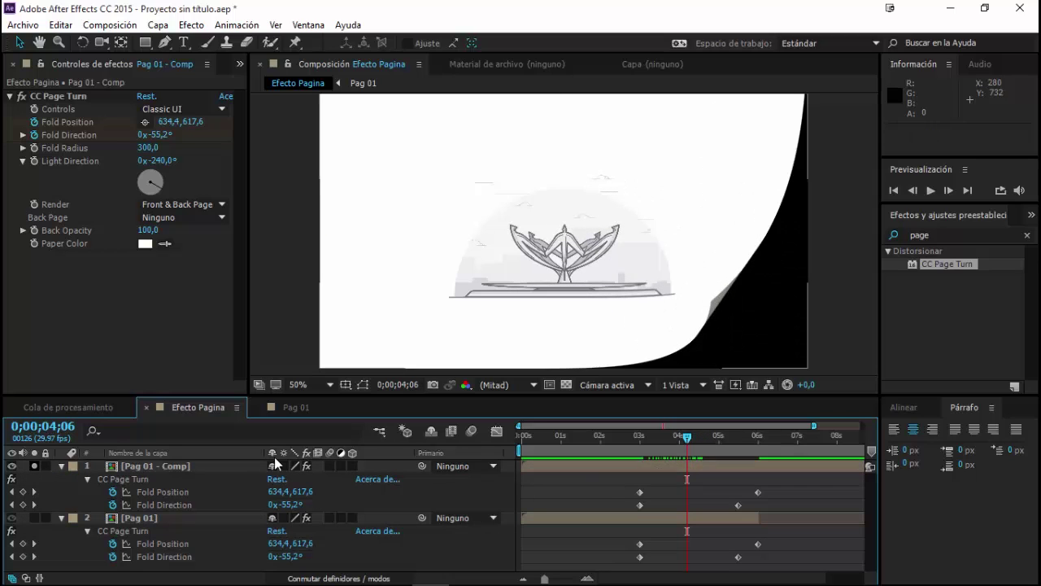
mouse_move(638, 439)
mouse_down()
mouse_move(714, 453)
mouse_move(681, 439)
mouse_up()
click(62, 465)
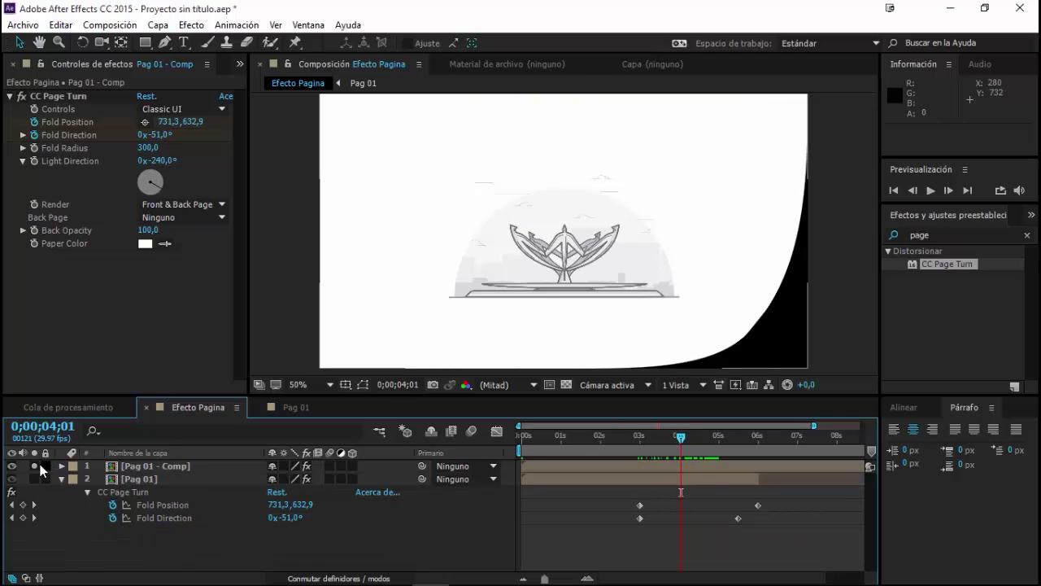
click(33, 465)
click(162, 468)
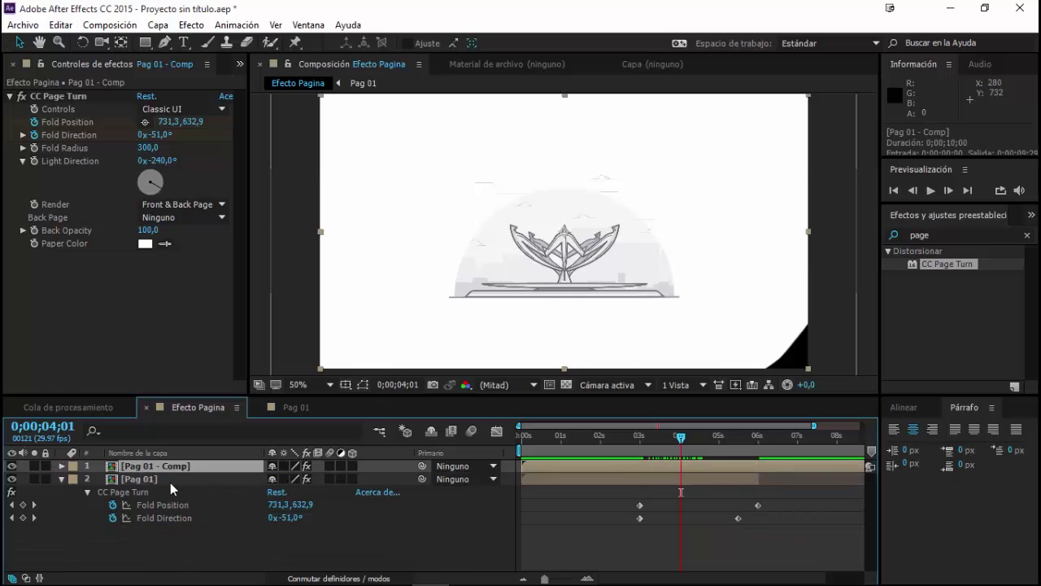
click(61, 479)
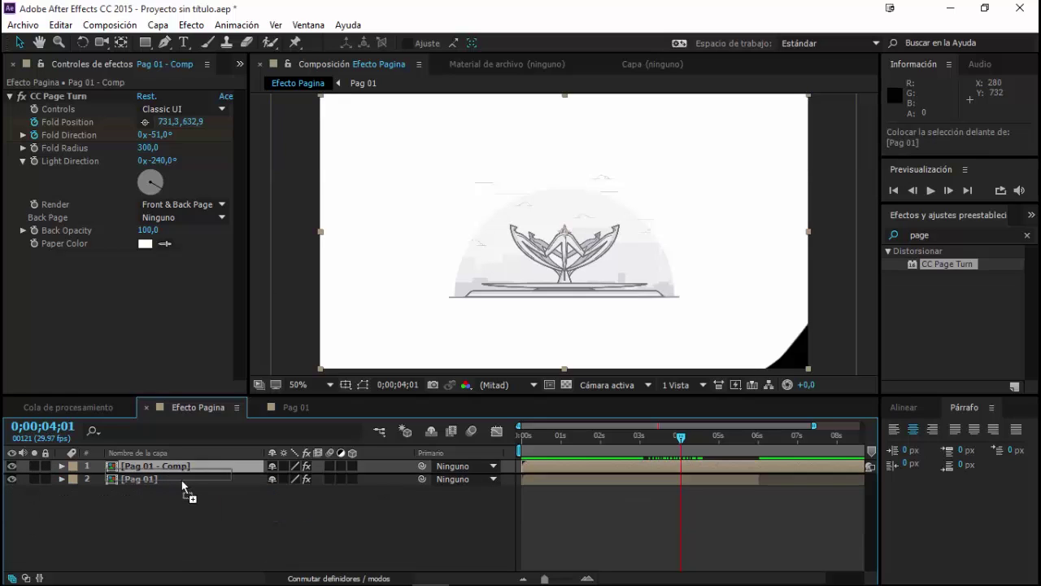
Move Pag 01 - Comp beneath Pag 01 and trim it to run from 3s to 6s.
drag(182, 468, 182, 492)
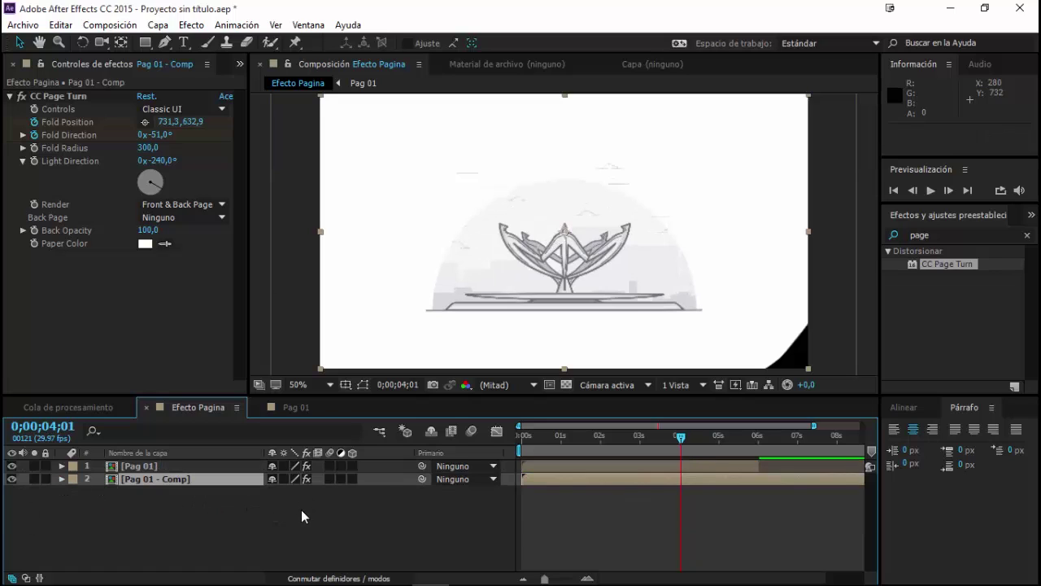
key(u)
click(640, 437)
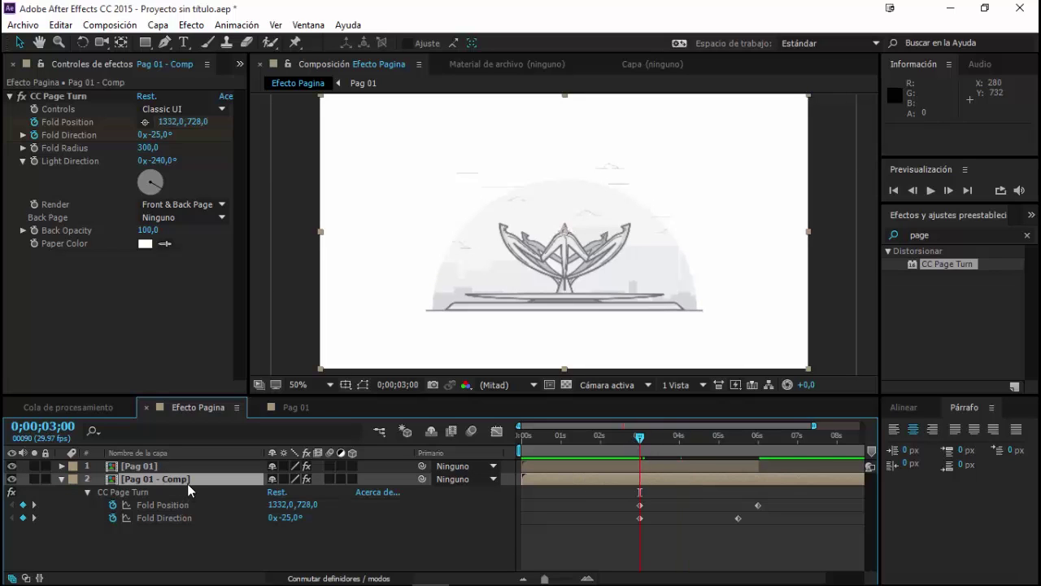
key(alt+bracketleft)
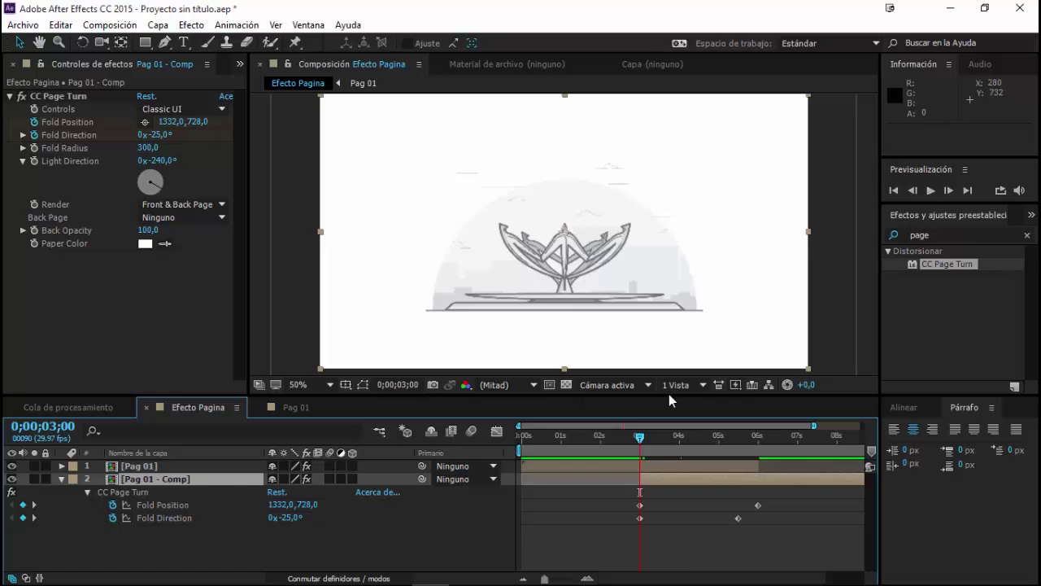
click(760, 441)
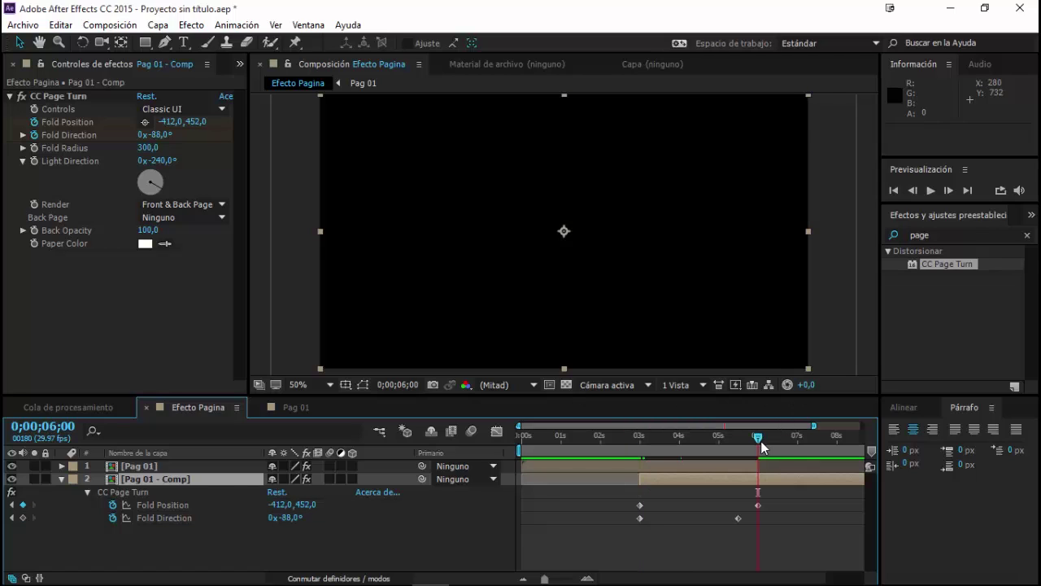
key(alt+bracketright)
Shift the trimmed Pag 01 - Comp layer about 7 frames later and preview its trailing curl.
click(615, 491)
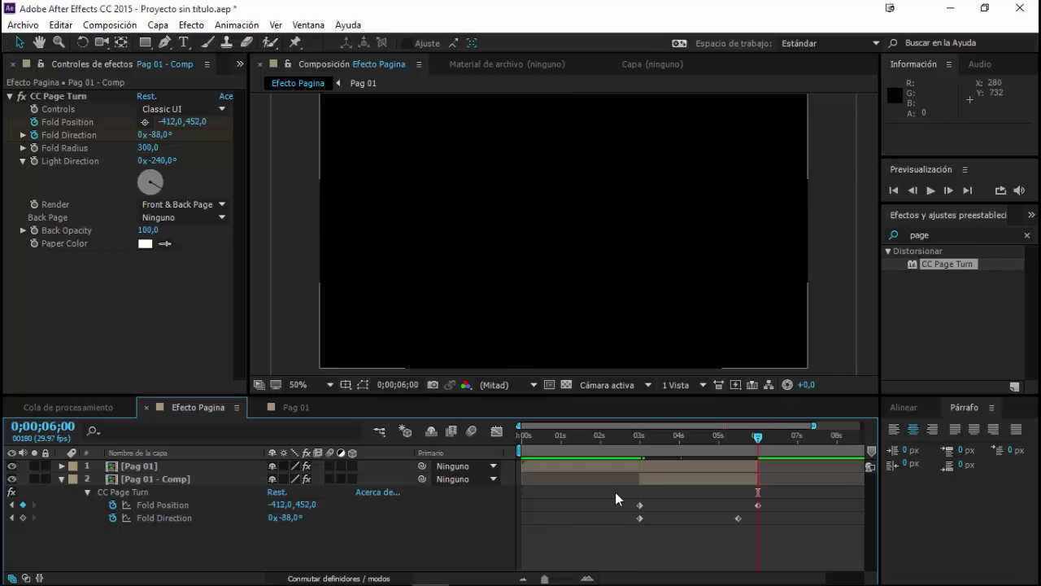
click(645, 482)
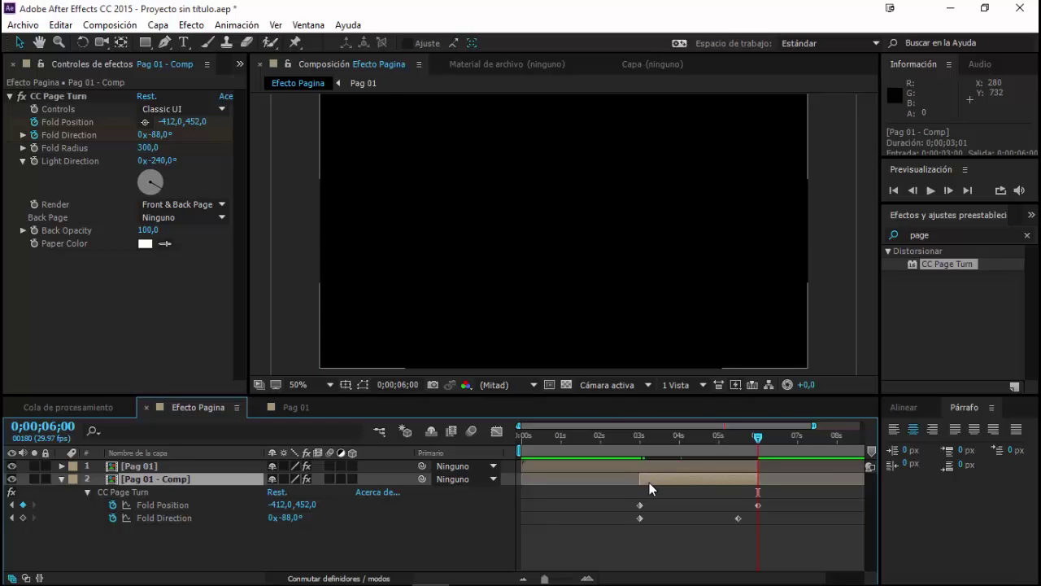
drag(648, 483, 655, 483)
click(634, 437)
drag(634, 442, 704, 454)
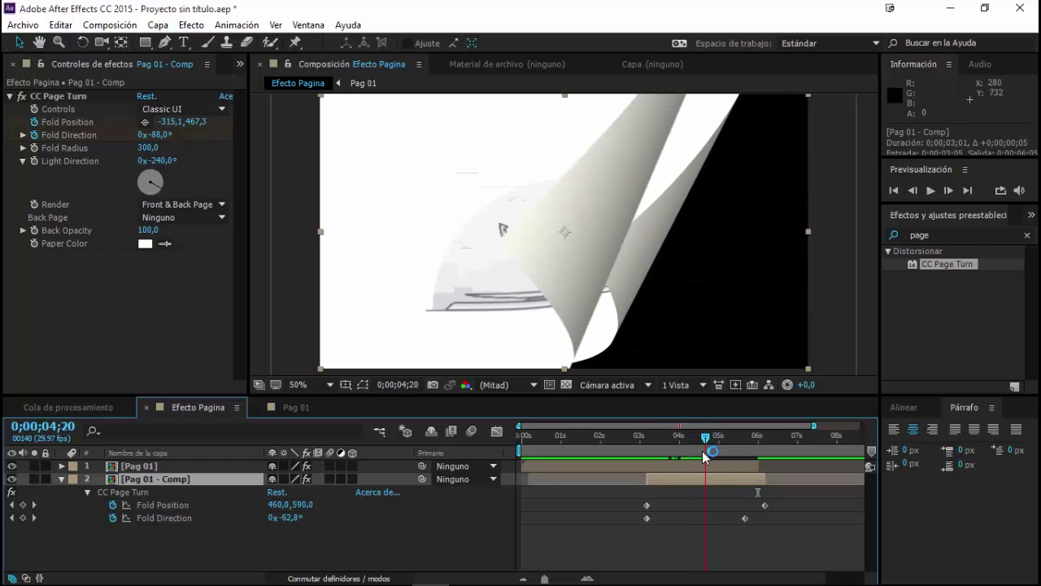
drag(672, 479, 681, 479)
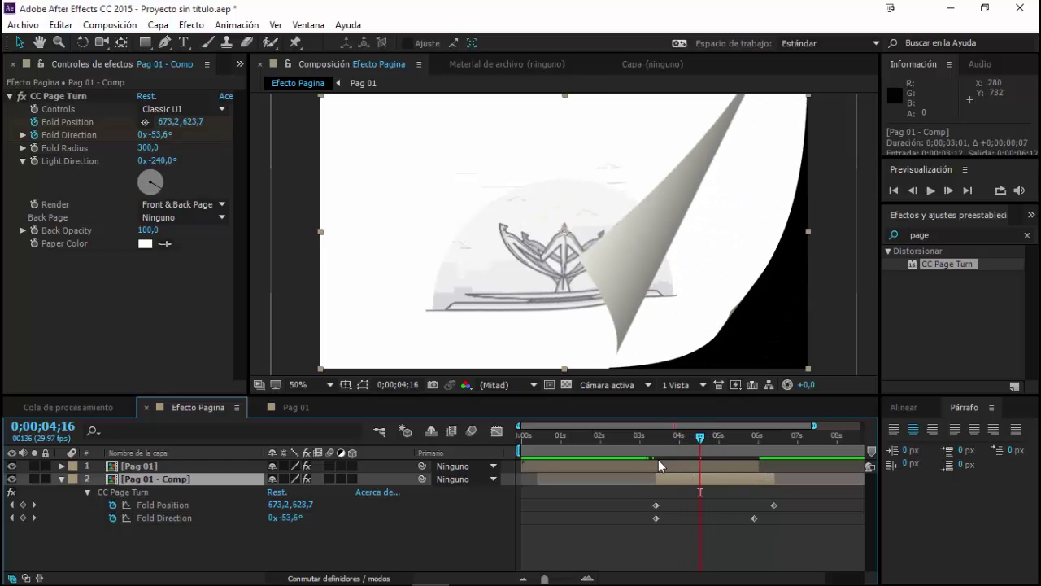
click(657, 438)
mouse_move(681, 446)
mouse_down()
mouse_move(720, 450)
mouse_move(710, 446)
mouse_up()
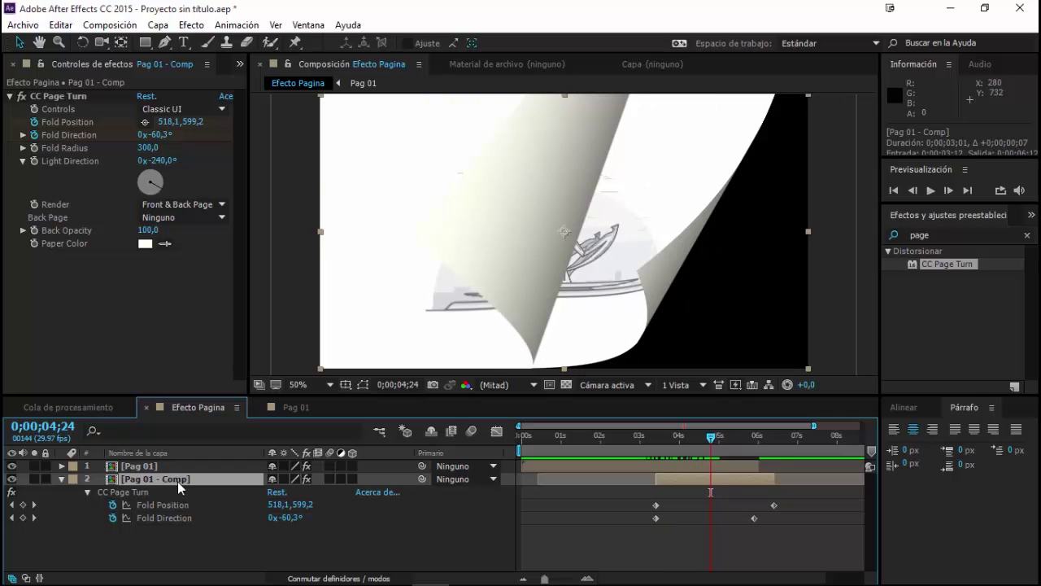
key(s)
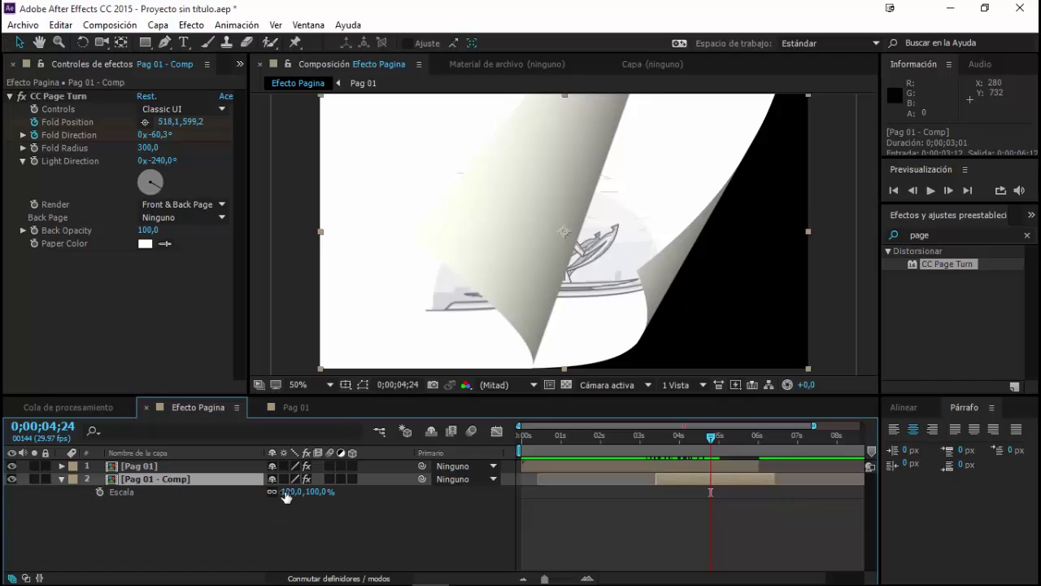
Set Pag 01 - Comp's scale to 120% and preview the enlarged page turn.
click(292, 492)
text(120)
key(Return)
drag(699, 442, 727, 443)
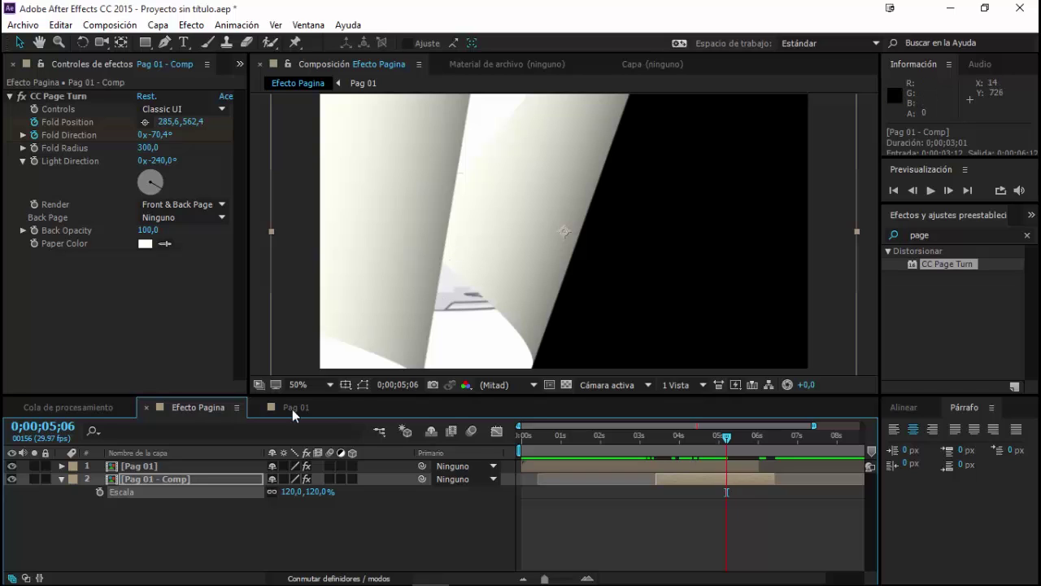
Rename the layer to 'Pag 01 - Comp (front)'.
click(187, 479)
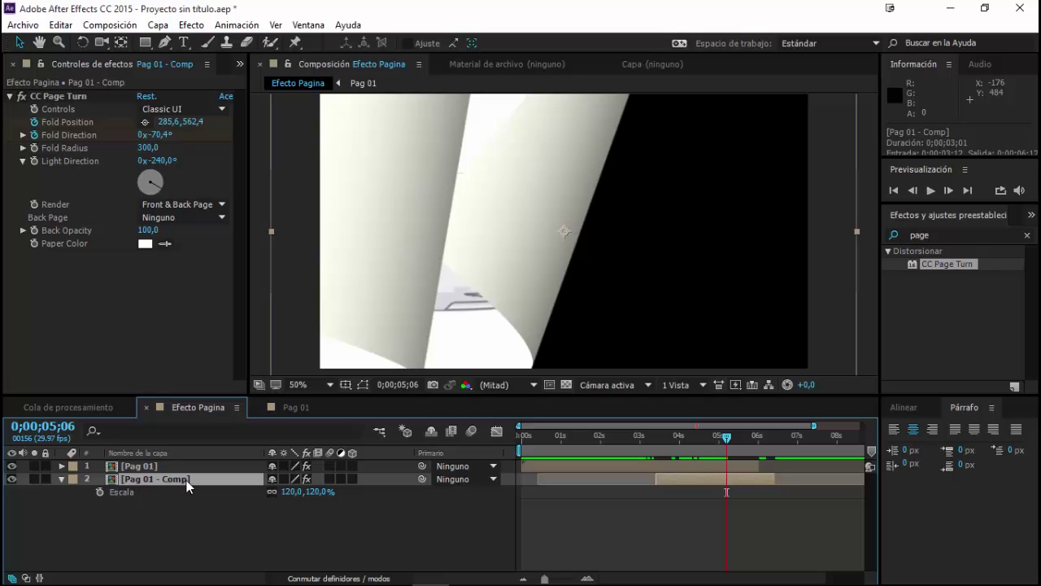
key(Return)
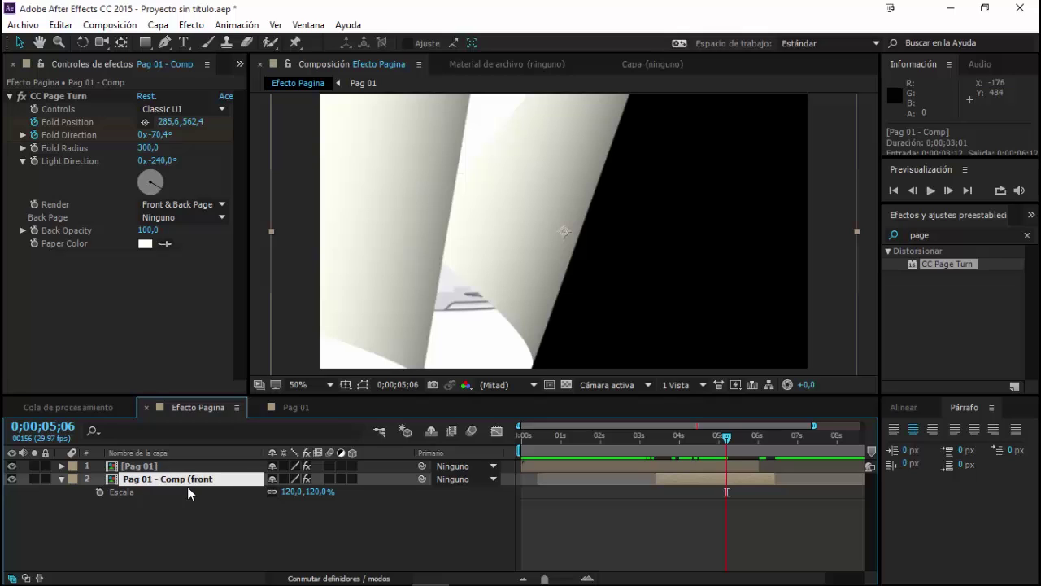
key(Return)
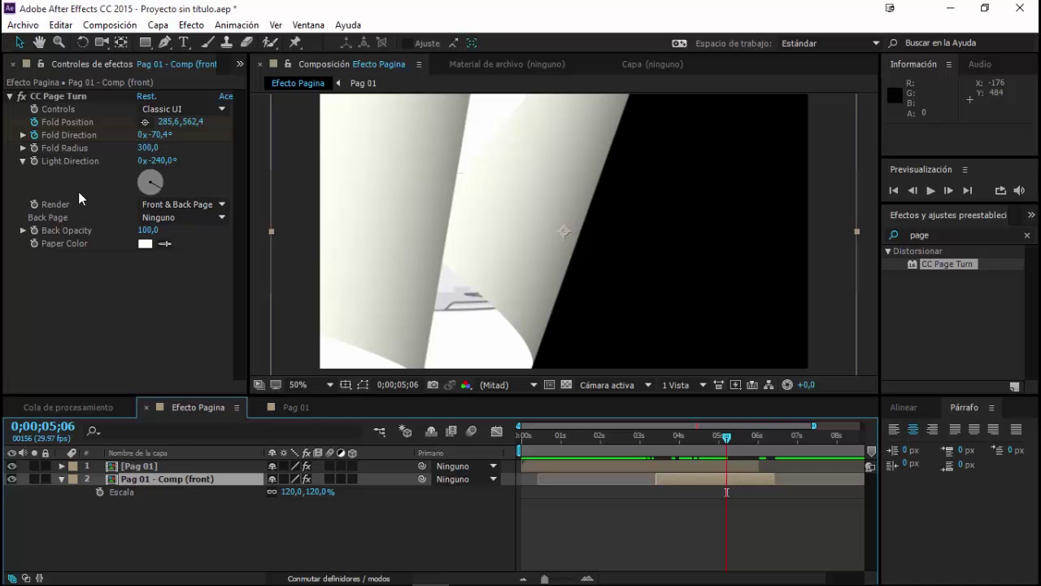
Set the front layer's CC Page Turn Render option to Front Page.
click(51, 99)
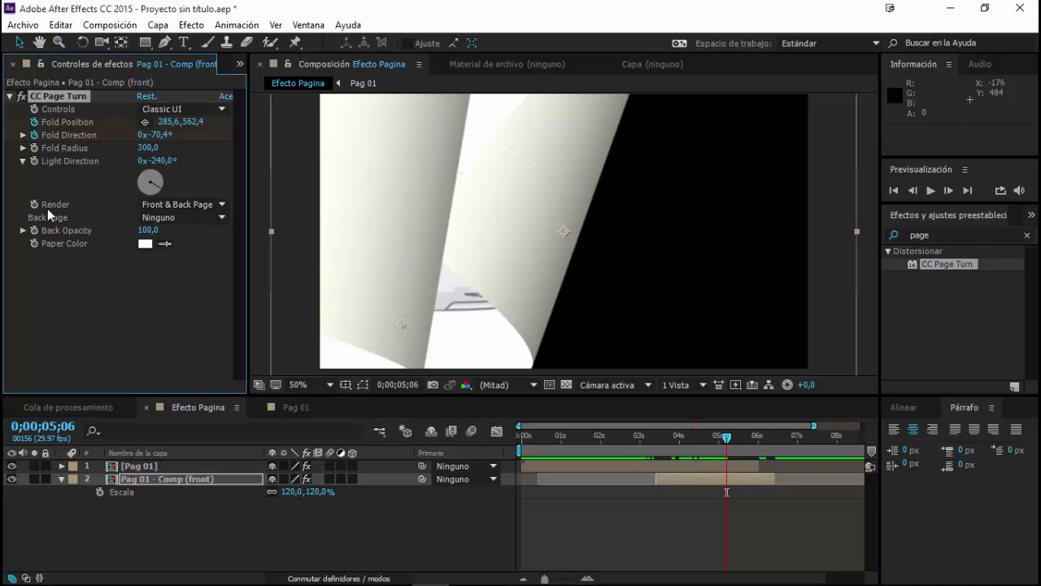
click(188, 203)
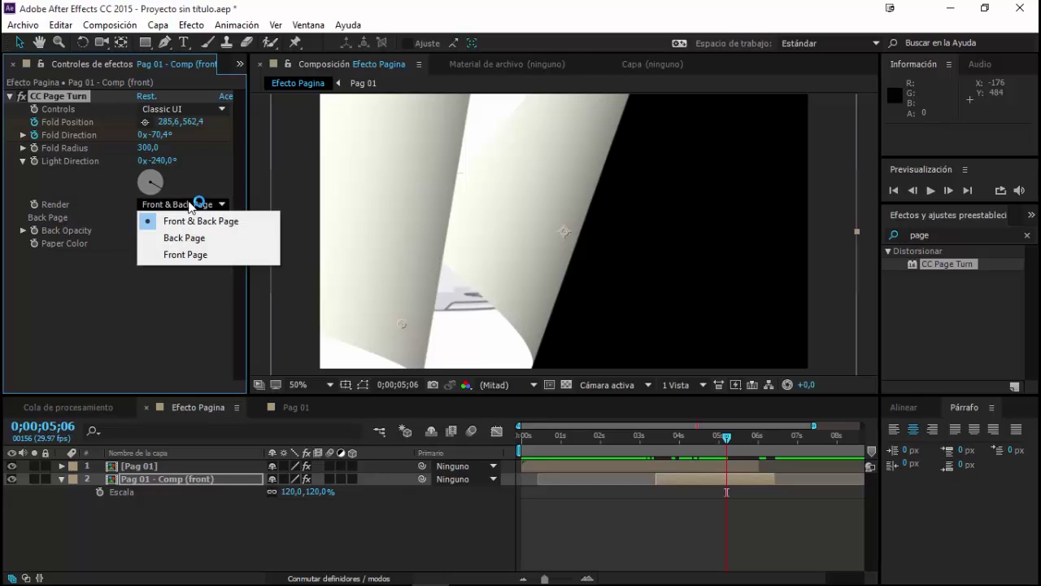
click(203, 256)
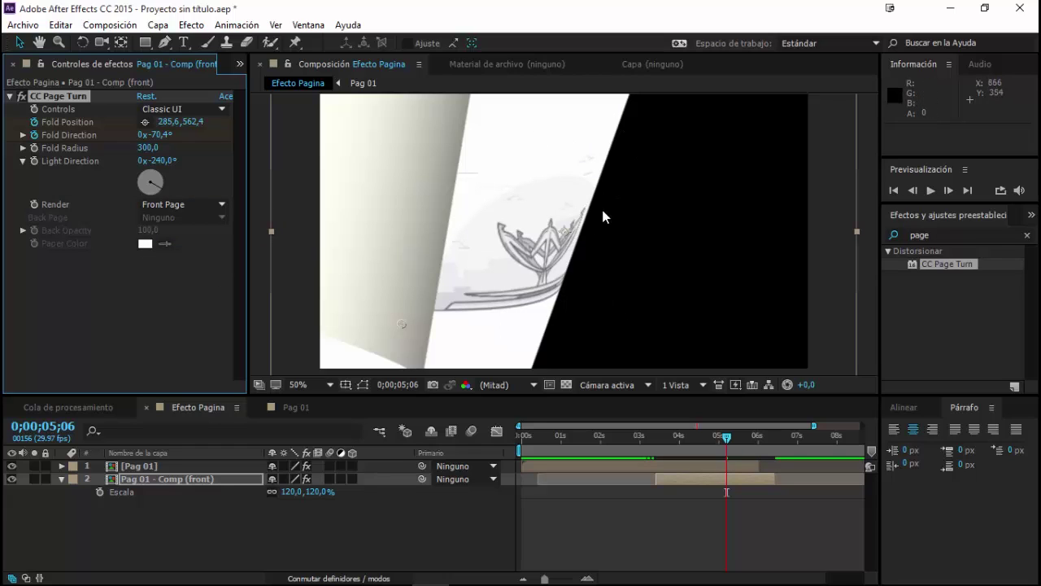
Give the front layer a yellow (Amarillo) label and duplicate it.
click(71, 480)
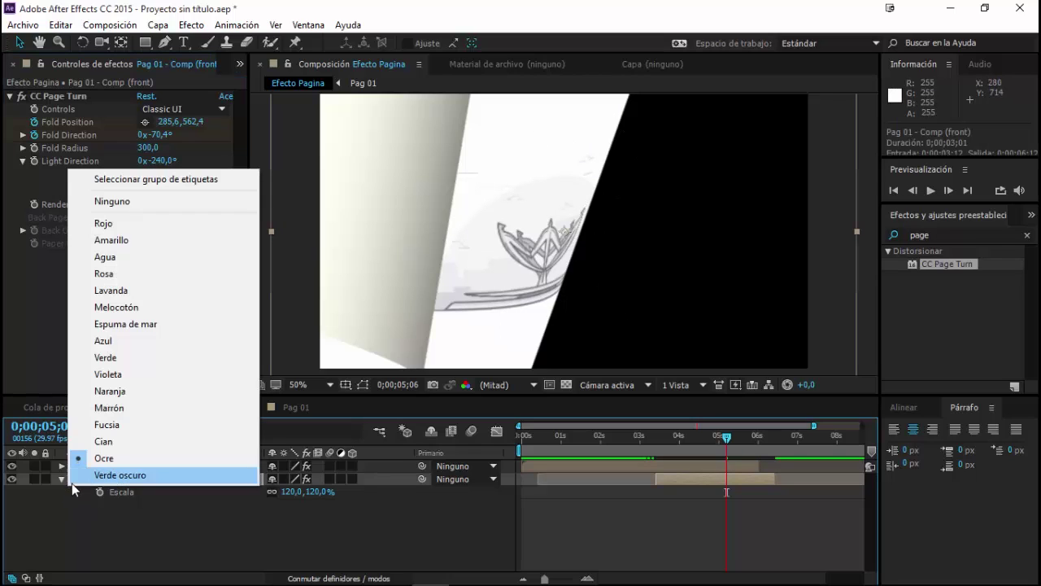
click(125, 240)
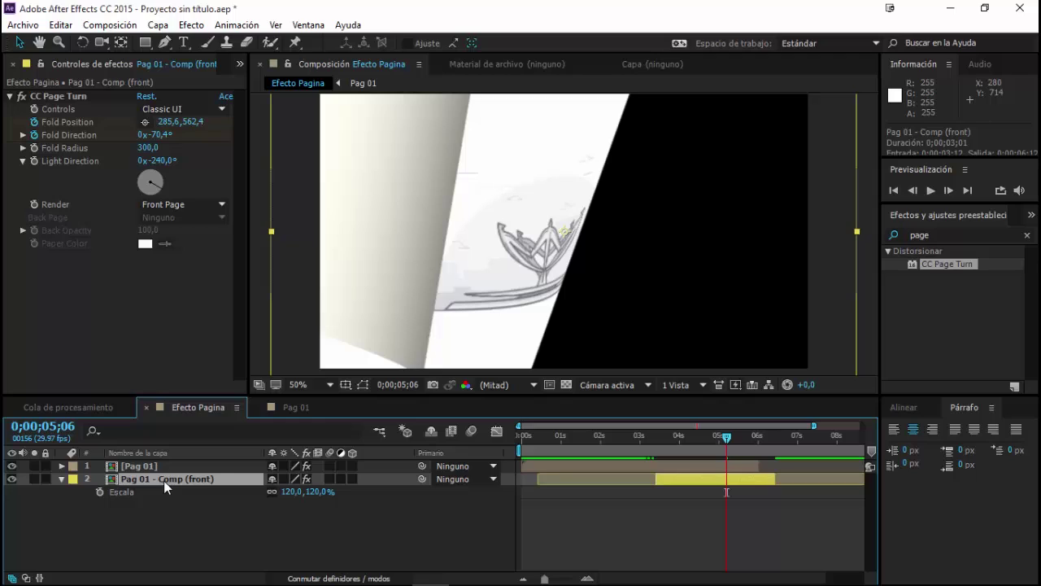
key(ctrl+d)
Rename the duplicate layer to 'Pag 01 - Comp (back)'.
key(Return)
click(234, 479)
key(BackSpace)
key(BackSpace)
key(BackSpace)
key(BackSpace)
key(BackSpace)
key(BackSpace)
text(back)
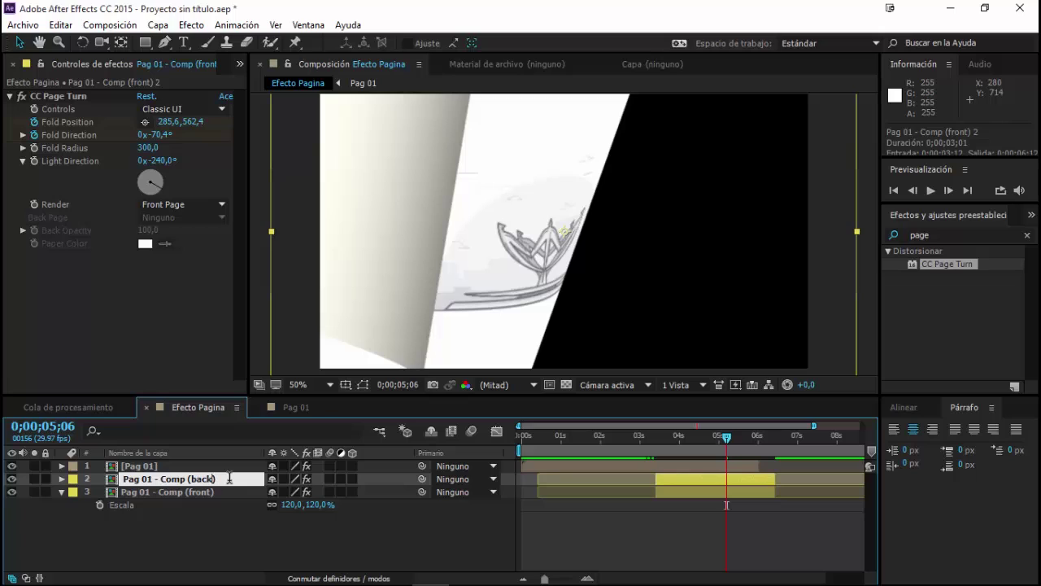
key(Return)
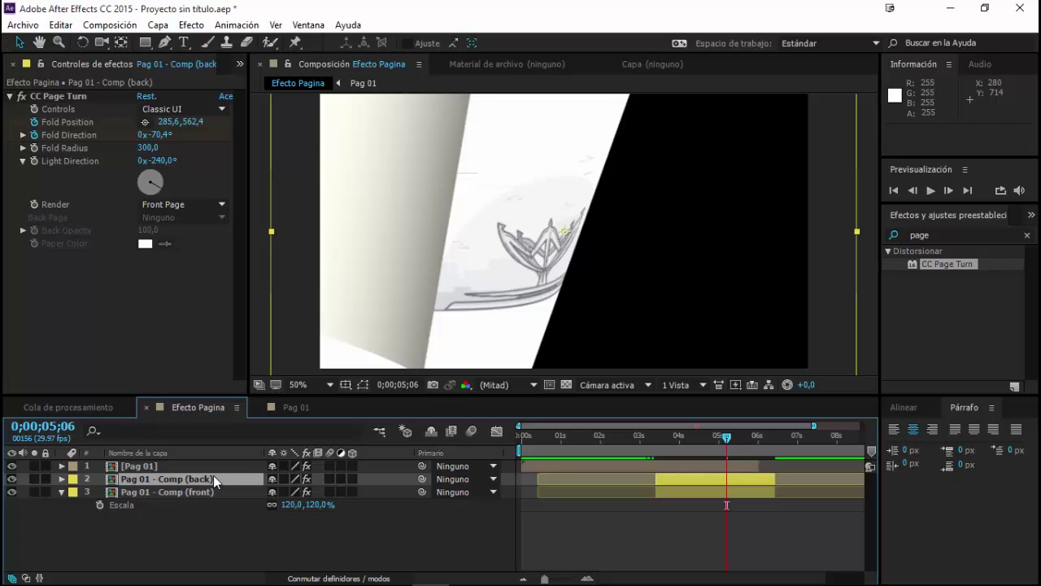
Move the (back) layer to the top and set its CC Page Turn Render to Back Page.
drag(213, 475, 213, 459)
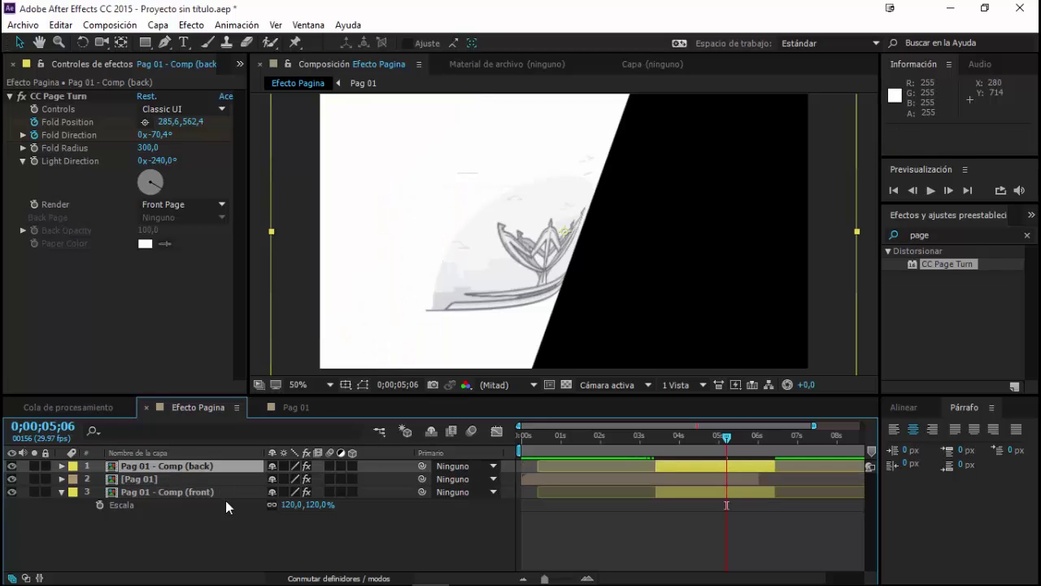
click(175, 204)
click(170, 238)
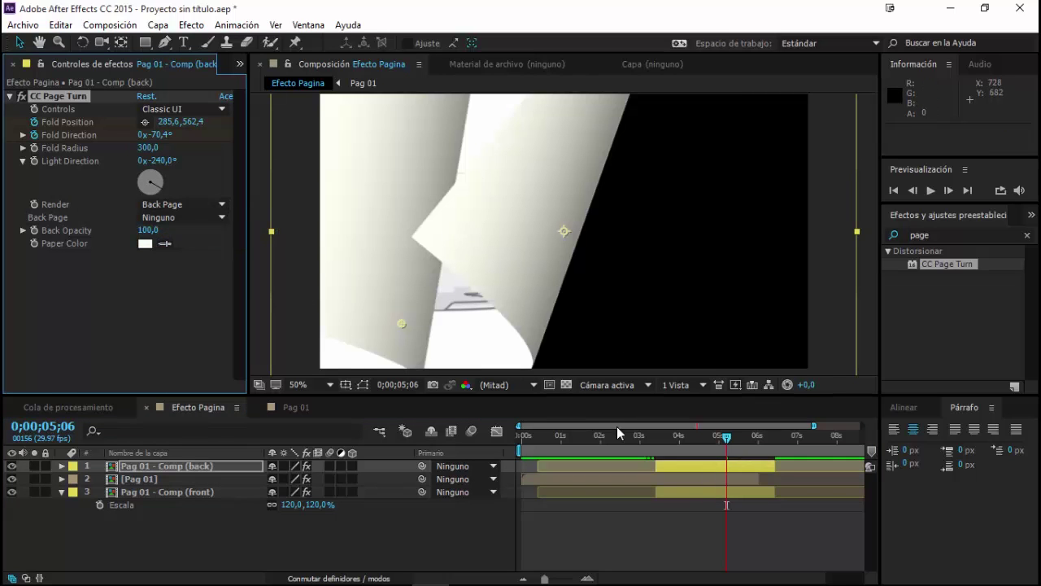
Scrub the timeline to check the back-page turn, then select the Pag 01 layer.
click(200, 464)
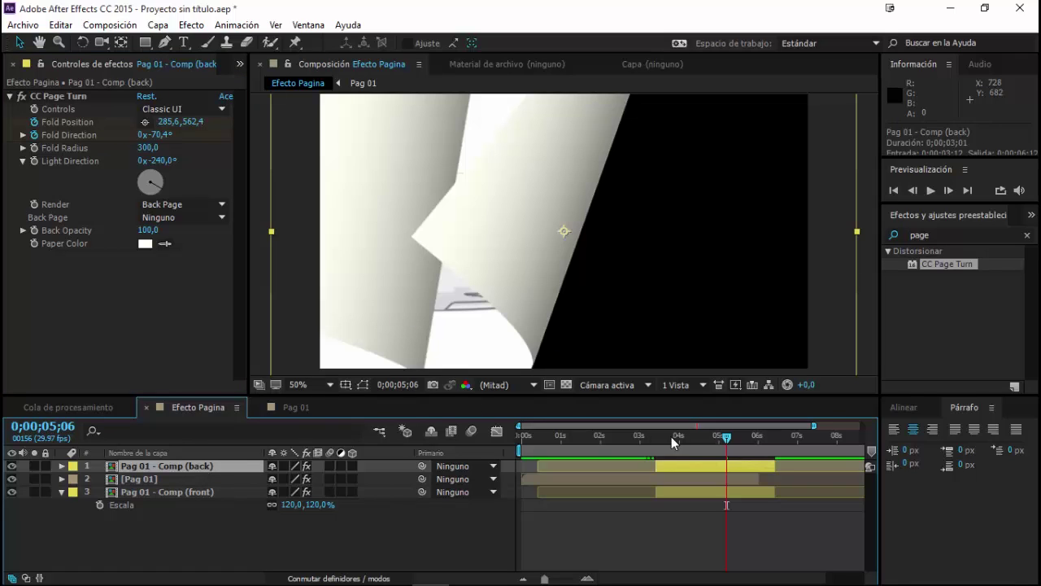
drag(642, 438, 729, 445)
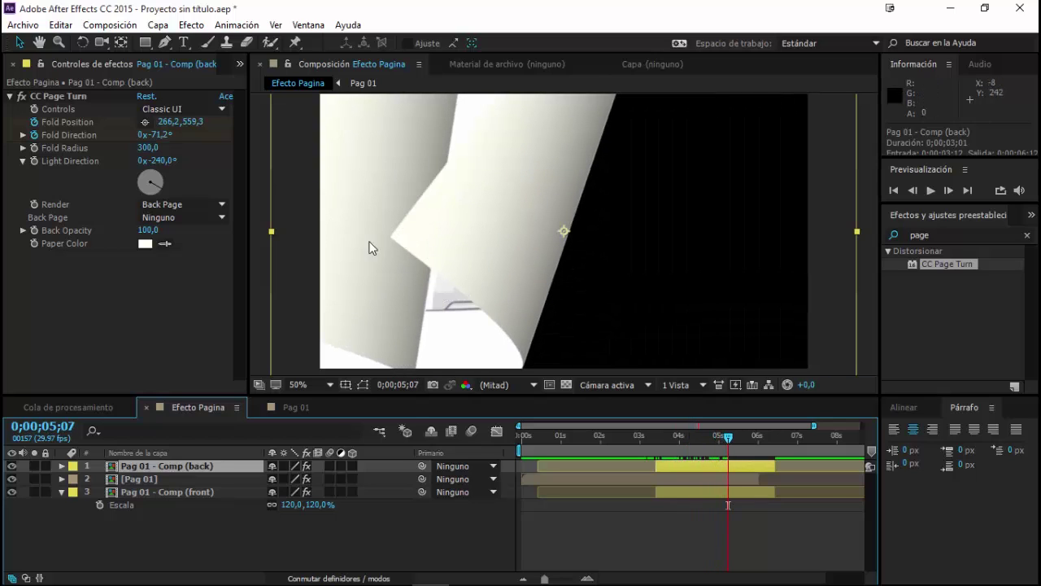
drag(728, 442, 719, 440)
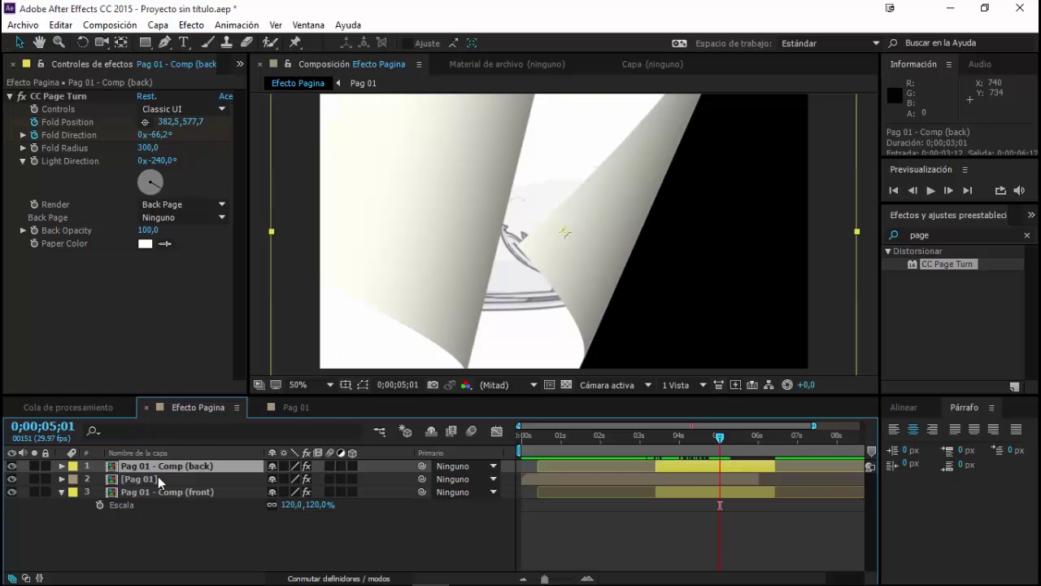
click(158, 478)
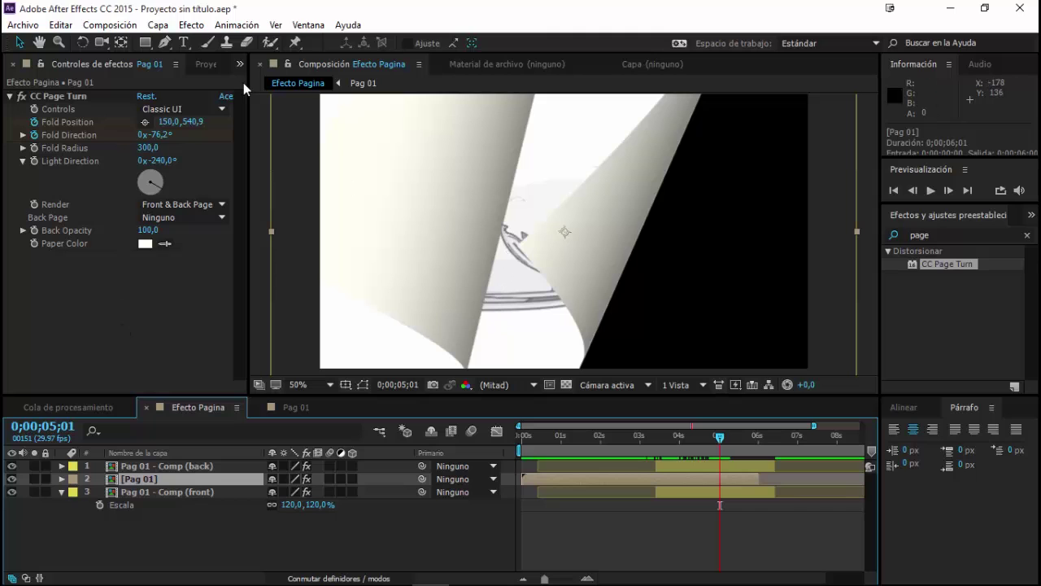
Add a Sombra paralela drop shadow to Pag 01 and raise its Size to 191.
click(158, 25)
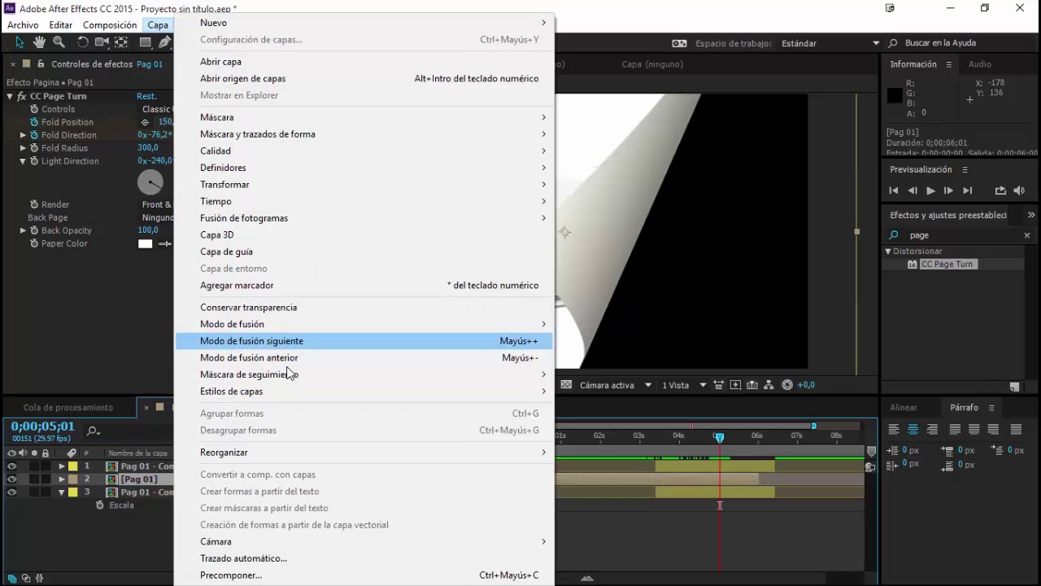
mouse_move(256, 396)
click(594, 259)
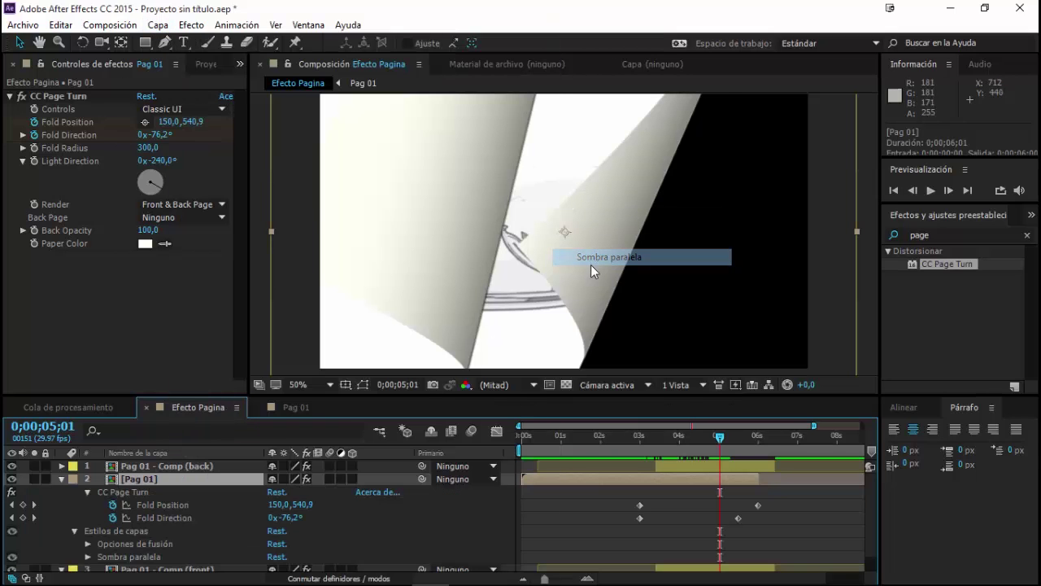
click(88, 557)
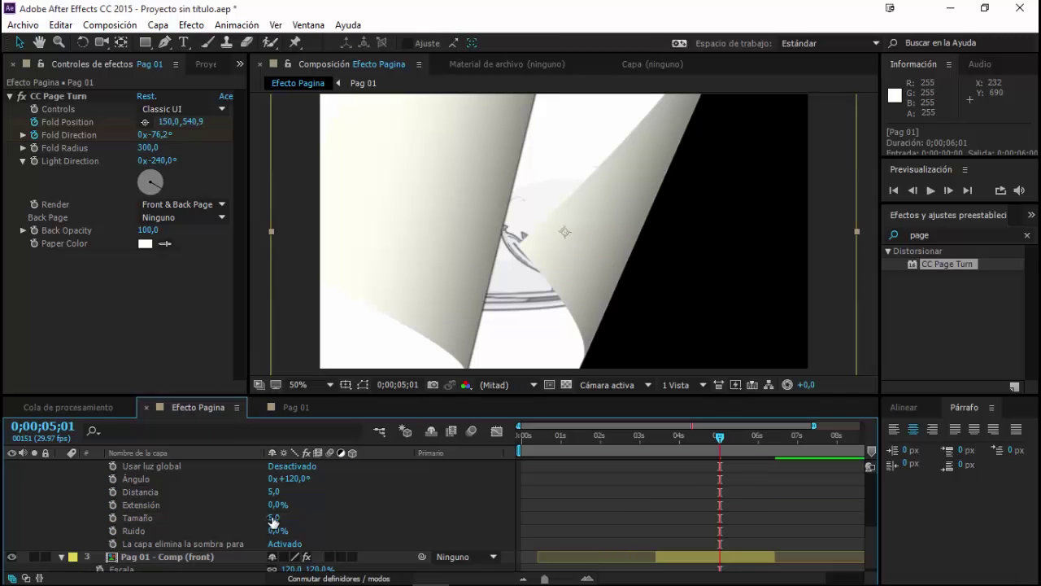
drag(273, 517, 322, 517)
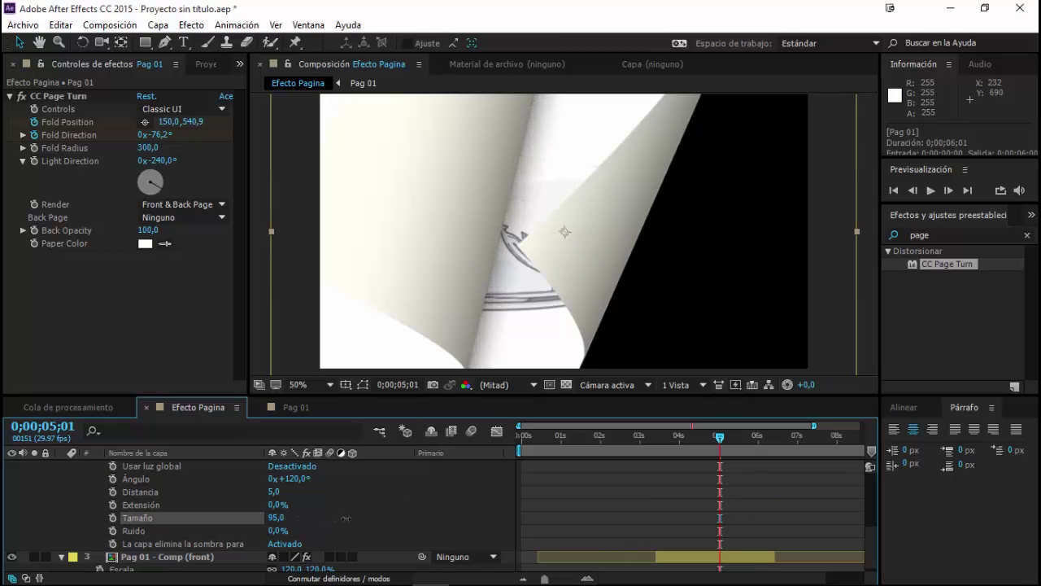
drag(322, 517, 423, 519)
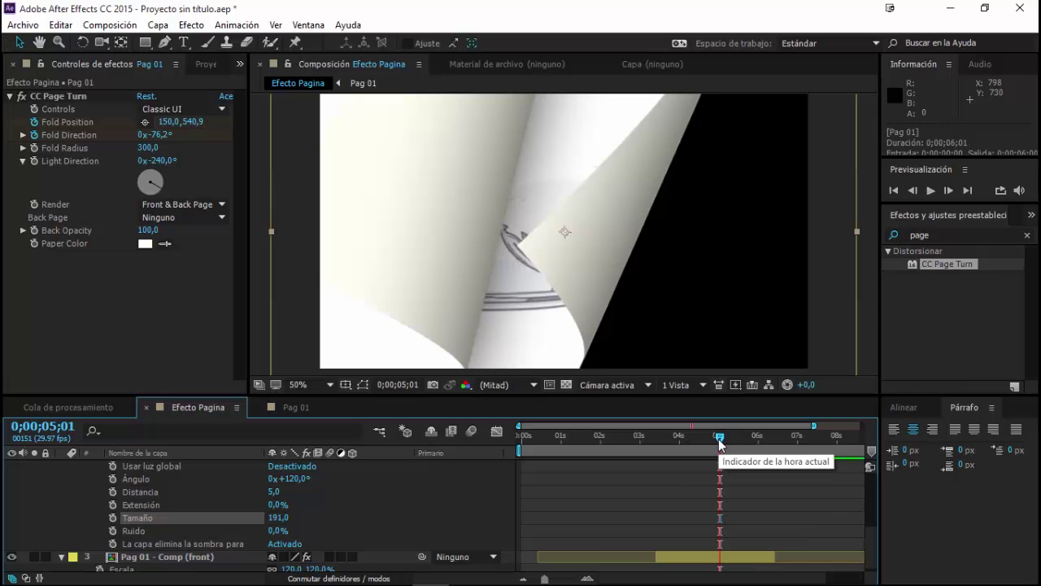
mouse_move(718, 440)
mouse_down()
mouse_move(685, 446)
mouse_move(711, 448)
mouse_up()
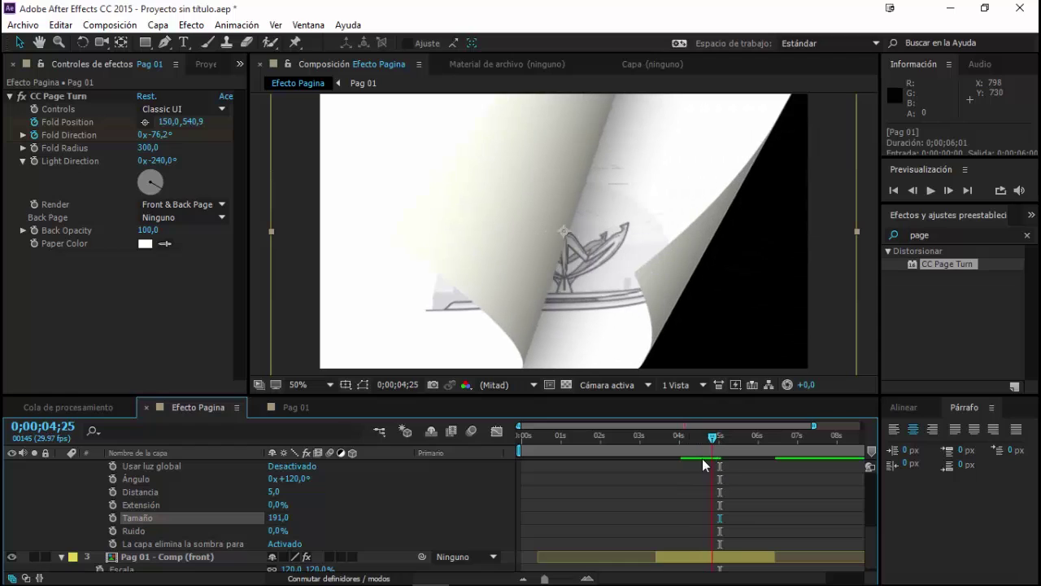
Collapse Pag 01's effect groups and select its Layer Styles group.
scroll(448, 491, up, 2)
scroll(448, 490, up, 2)
scroll(448, 490, up, 2)
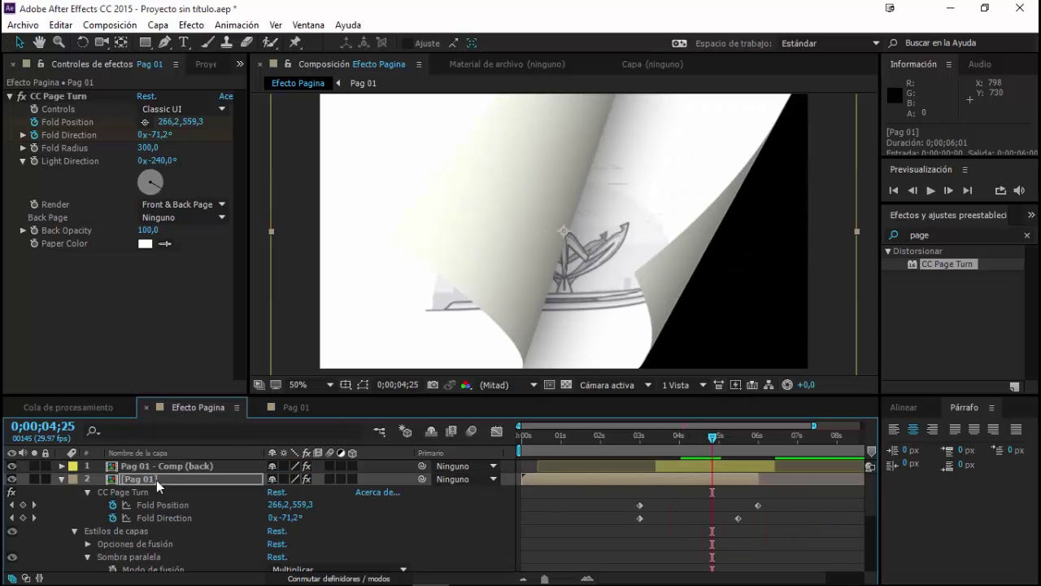
click(60, 480)
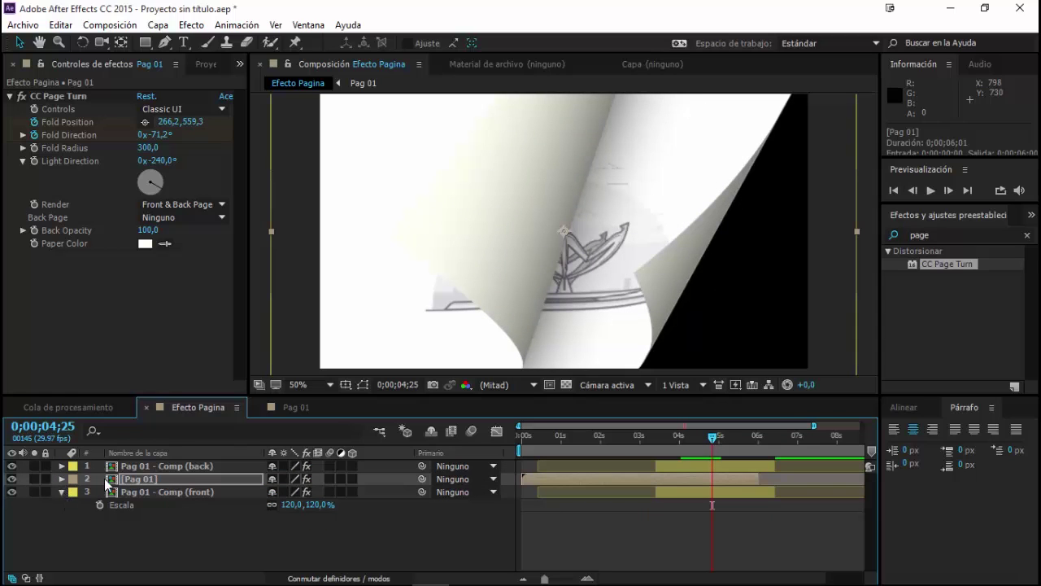
click(60, 479)
scroll(77, 480, down, 1)
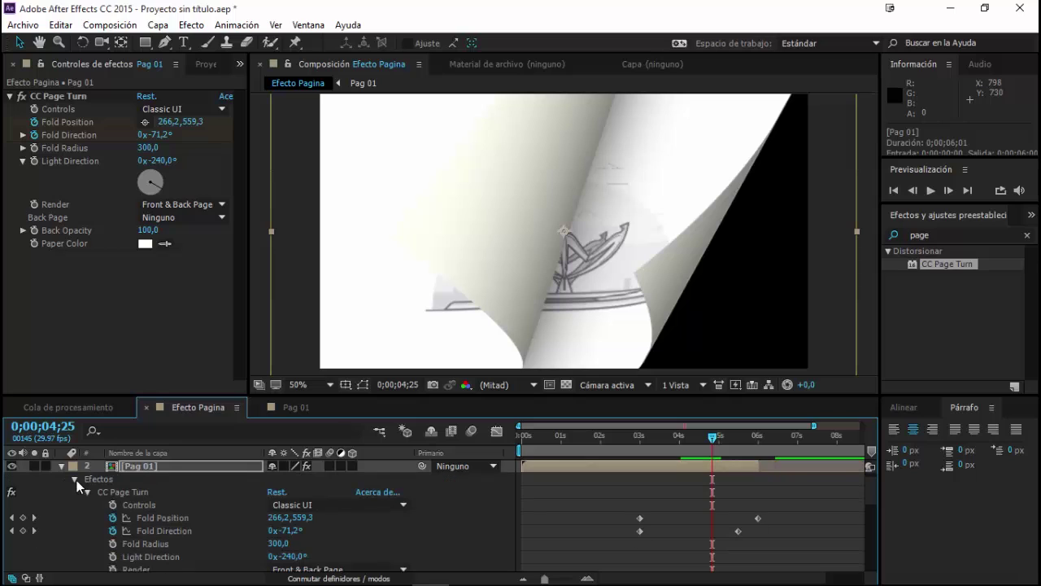
click(84, 490)
click(76, 479)
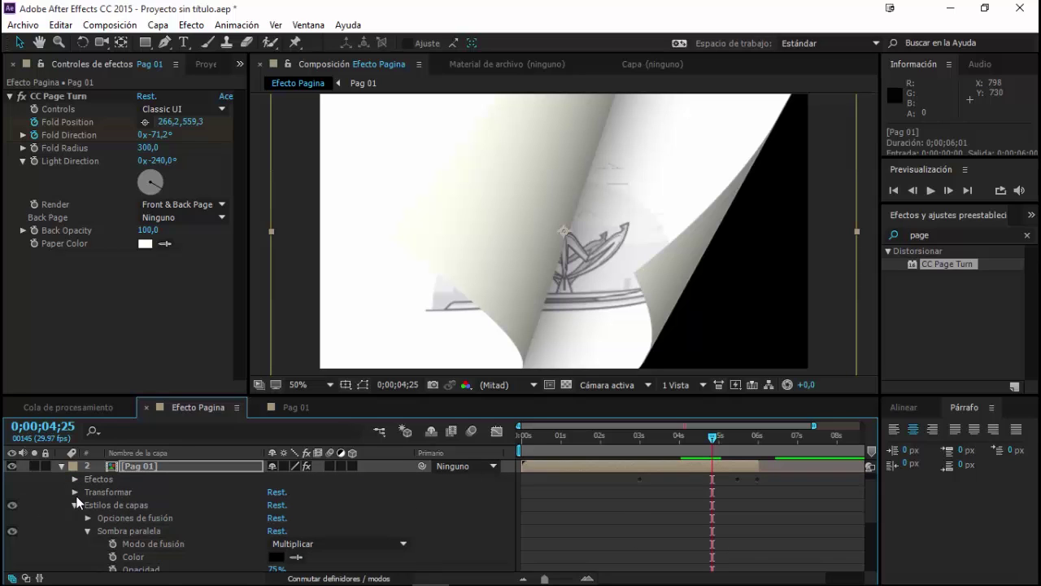
click(105, 505)
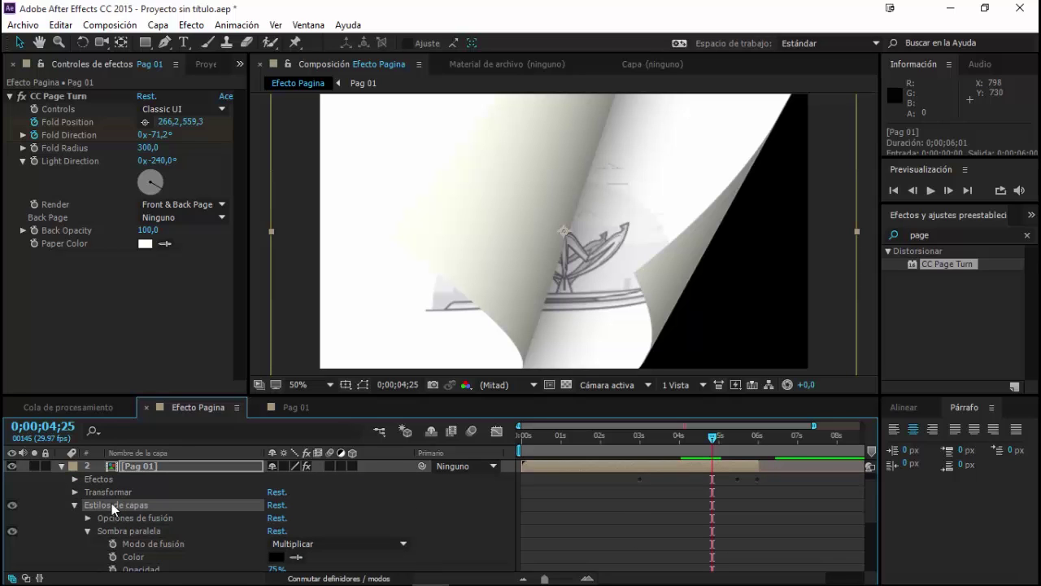
click(76, 505)
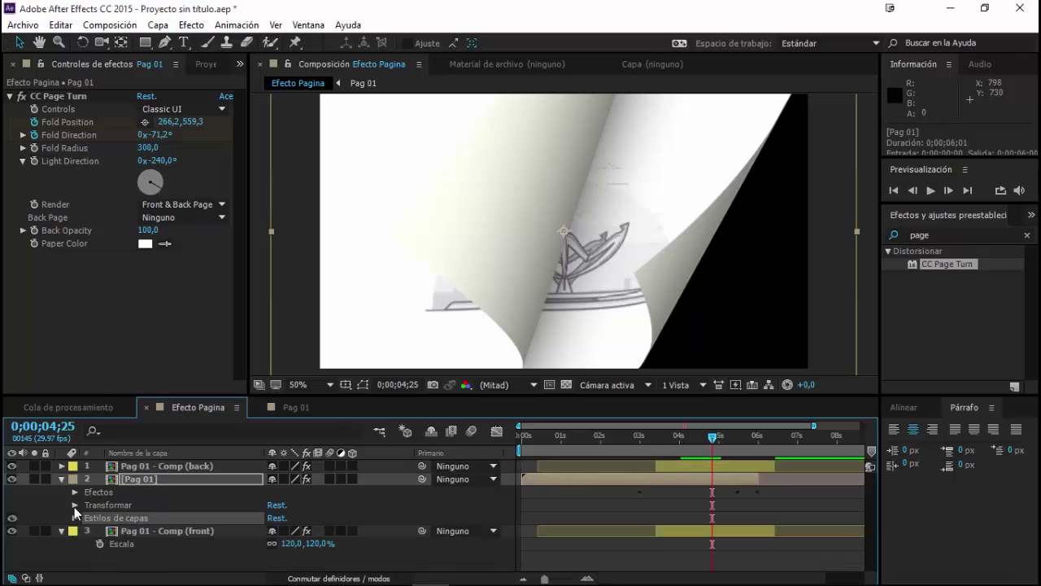
Select the Pag 01 - Comp (front) layer and turn on the transparency grid.
right_click(126, 520)
click(112, 524)
click(62, 479)
click(151, 468)
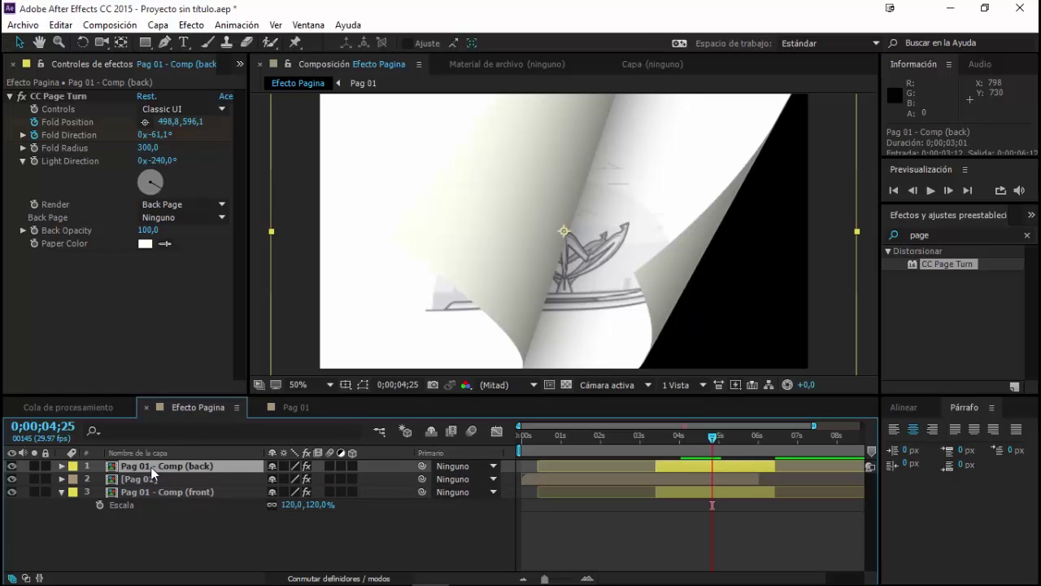
click(147, 491)
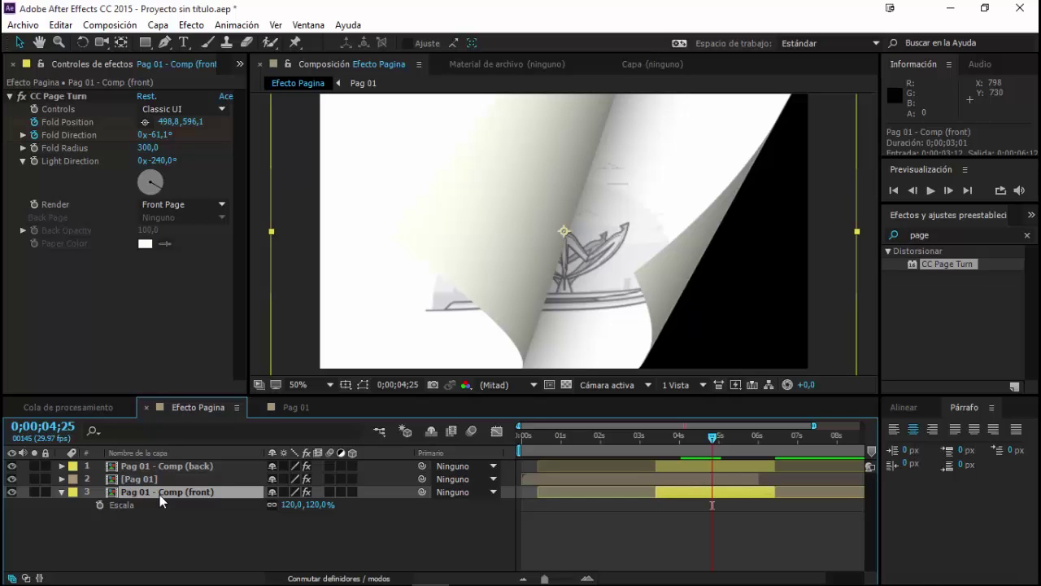
click(567, 384)
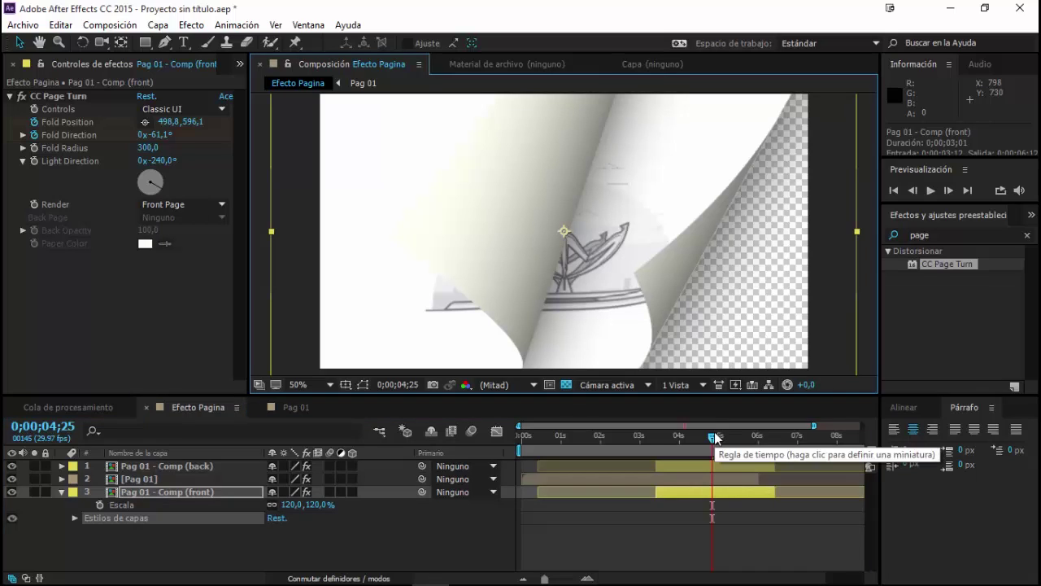
key(ctrl+z)
key(ctrl+shift+z)
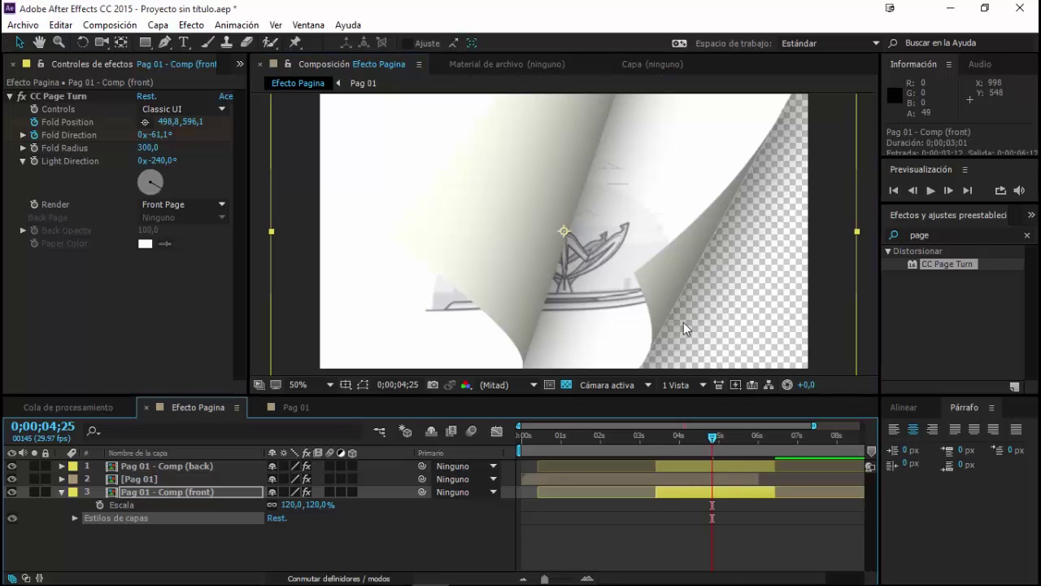
click(180, 464)
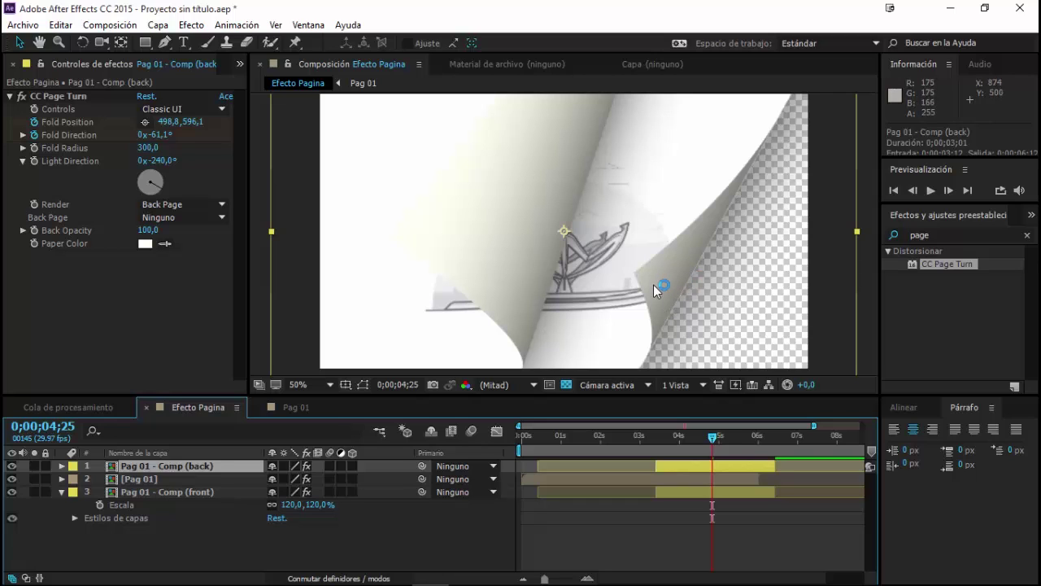
drag(712, 443, 726, 446)
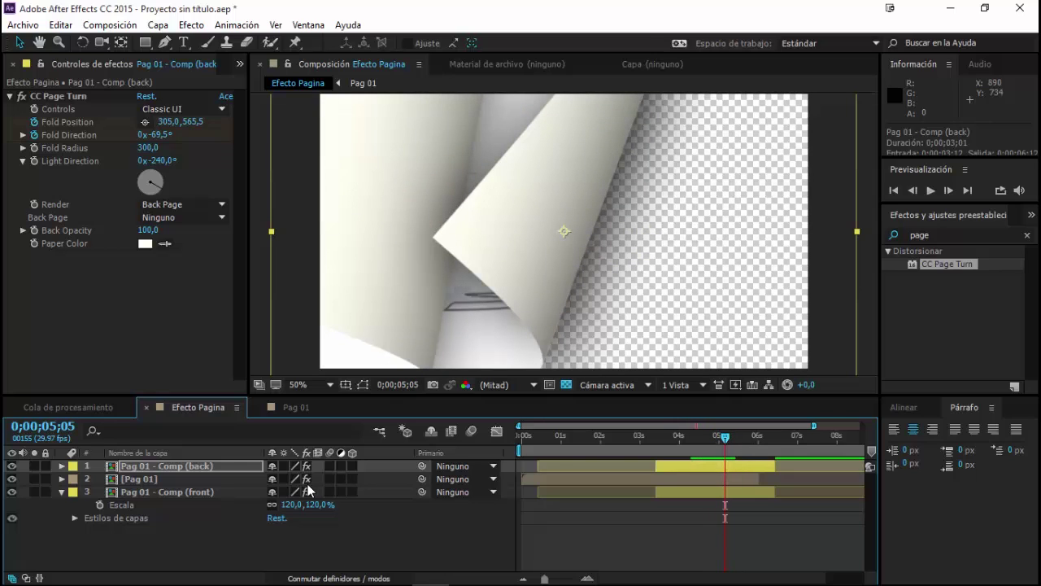
drag(724, 440, 705, 440)
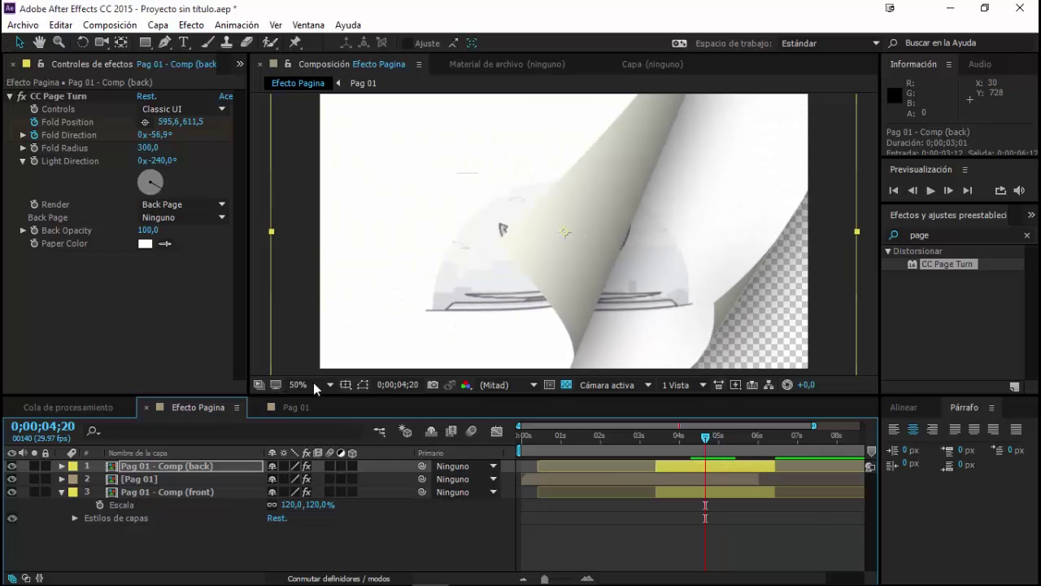
Browse the Project panel to inspect the Pag 01 - Comp composition's details.
click(240, 64)
click(242, 88)
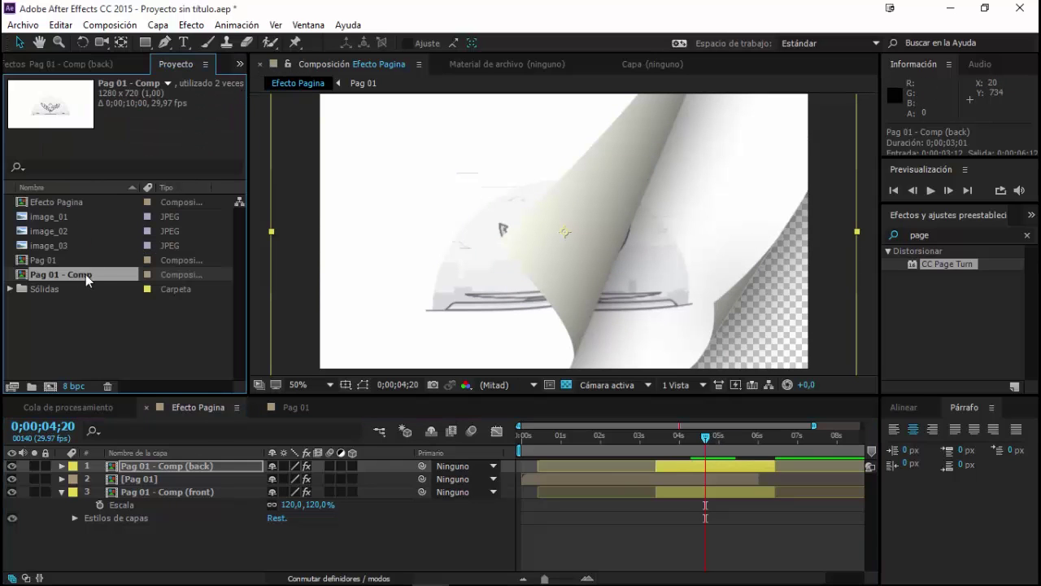
click(61, 259)
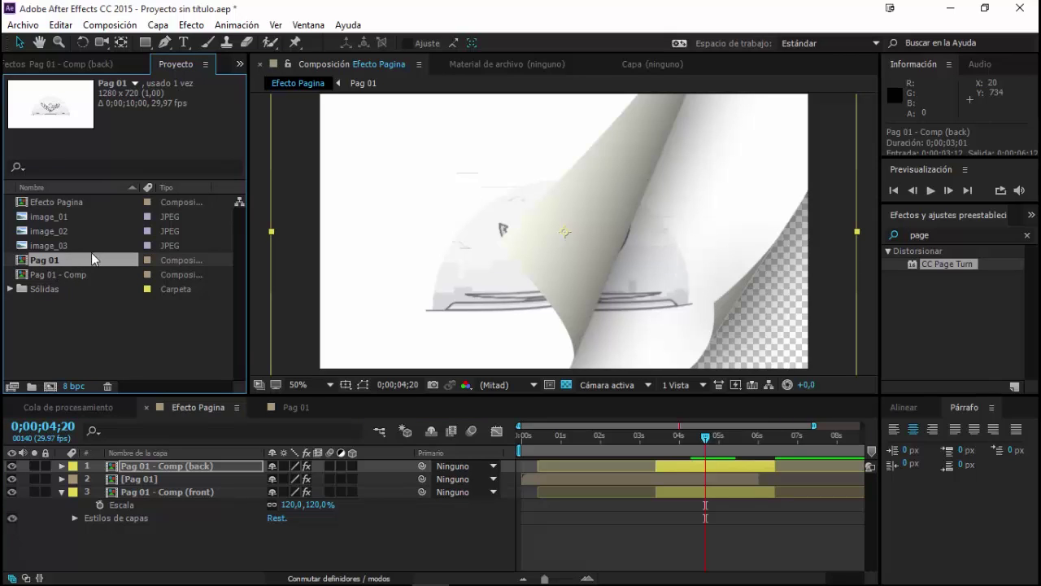
click(49, 273)
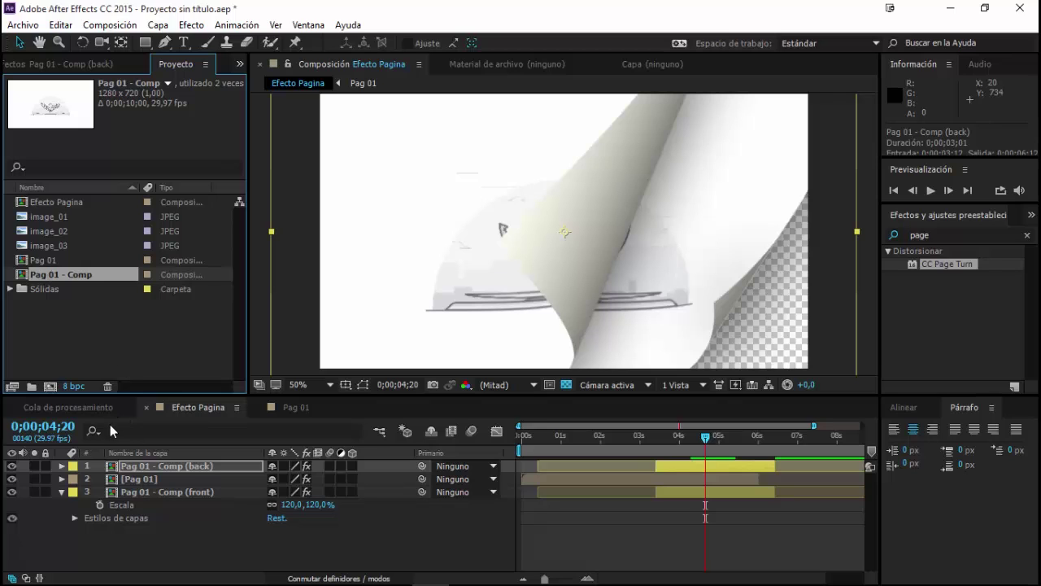
Duplicate Pag 01 and shift it 17 frames later, then undo both changes.
click(142, 480)
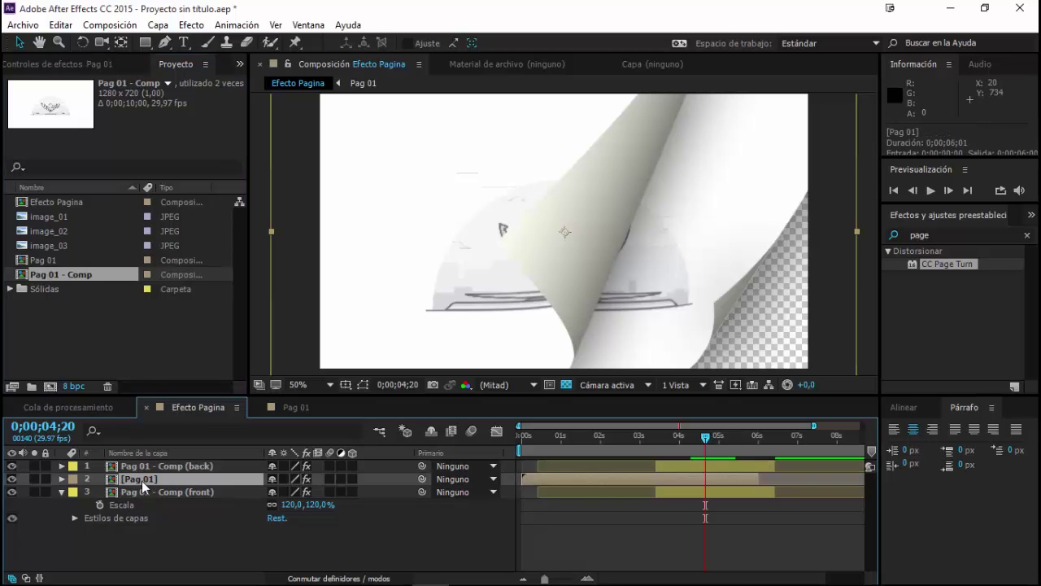
key(ctrl+d)
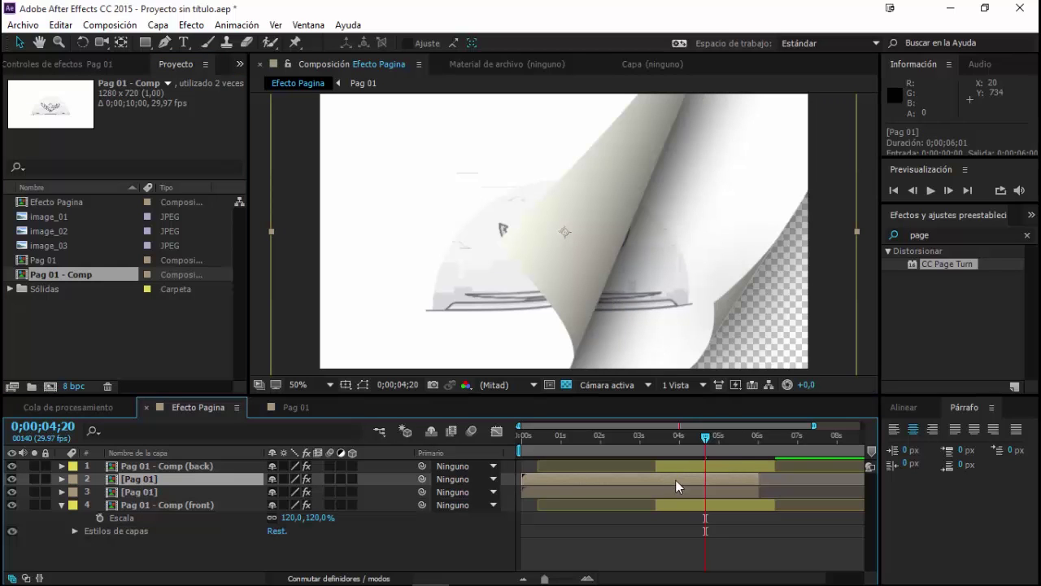
drag(675, 479, 682, 481)
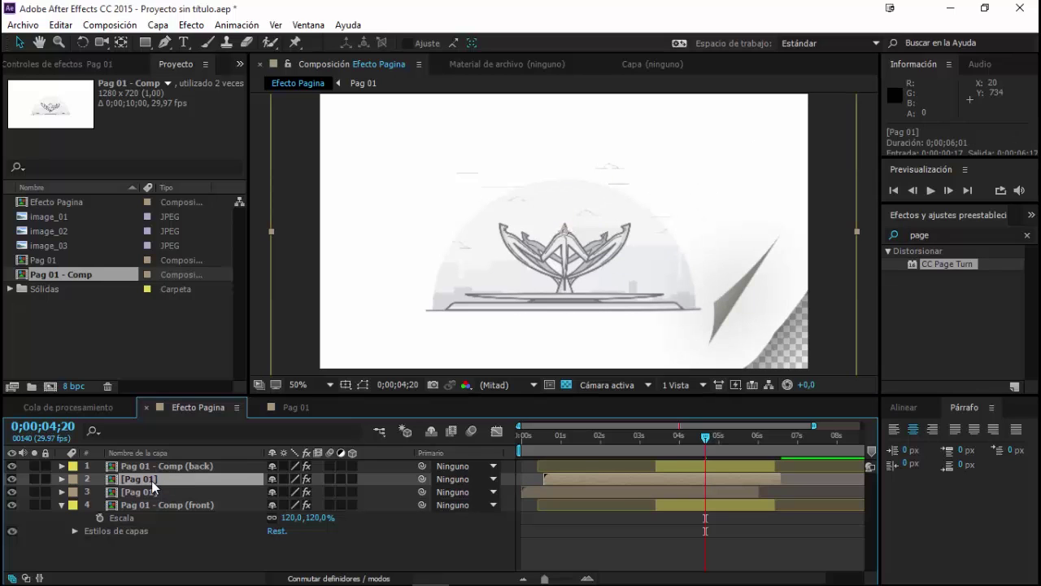
key(ctrl+z)
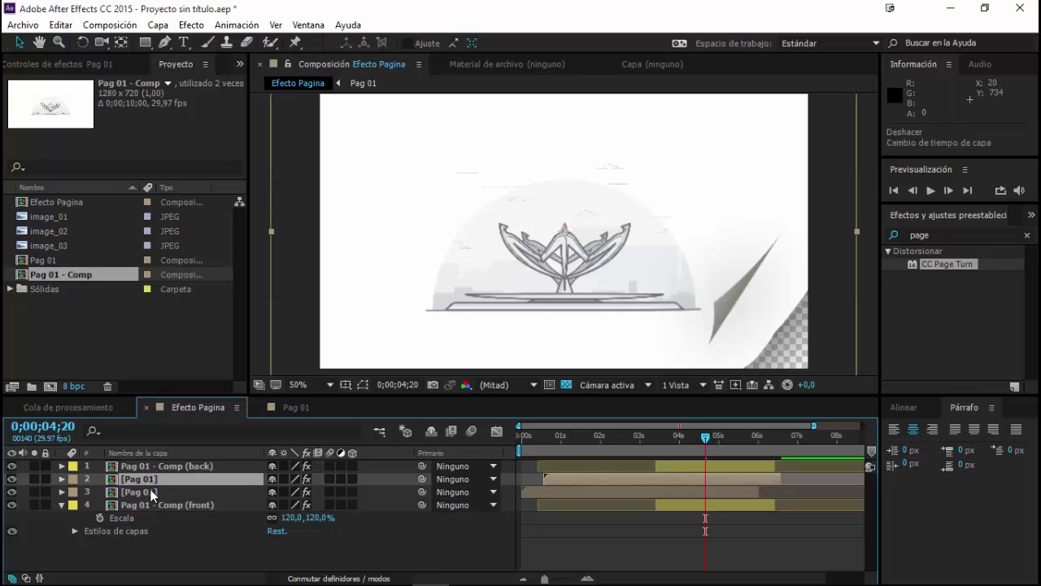
key(ctrl+z)
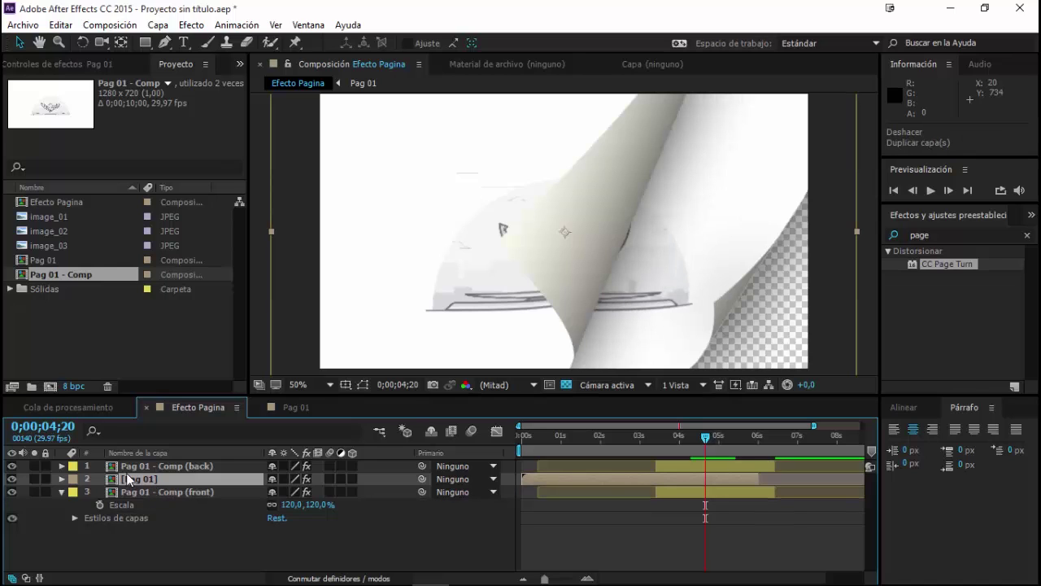
Open Pag 01 - Comp in the viewer and timeline.
click(52, 262)
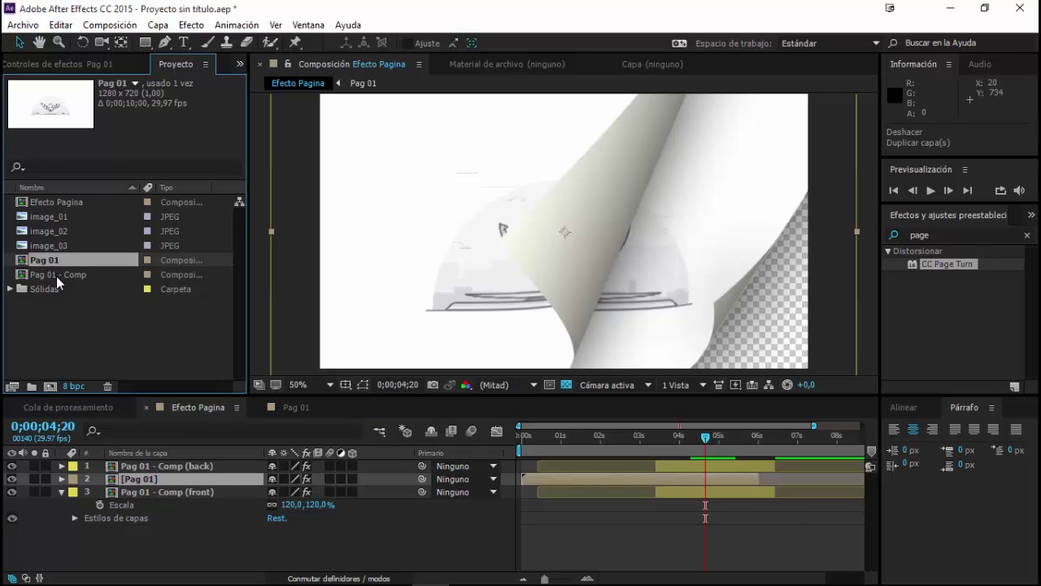
click(56, 275)
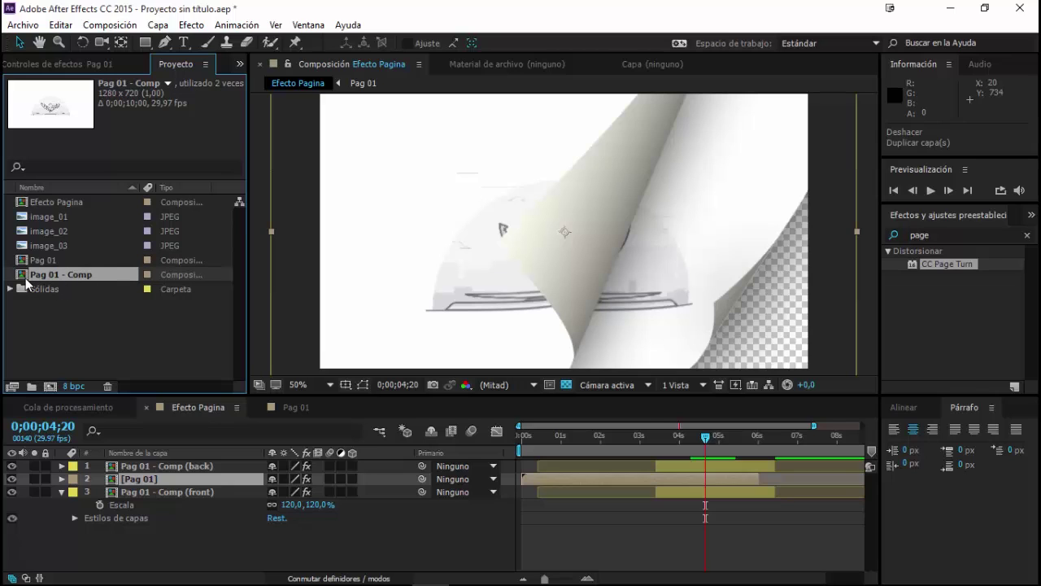
double_click(33, 274)
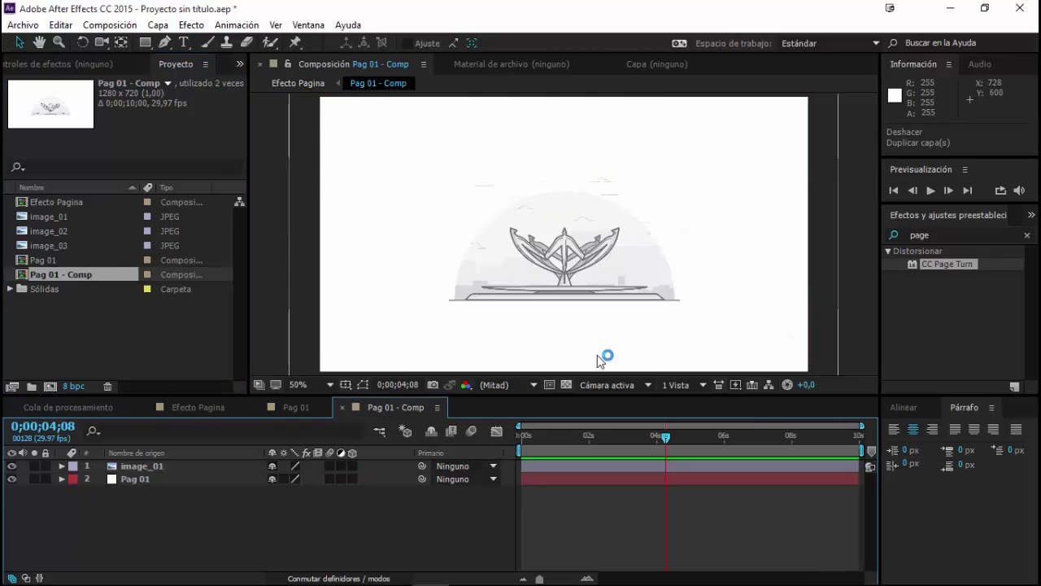
Add image_02 above image_01 in Pag 01 - Comp and scale it to 90%.
click(93, 63)
click(199, 61)
drag(54, 232, 109, 468)
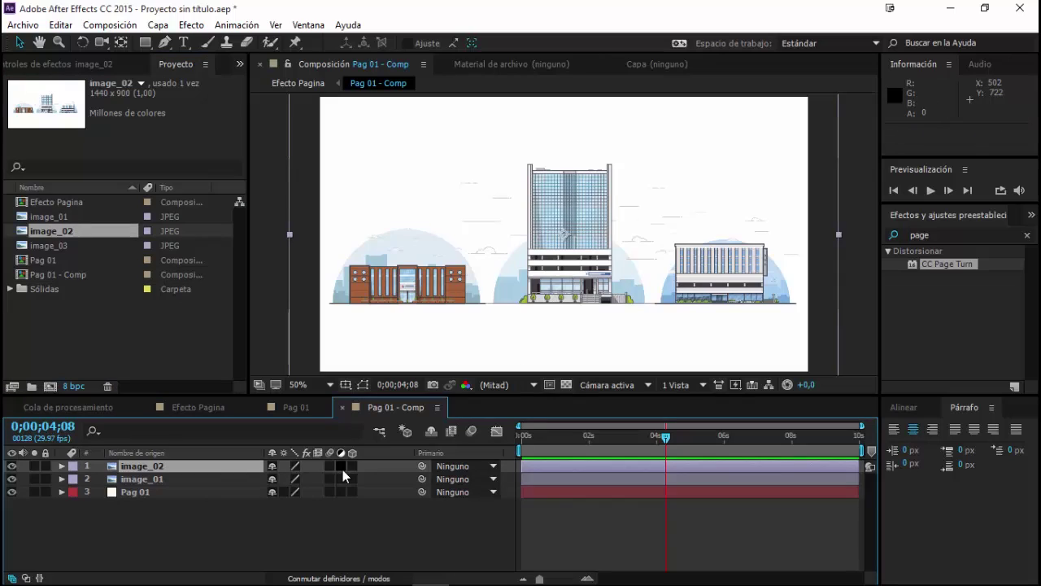
key(s)
drag(289, 478, 281, 478)
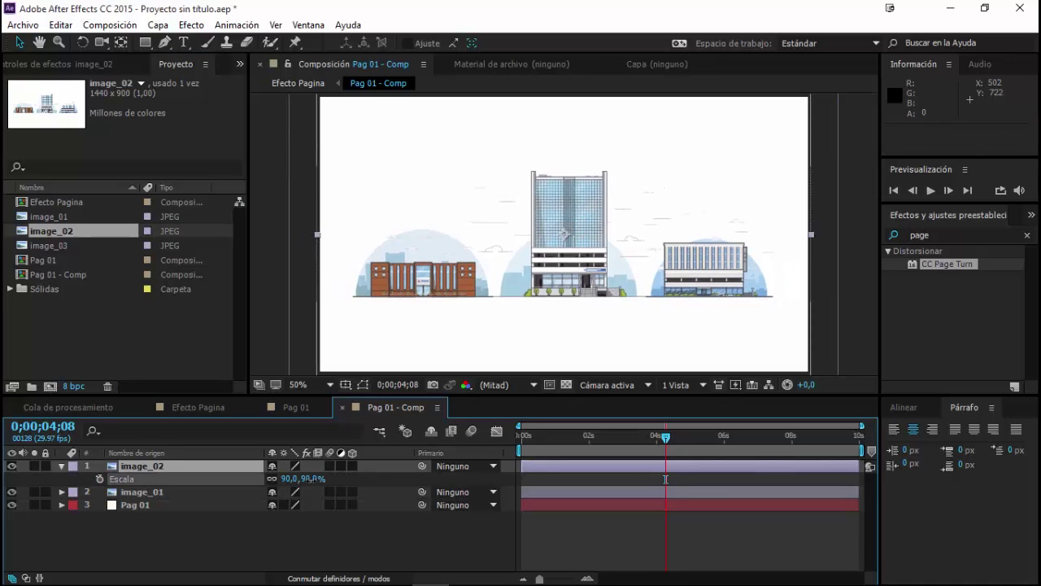
Delete image_01 and return to the Efecto Pagina composition.
click(256, 545)
click(139, 492)
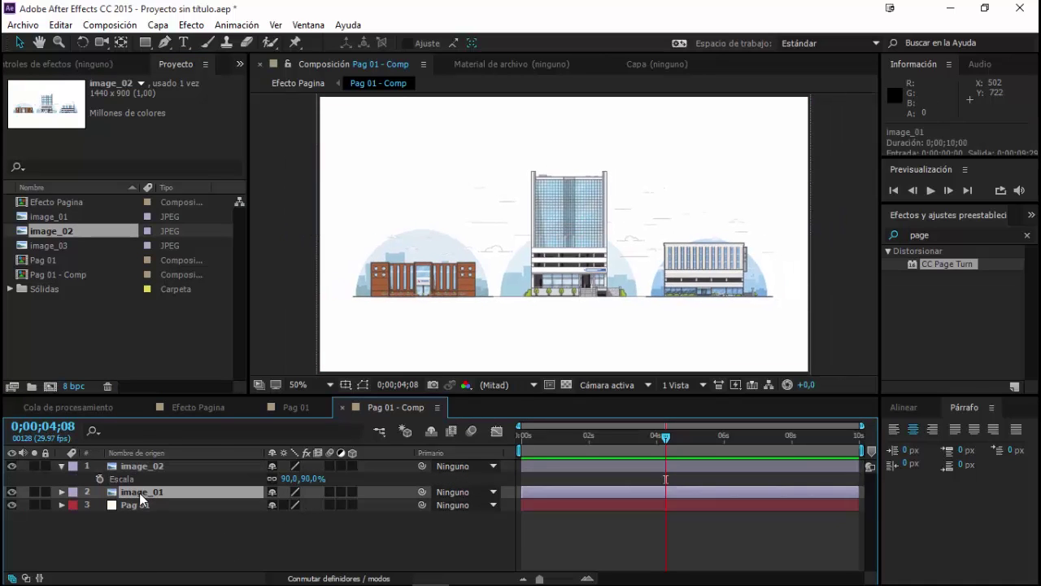
key(Delete)
click(207, 405)
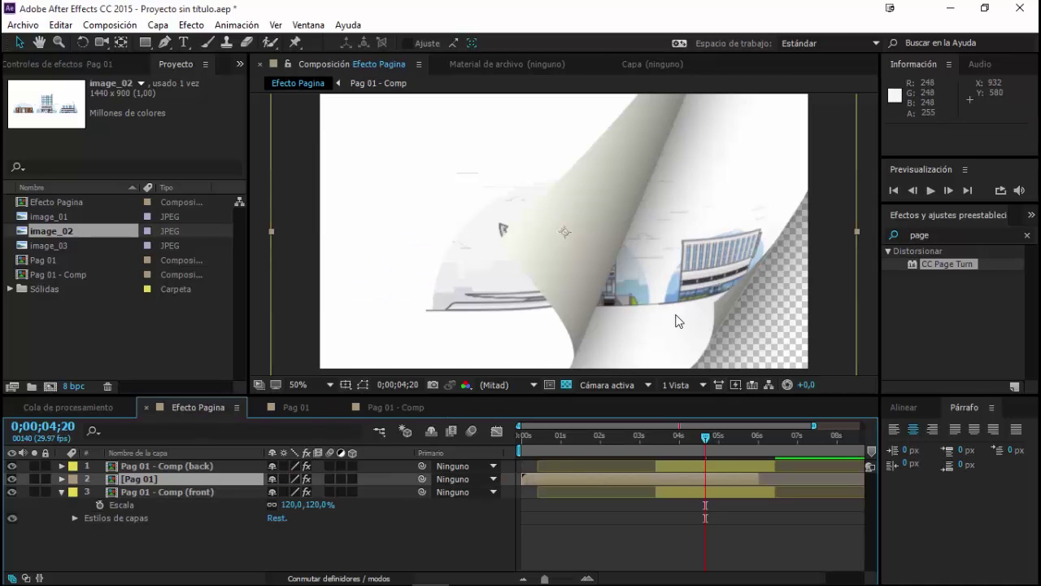
drag(708, 439, 671, 442)
click(688, 436)
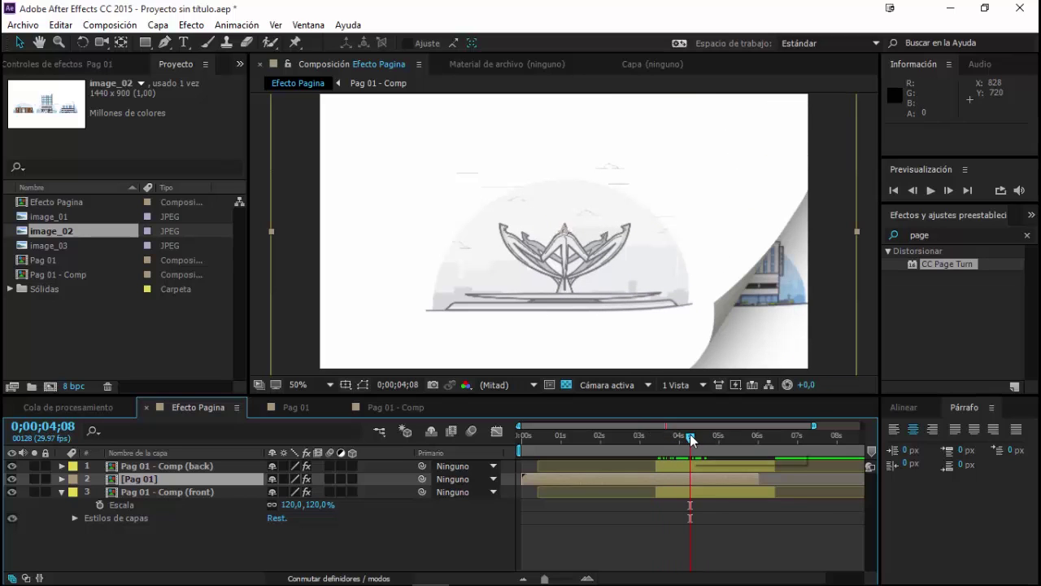
click(201, 493)
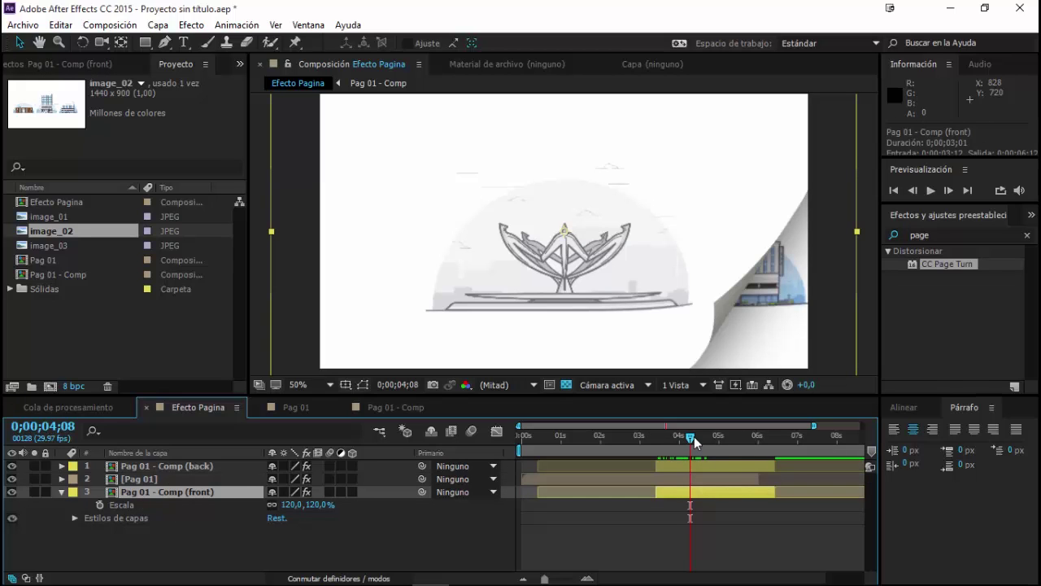
mouse_move(688, 436)
mouse_down()
mouse_move(717, 436)
mouse_move(667, 456)
mouse_move(690, 457)
mouse_up()
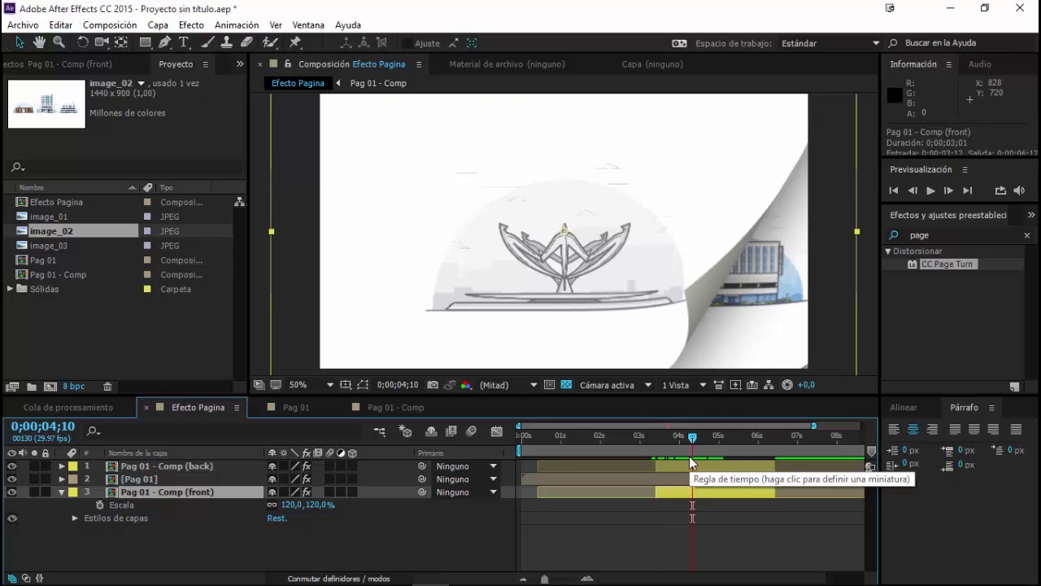
drag(694, 440, 704, 438)
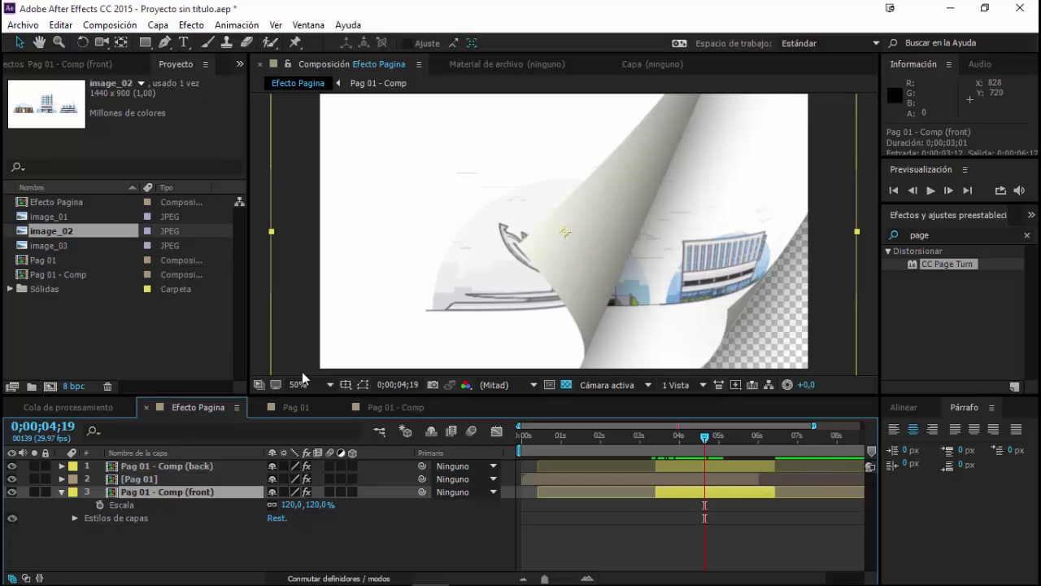
click(57, 261)
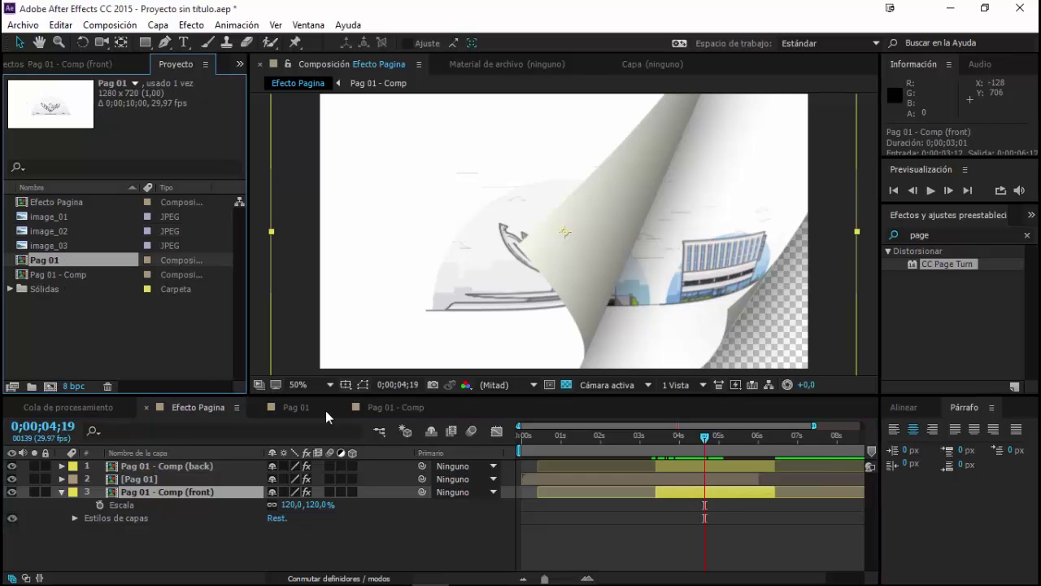
click(419, 563)
drag(702, 435, 714, 445)
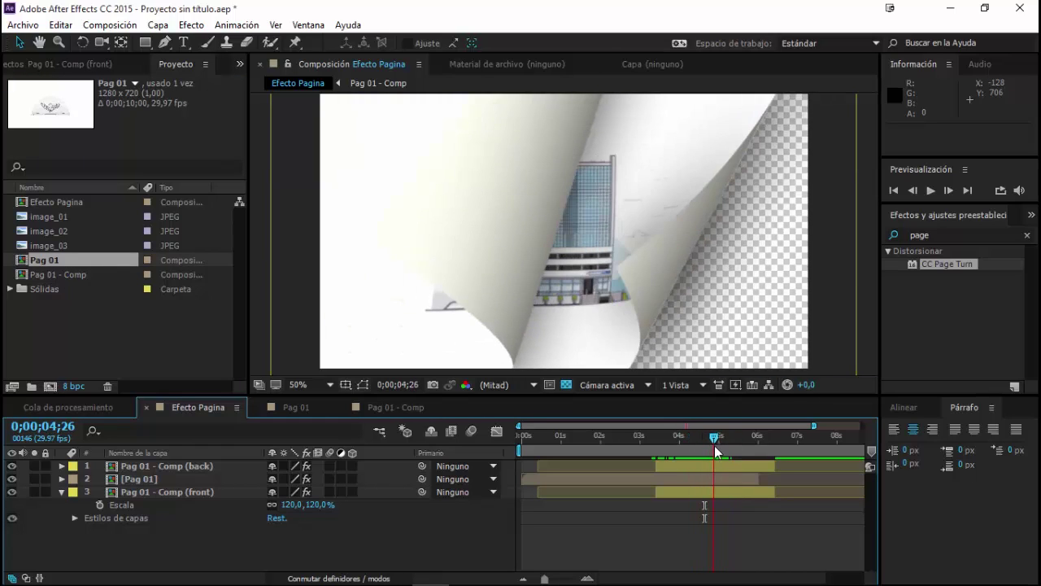
click(61, 492)
click(162, 494)
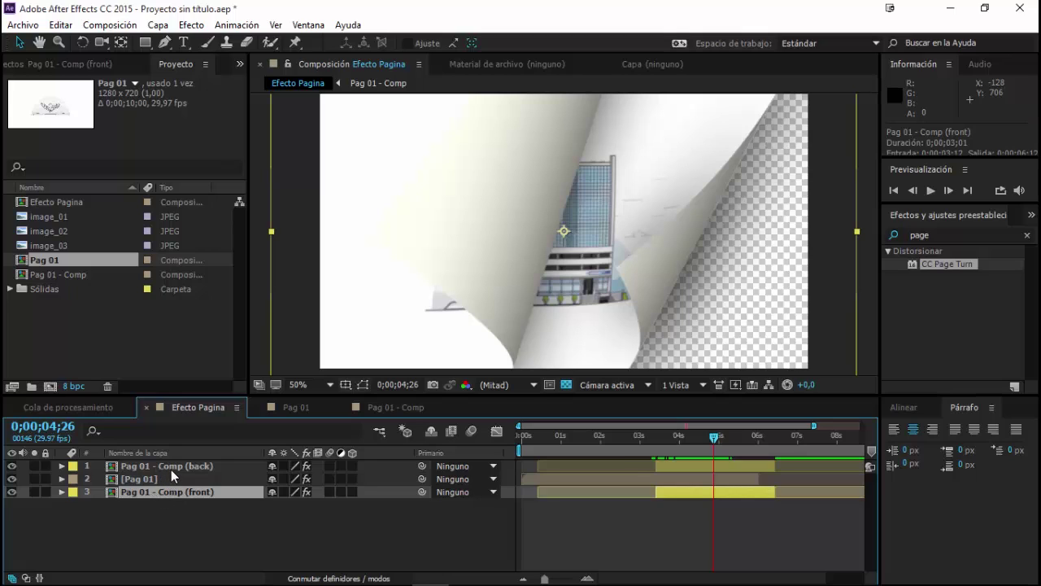
Duplicate the (back) and (front) layers, put (front) 2 at the bottom, and select both copies.
ctrl+click(171, 467)
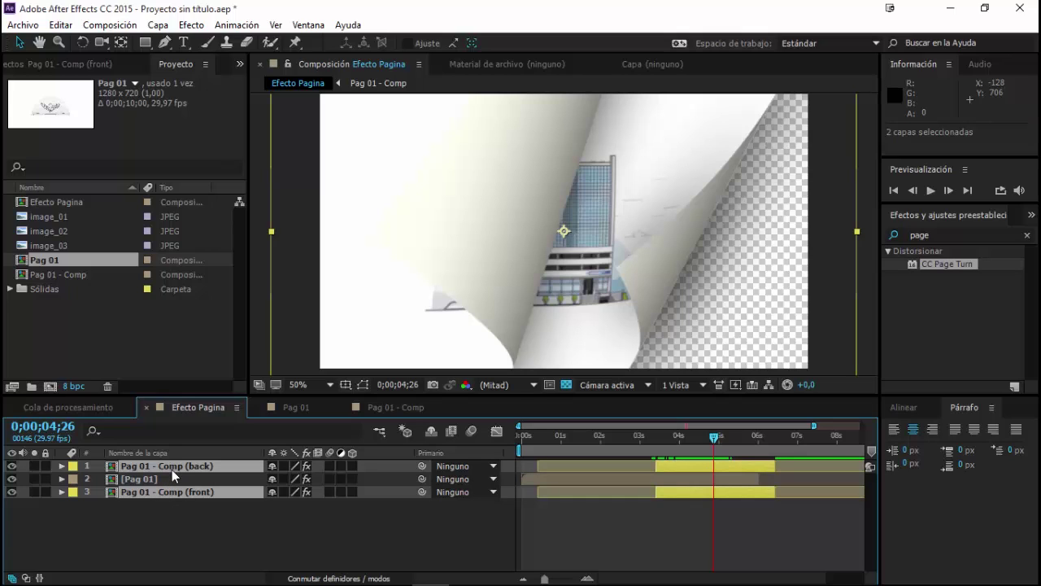
key(ctrl+d)
click(194, 525)
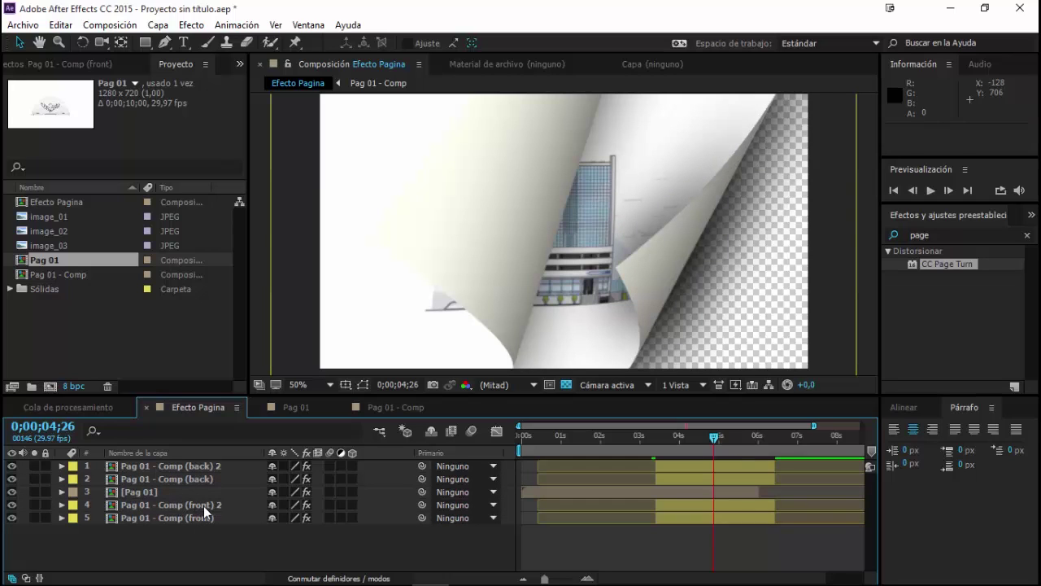
drag(203, 506, 201, 523)
click(202, 466)
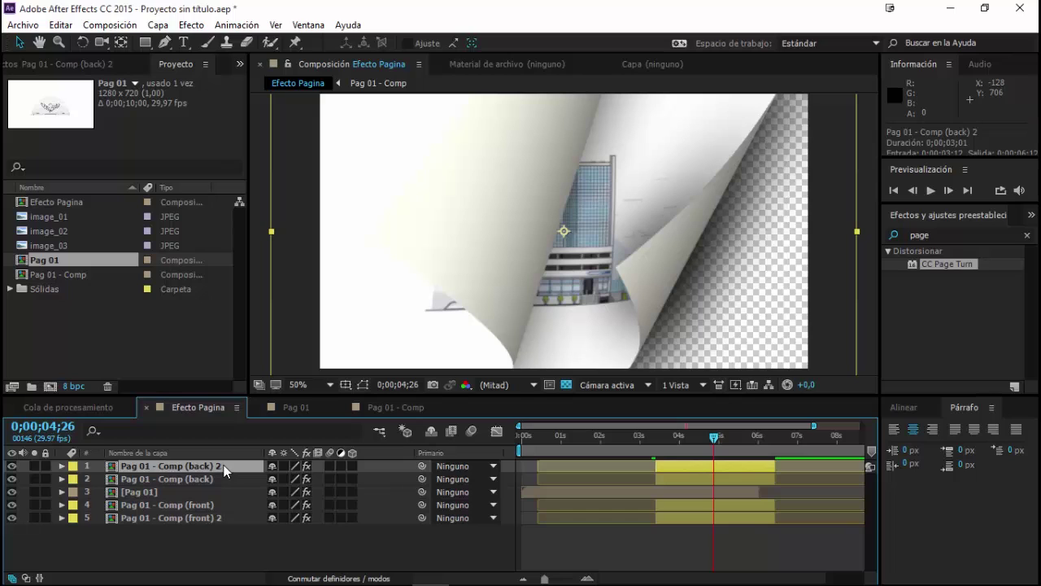
ctrl+click(133, 518)
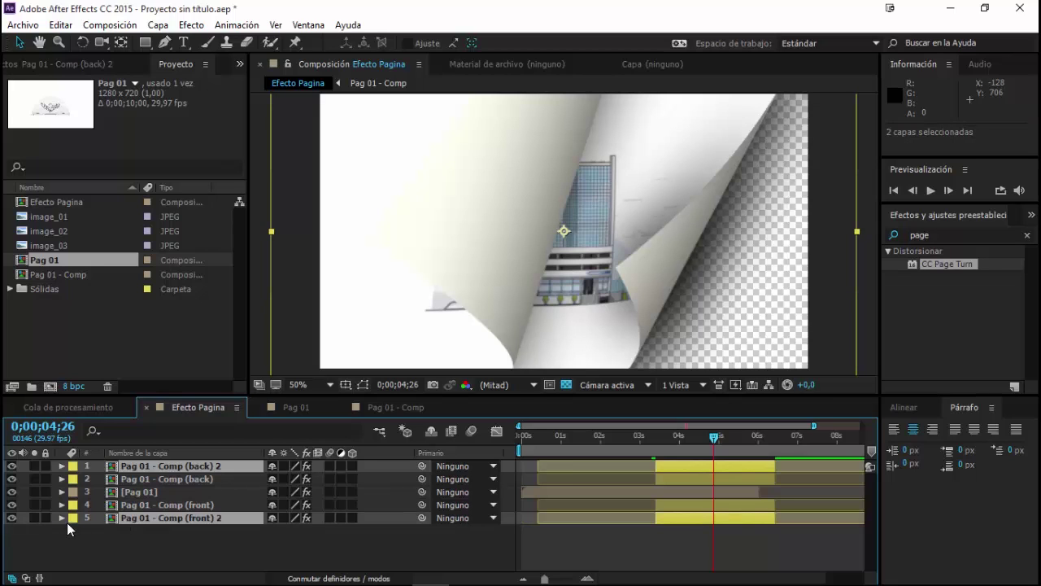
Label both copies Azul (blue) and start them a few frames later.
click(72, 518)
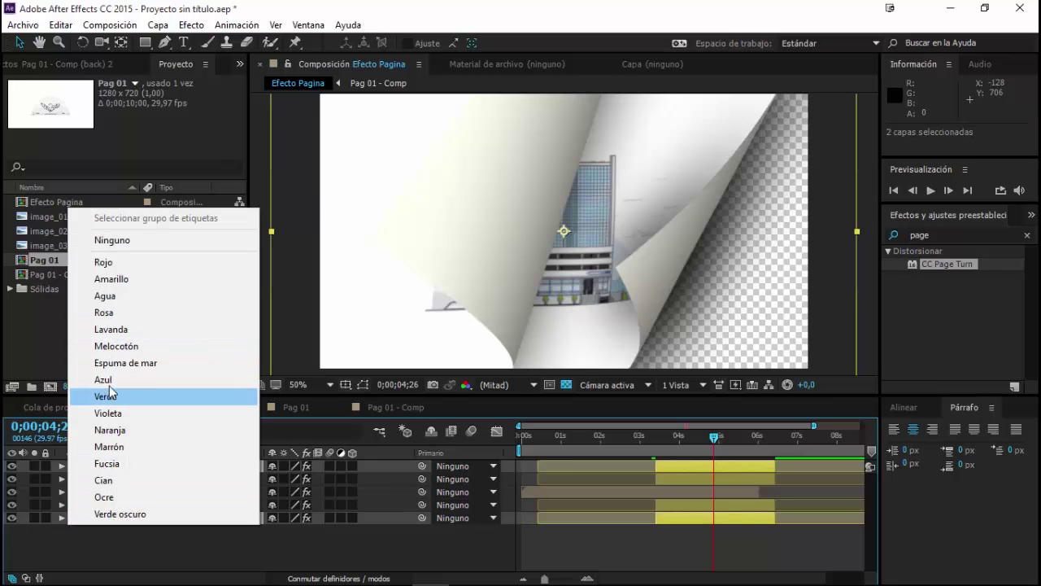
click(106, 380)
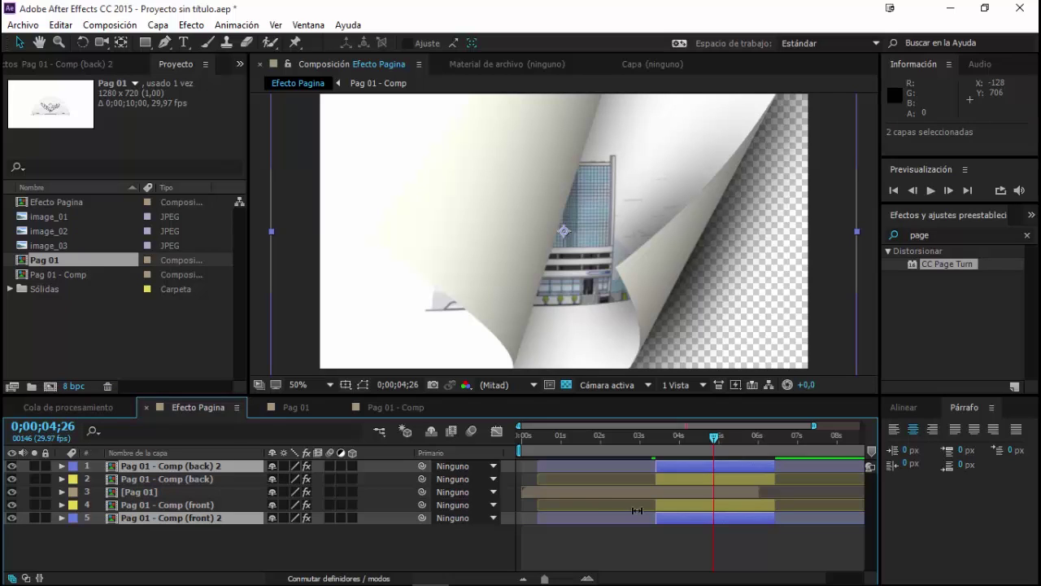
drag(662, 517, 669, 517)
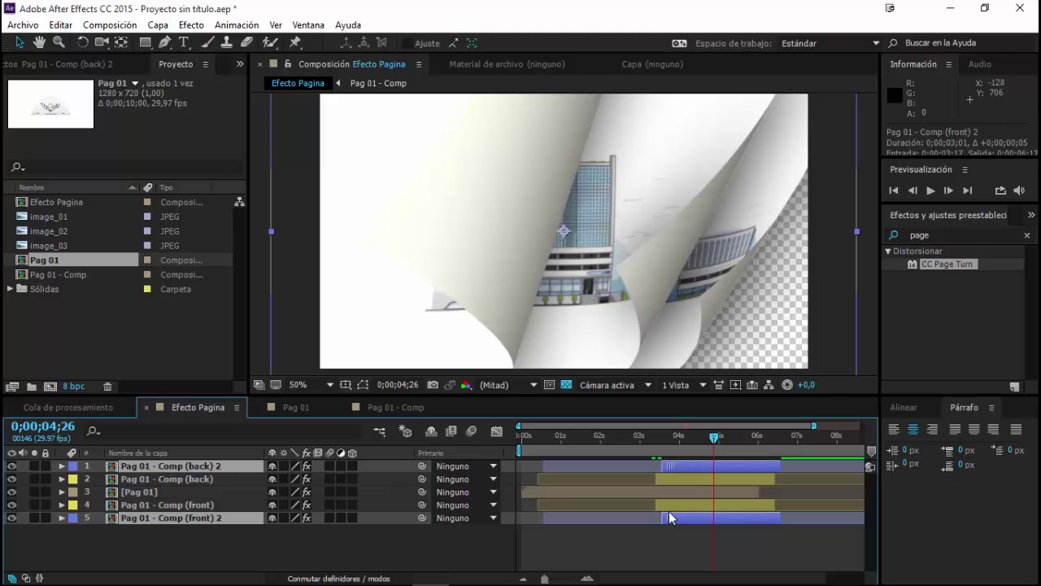
Scrub the staggered page turns to check them, then select Pag 01 - Comp in the project.
drag(639, 437, 714, 449)
drag(713, 449, 709, 441)
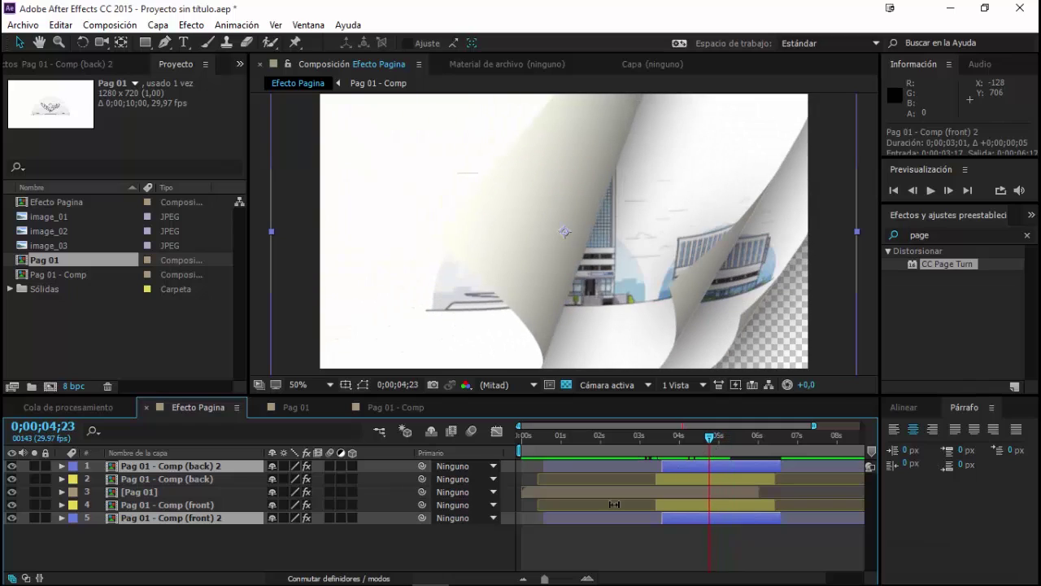
click(622, 538)
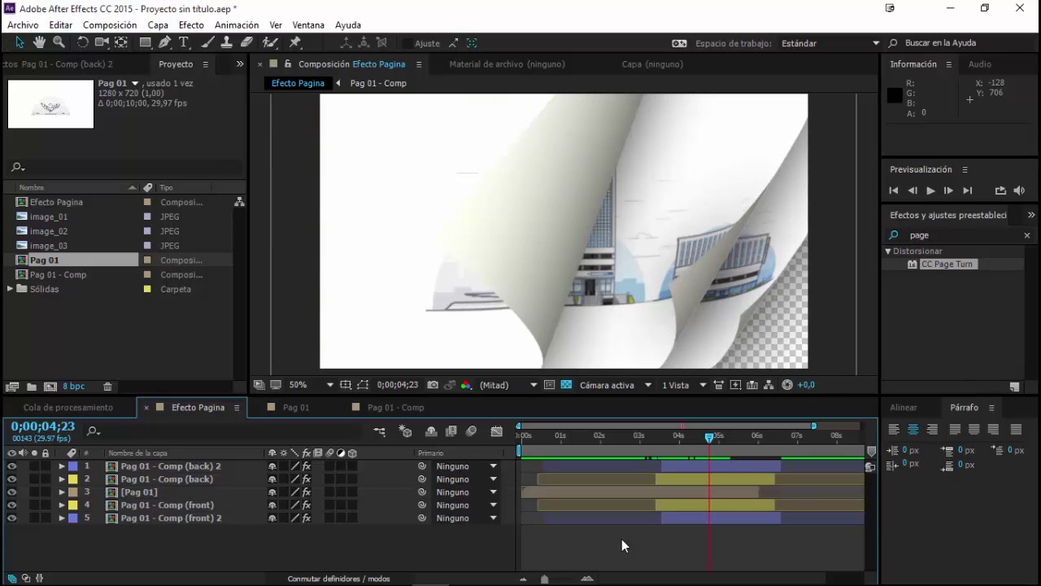
click(73, 275)
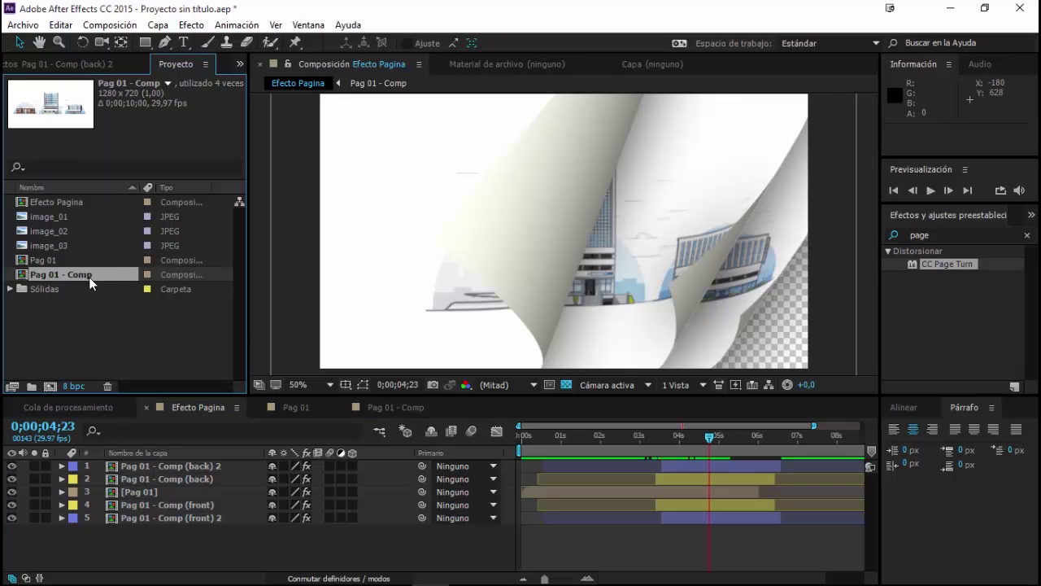
Duplicate Pag 01 - Comp as Pag 01 - Comp 2 and swap its image_02 for image_03.
key(ctrl+d)
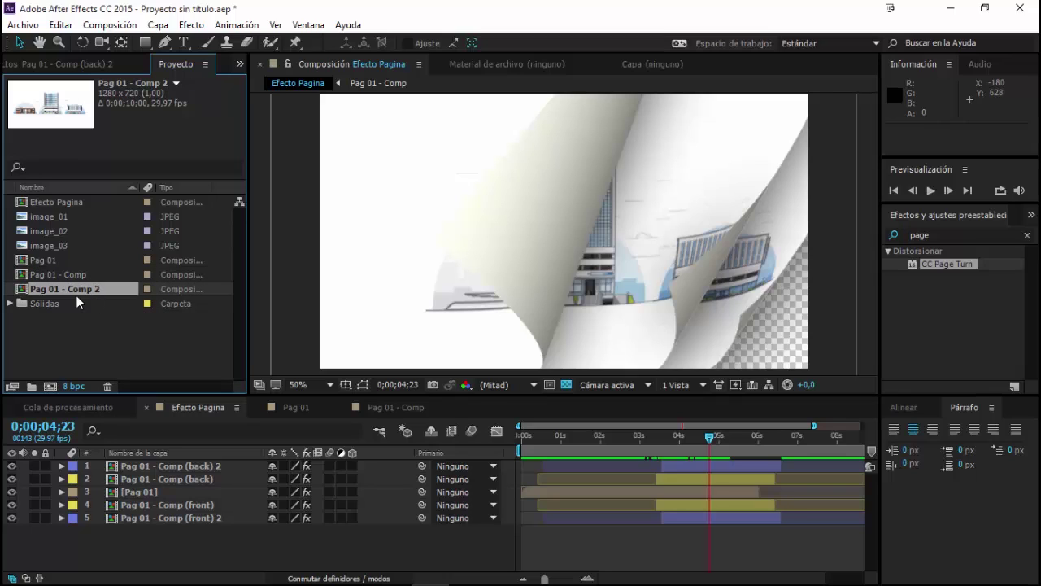
double_click(49, 289)
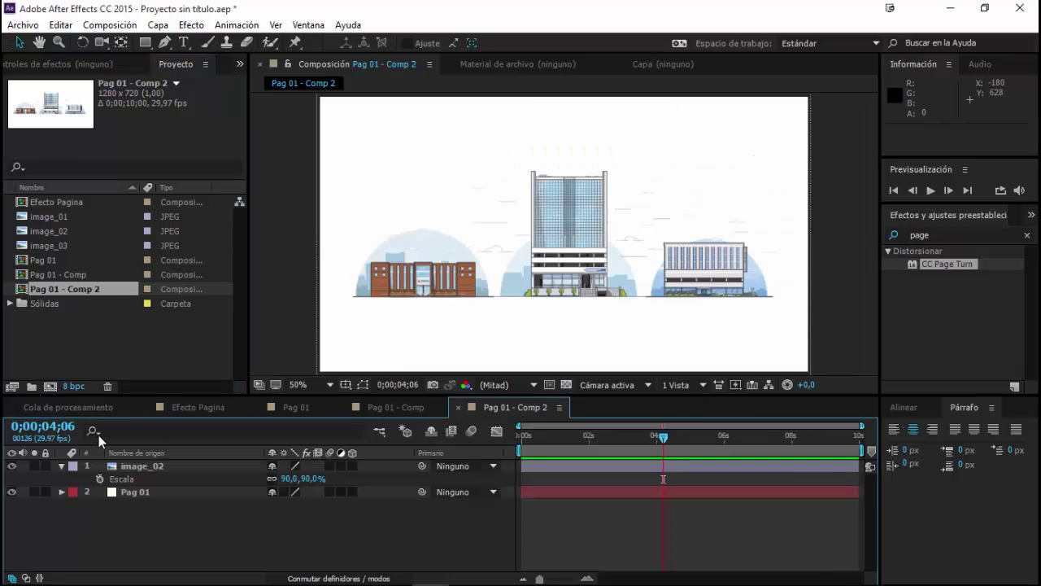
drag(54, 245, 115, 474)
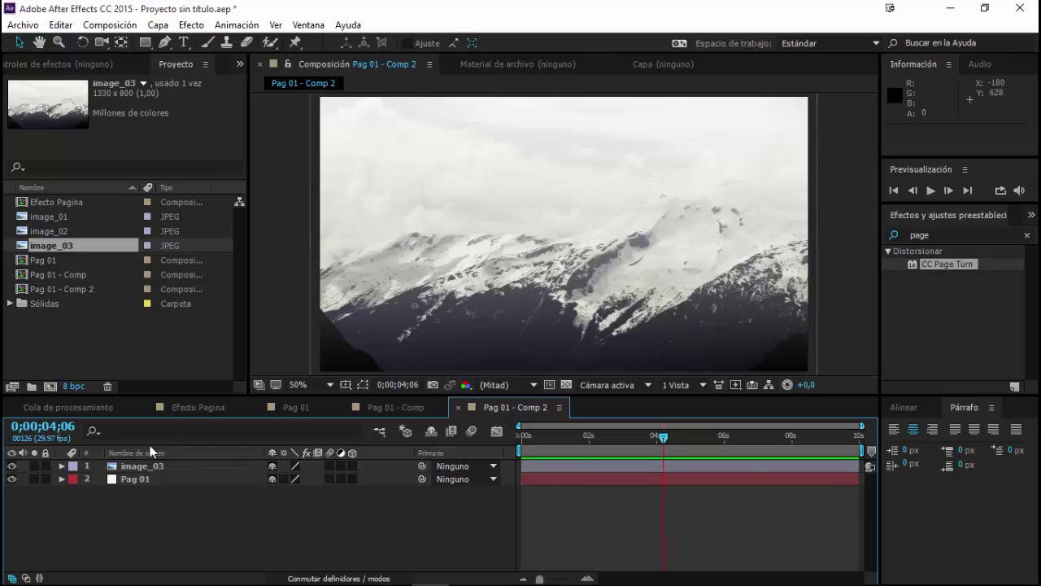
click(188, 407)
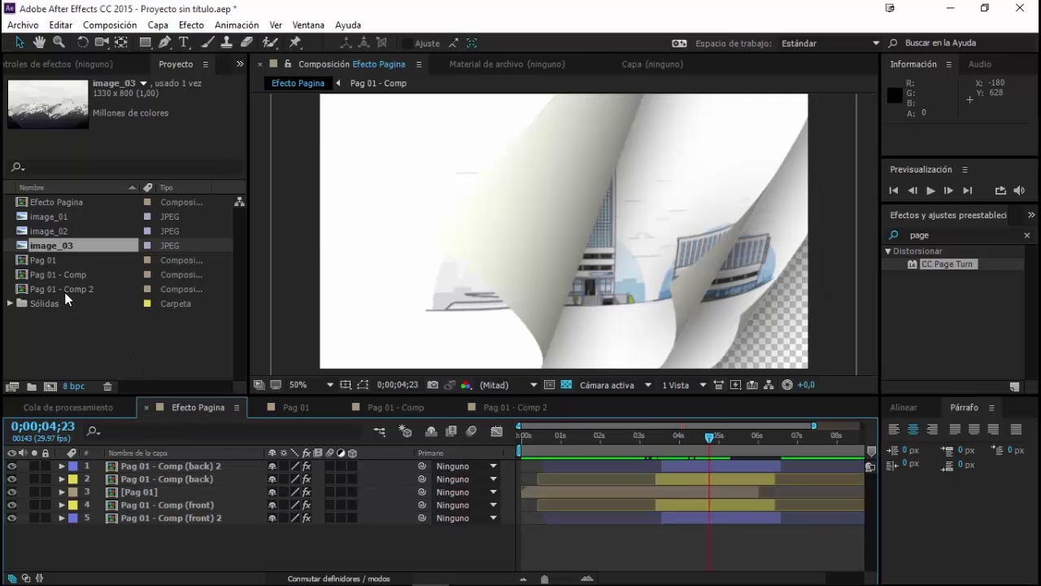
click(64, 290)
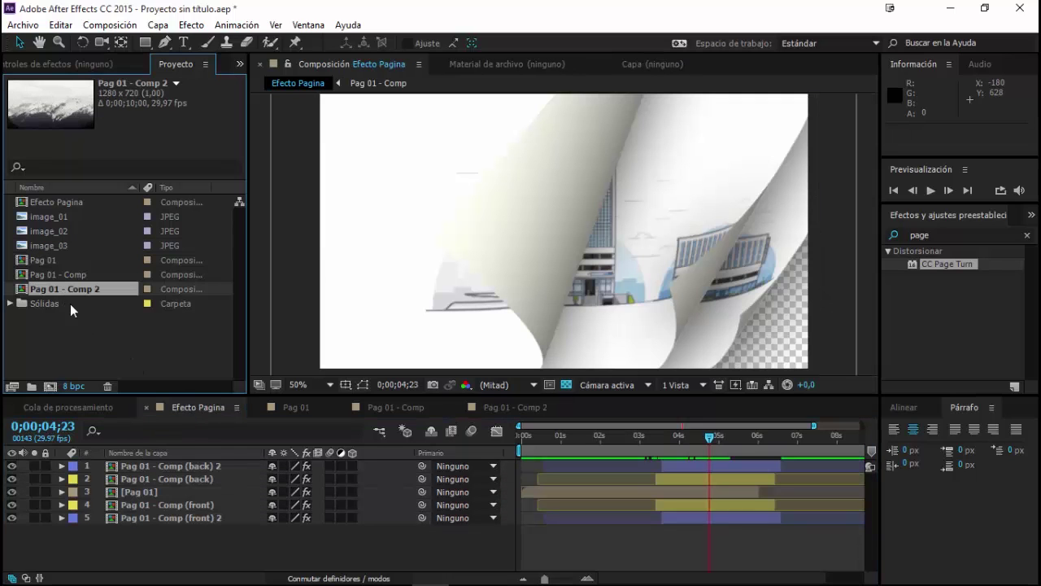
Replace the Pag 01 - Comp (front) 2 layer's source with Pag 01 - Comp 2.
click(149, 518)
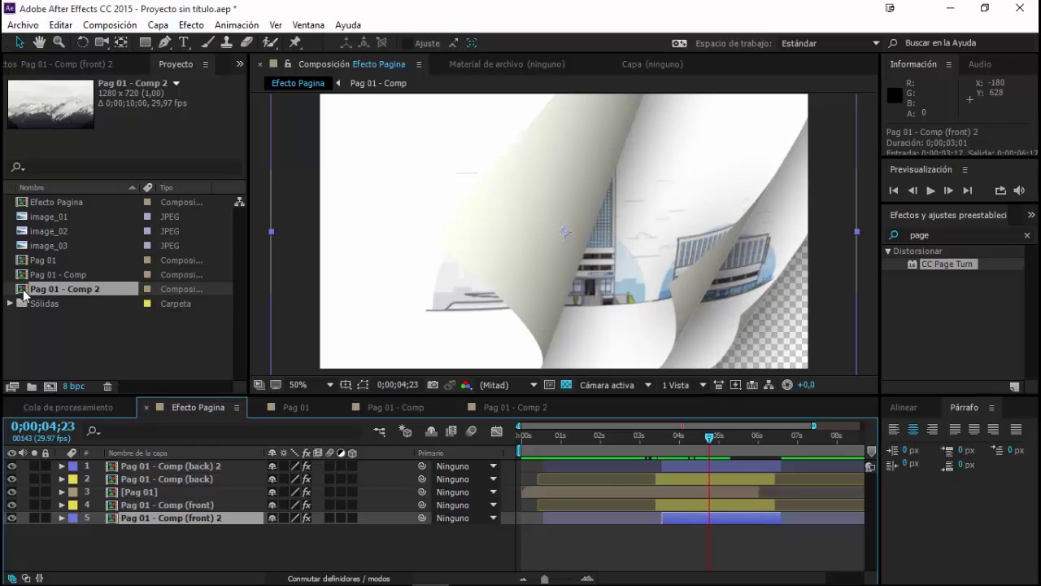
drag(24, 292, 113, 525)
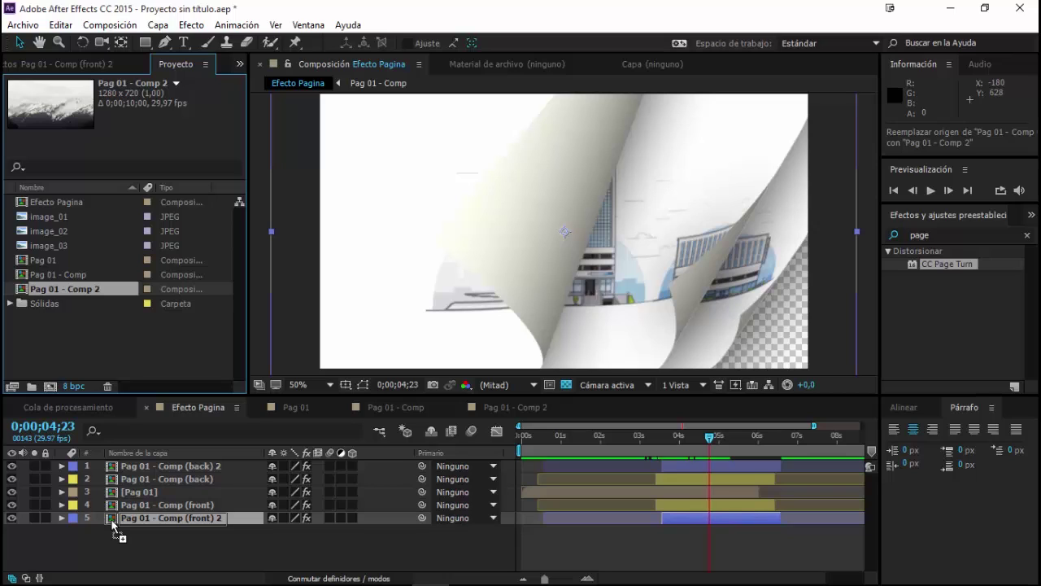
drag(111, 518, 111, 518)
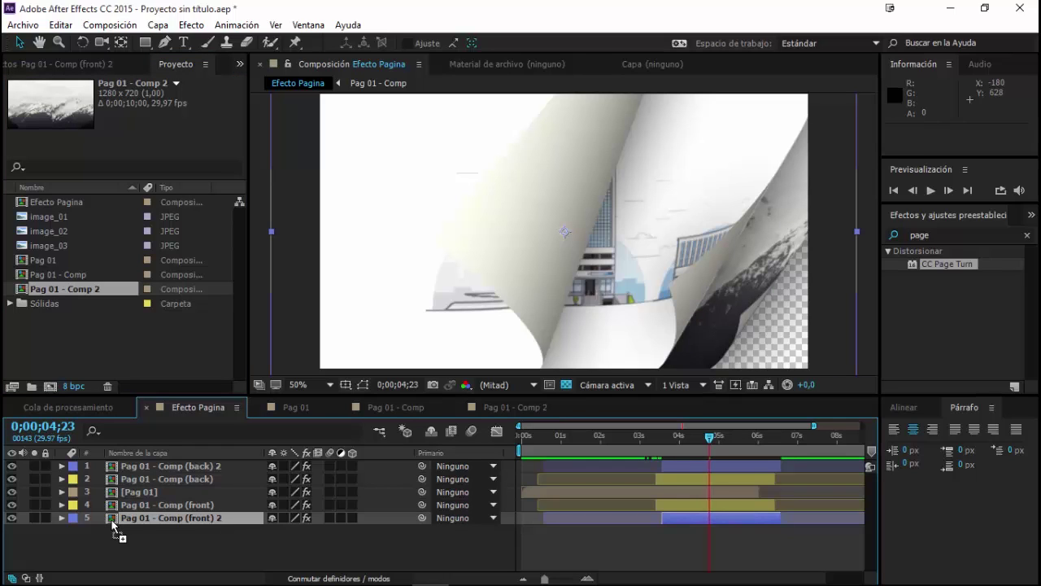
drag(111, 518, 111, 518)
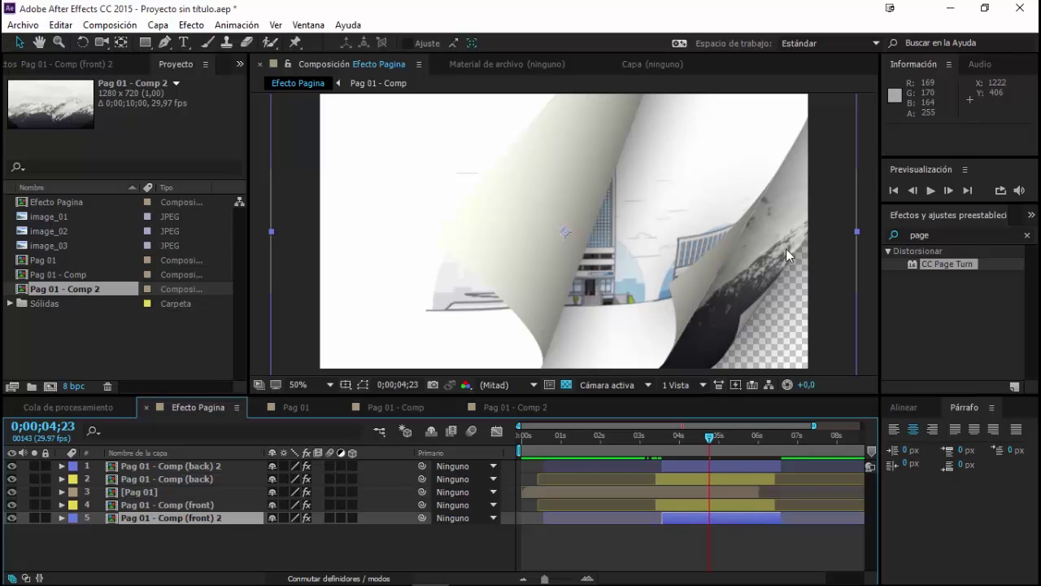
click(508, 406)
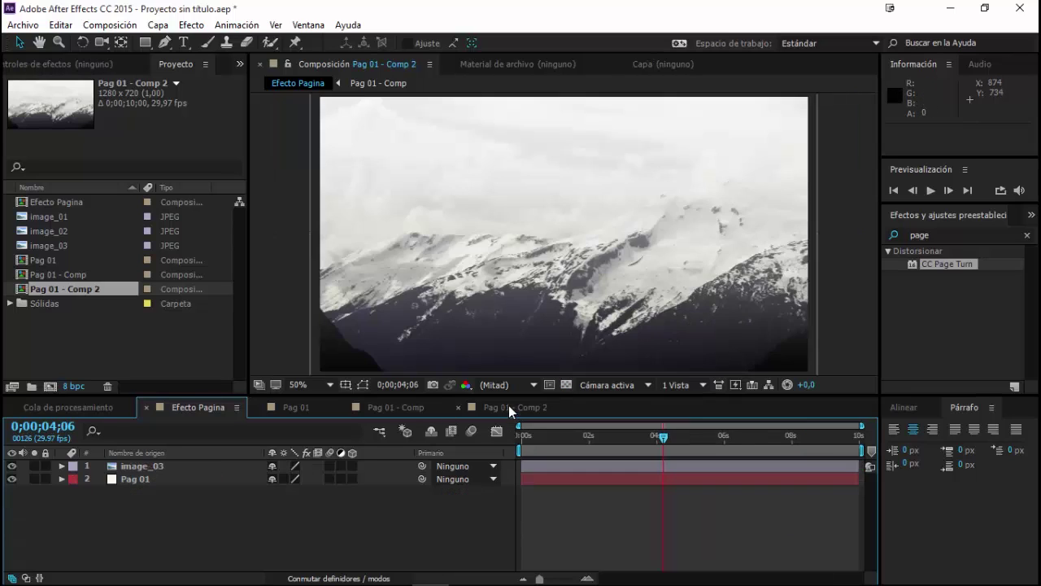
click(208, 407)
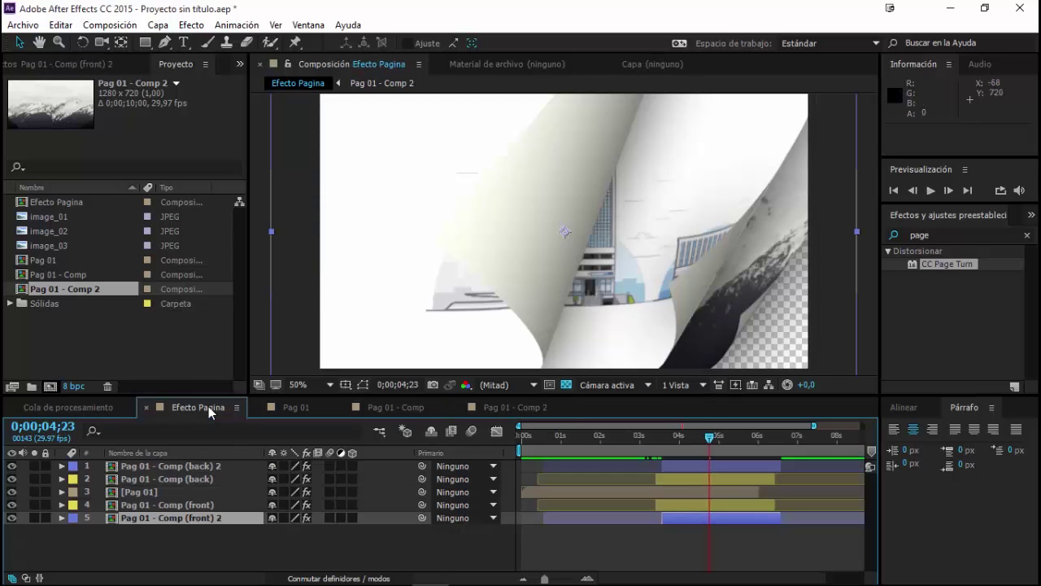
Replace the (back) 2 layer's source with Pag 01 - Comp 2 and scrub to check the trailing curl.
click(197, 466)
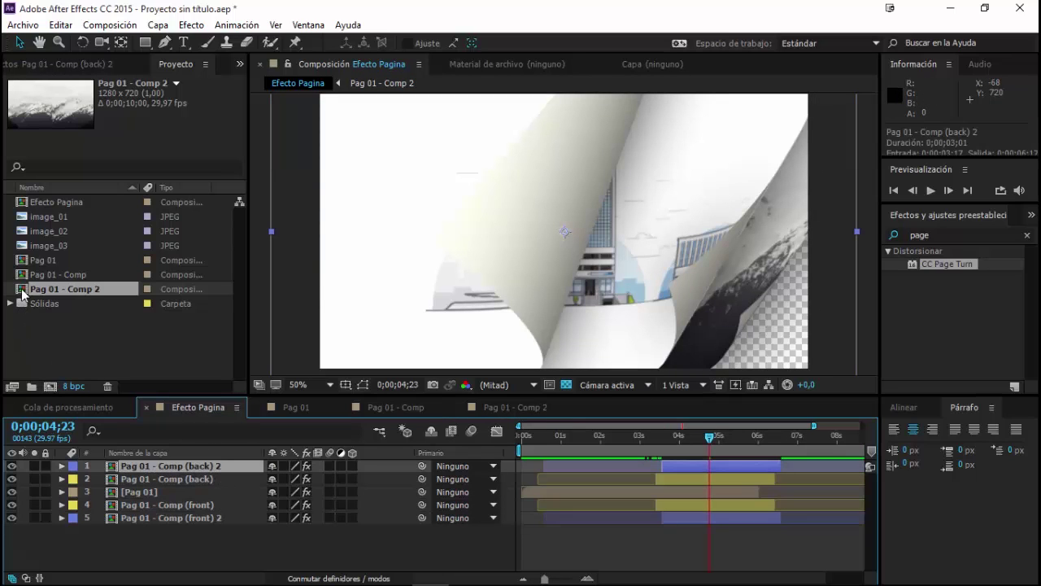
drag(24, 294, 112, 473)
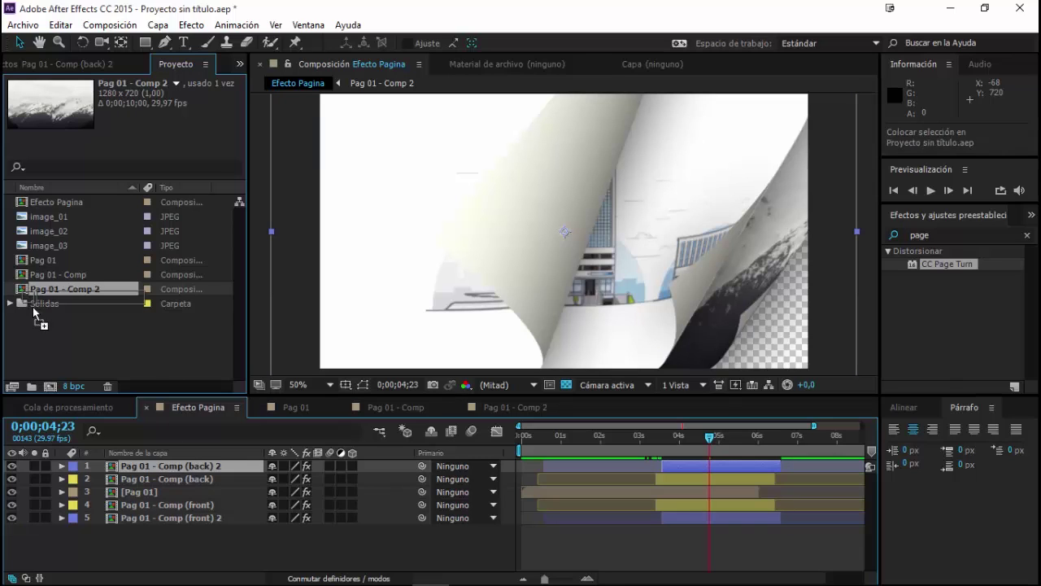
drag(113, 472, 112, 472)
mouse_move(711, 442)
mouse_down()
mouse_move(736, 447)
mouse_move(693, 452)
mouse_move(706, 459)
mouse_up()
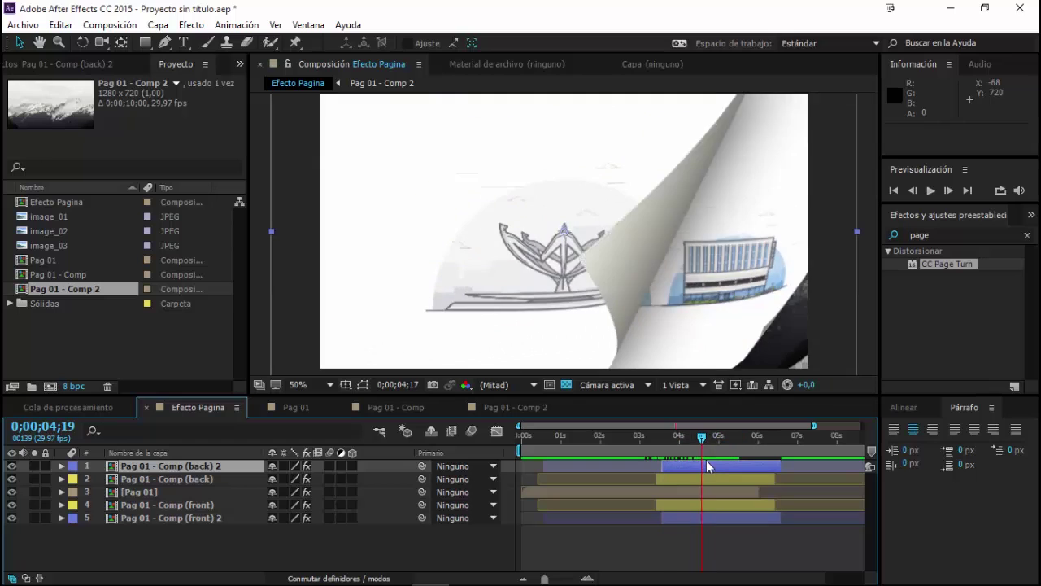
mouse_move(706, 459)
mouse_down()
mouse_move(730, 450)
mouse_move(673, 462)
mouse_move(687, 453)
mouse_up()
click(567, 386)
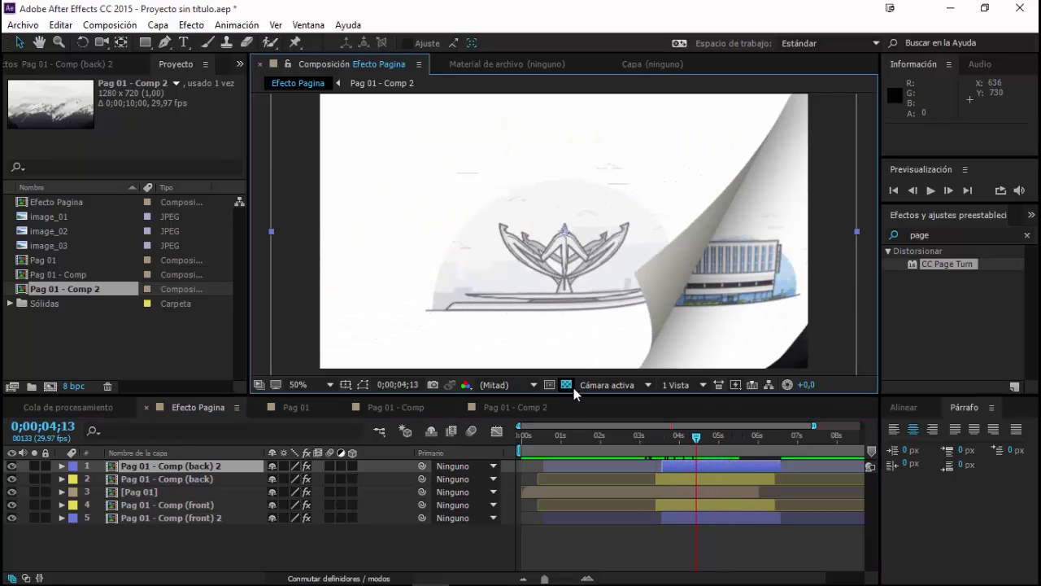
mouse_move(698, 434)
mouse_down()
mouse_move(725, 439)
mouse_move(715, 442)
mouse_up()
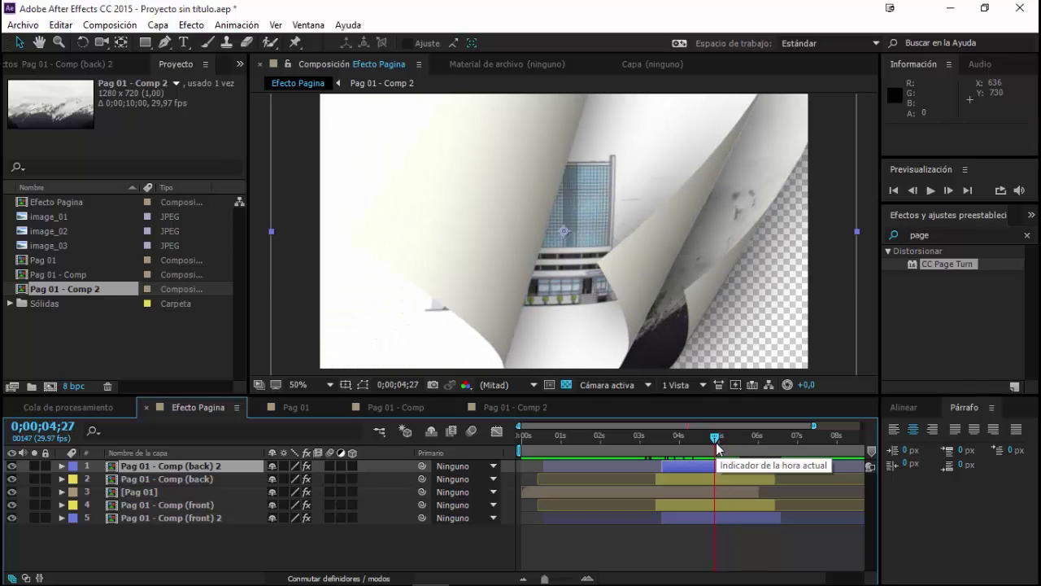
Precompose all five page layers into a new composition named 'pagina 01'.
shift+click(197, 517)
key(ctrl+shift+c)
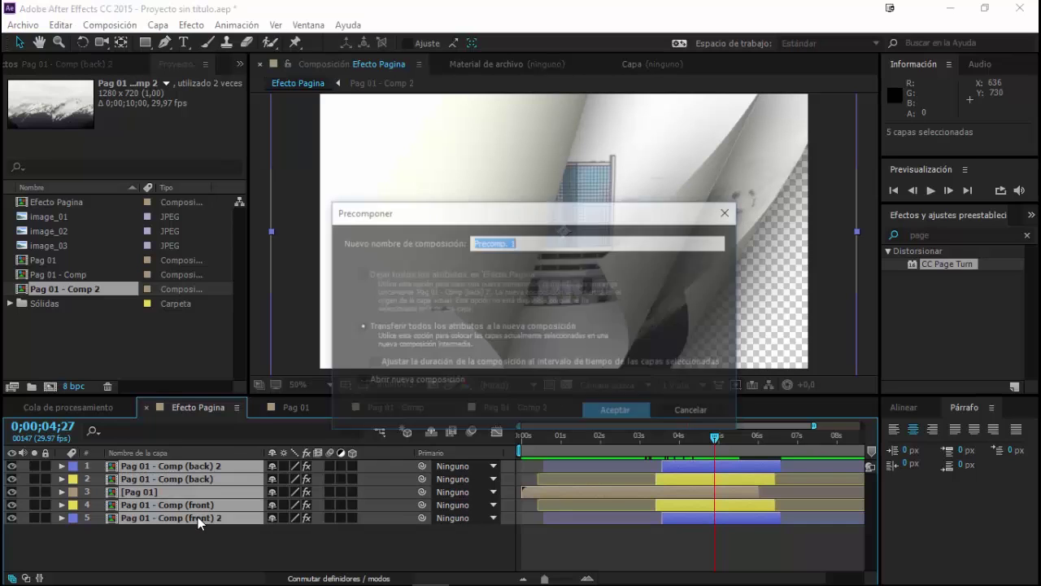
text(pagina 01)
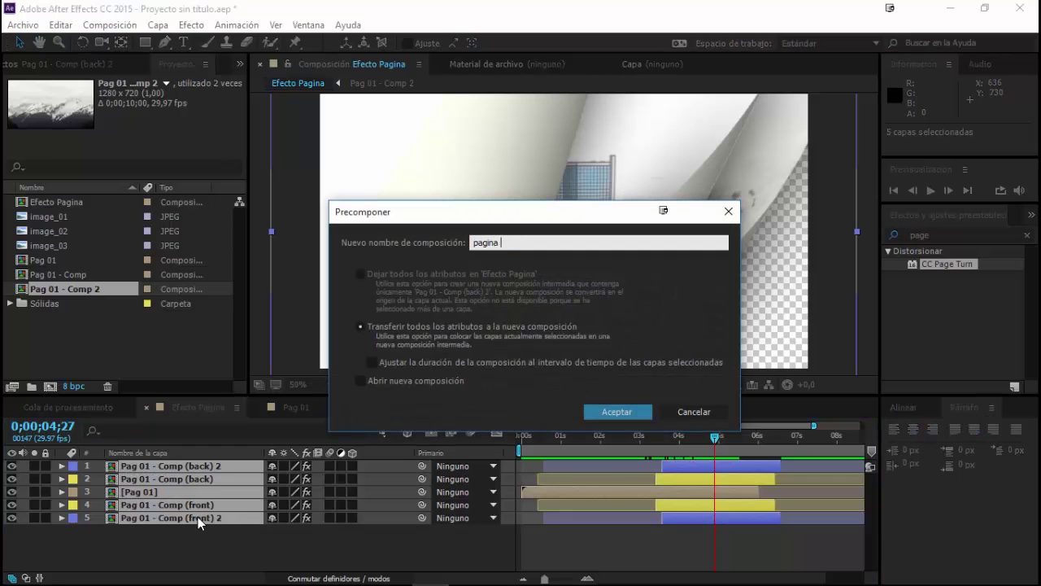
click(602, 413)
Trim the pagina 01 layer's out point to 0;00;06;13 and bring the Pag 01 comp into the timeline.
drag(718, 441, 777, 447)
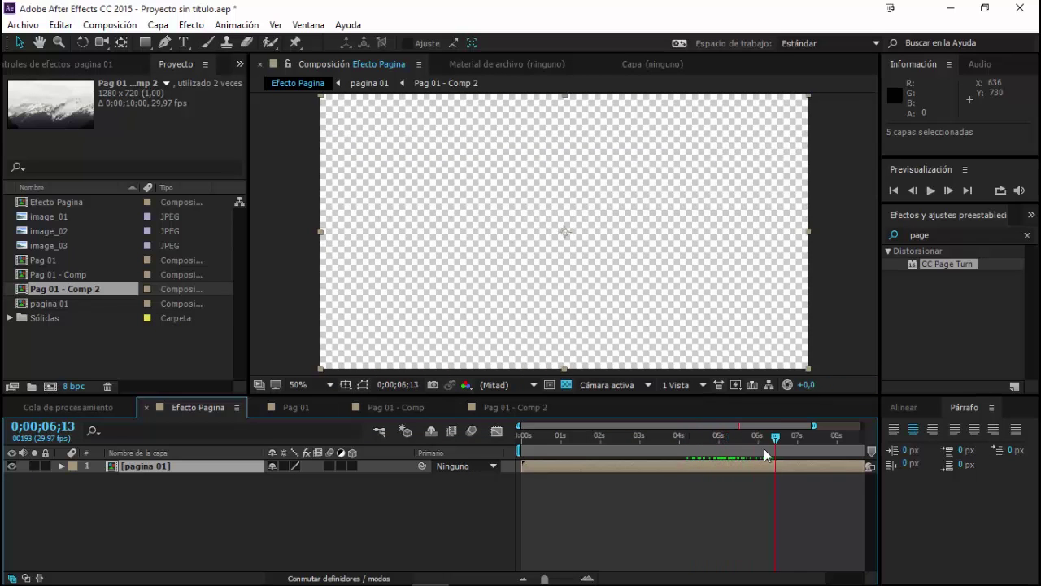
key(alt+bracketright)
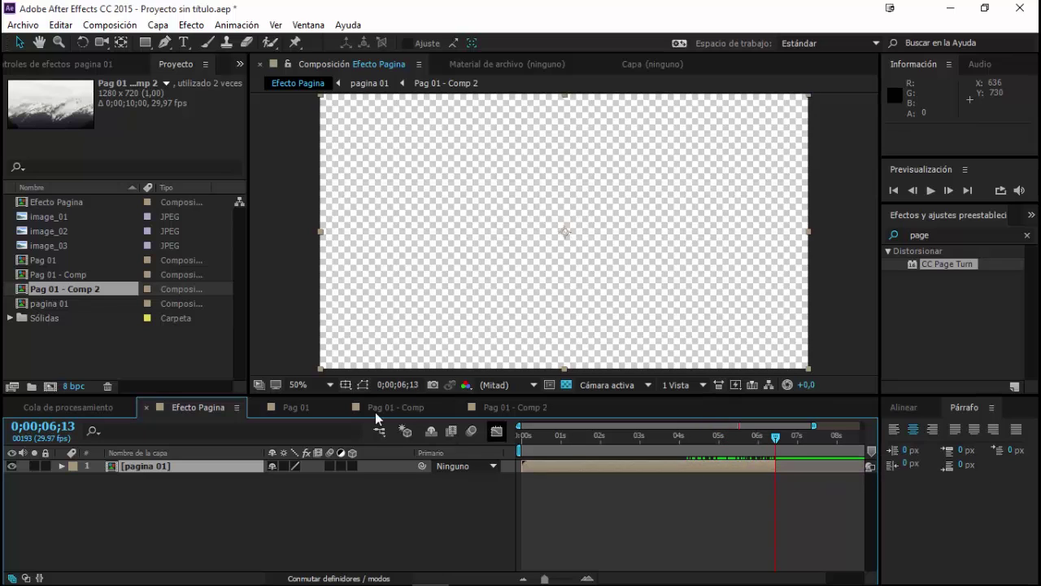
drag(42, 260, 157, 498)
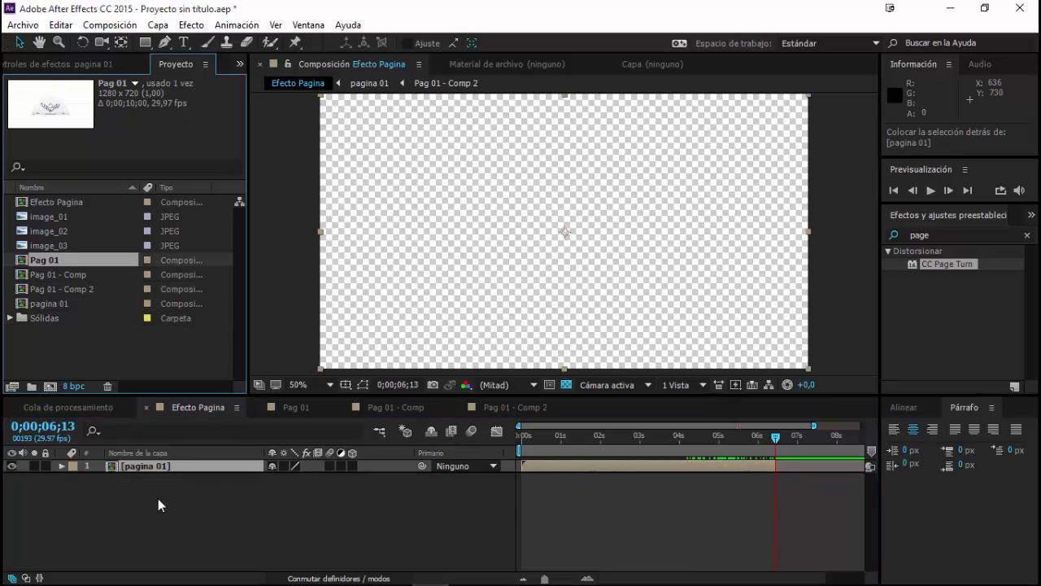
Start the Pag 01 layer at about 4 seconds and copy CC Page Turn from inside pagina 01.
drag(564, 478, 722, 478)
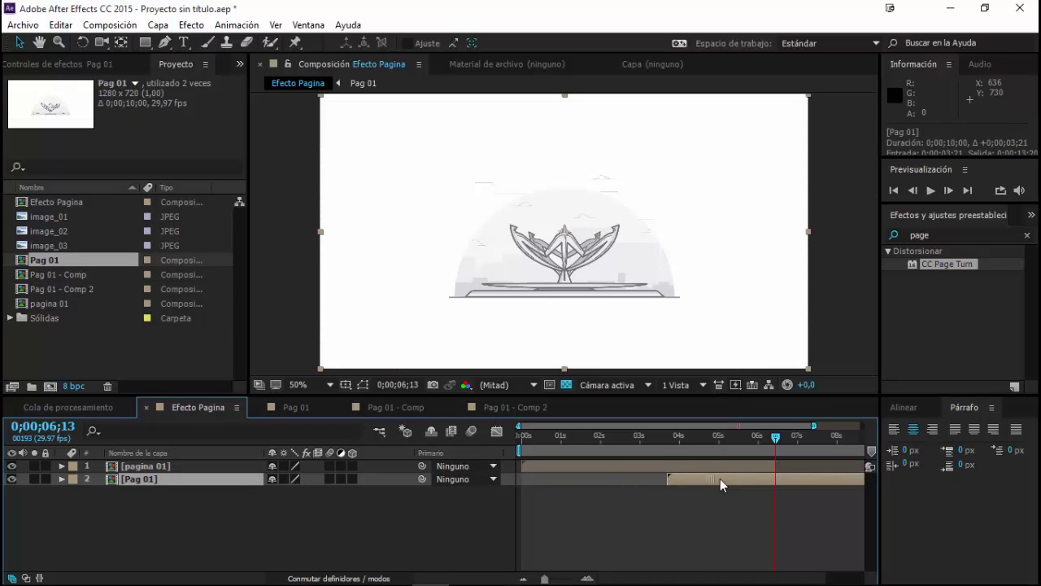
click(81, 66)
click(318, 410)
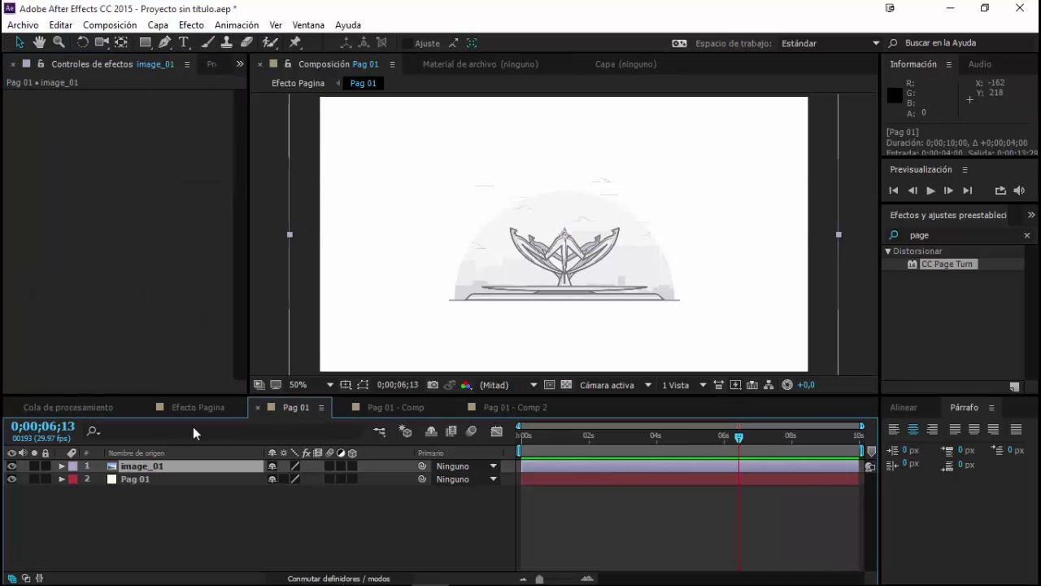
click(134, 478)
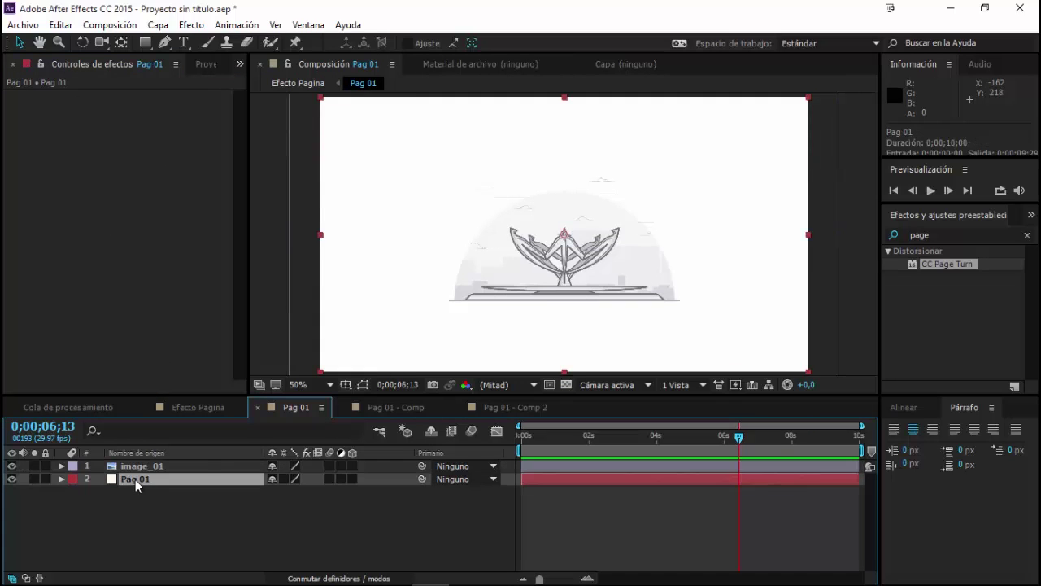
click(194, 408)
key(ctrl+v)
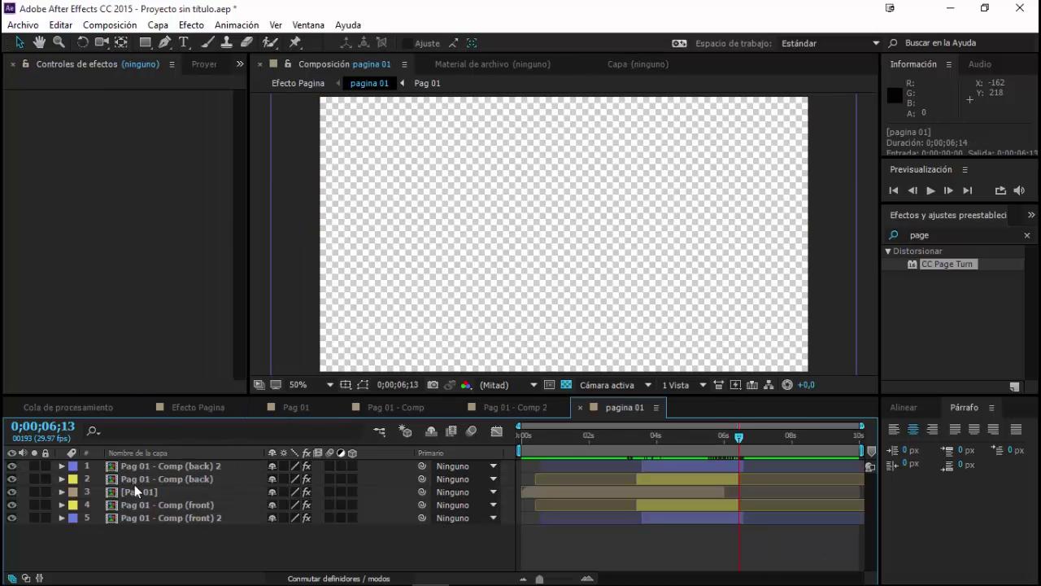
click(134, 488)
click(55, 96)
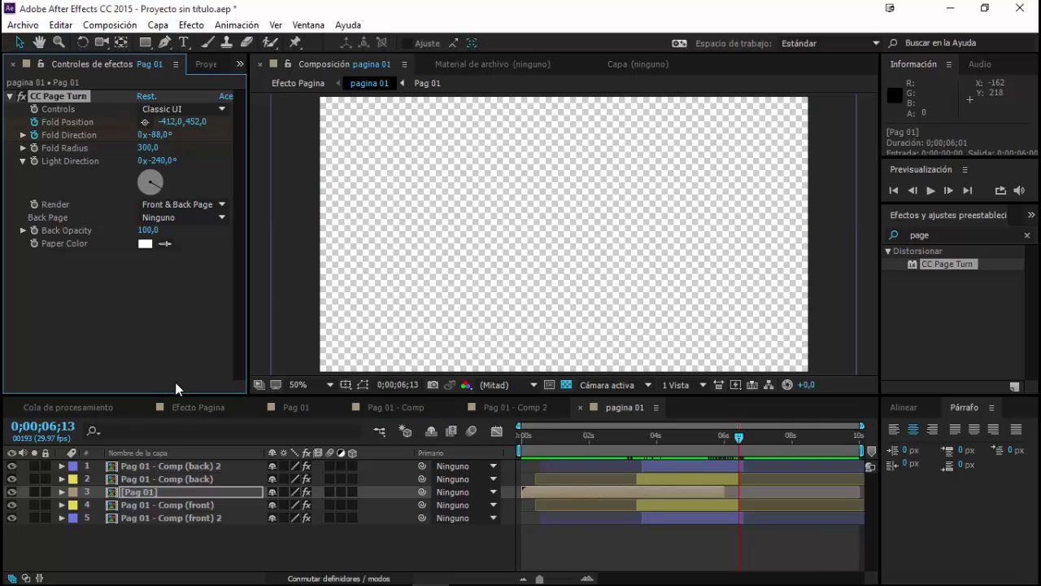
Back in Efecto Pagina, apply CC Page Turn to Pag 01 at 4 seconds and scrub to check it.
click(195, 407)
click(690, 480)
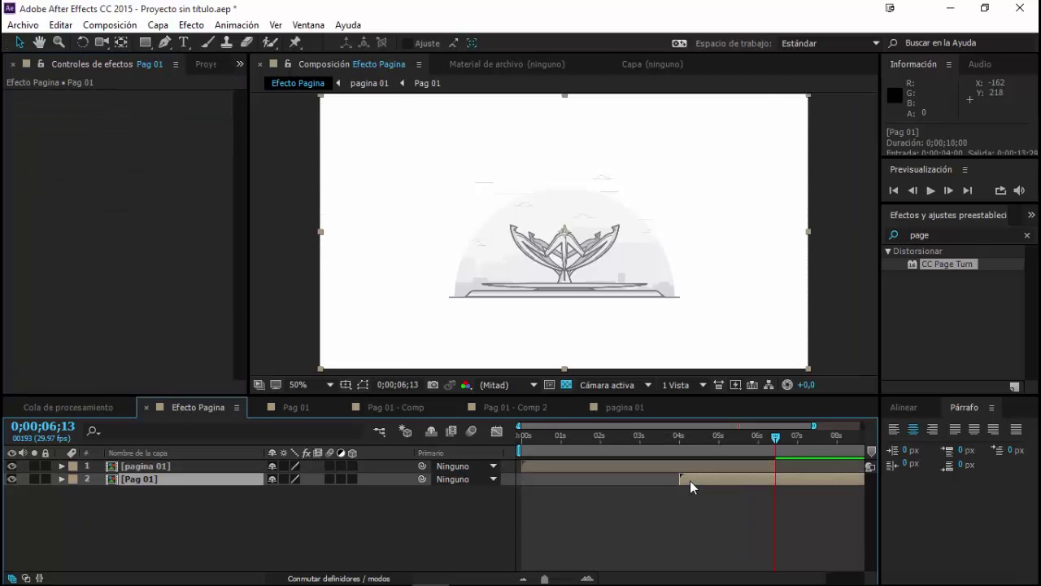
click(684, 438)
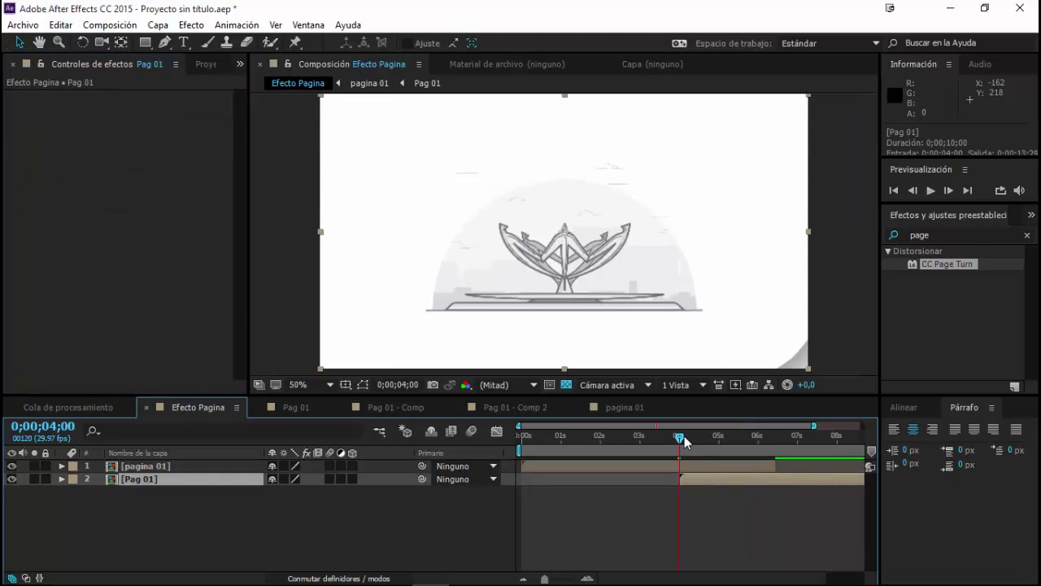
drag(684, 435, 808, 460)
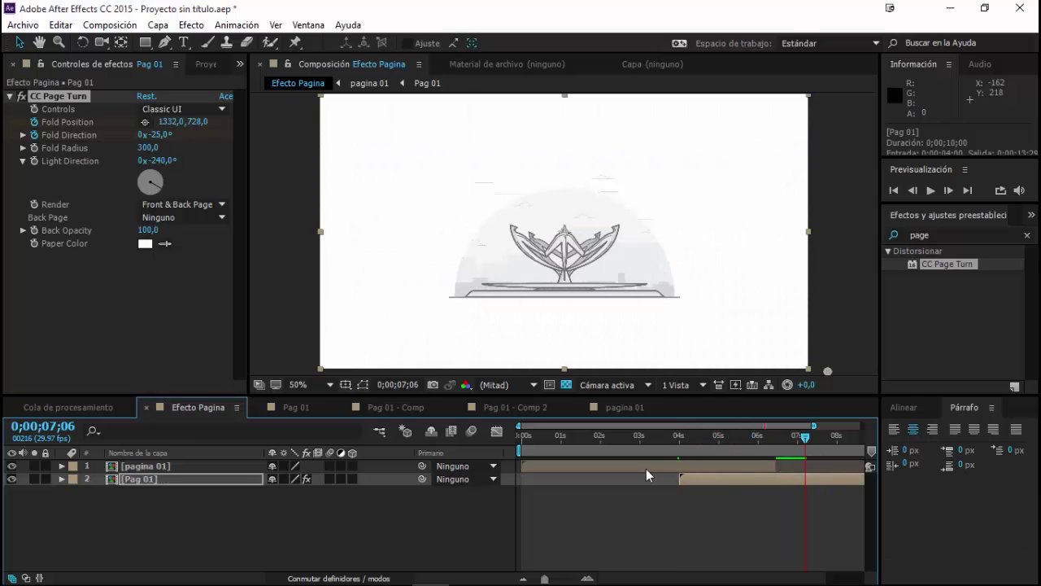
mouse_move(673, 435)
mouse_down()
mouse_move(733, 442)
mouse_move(698, 447)
mouse_up()
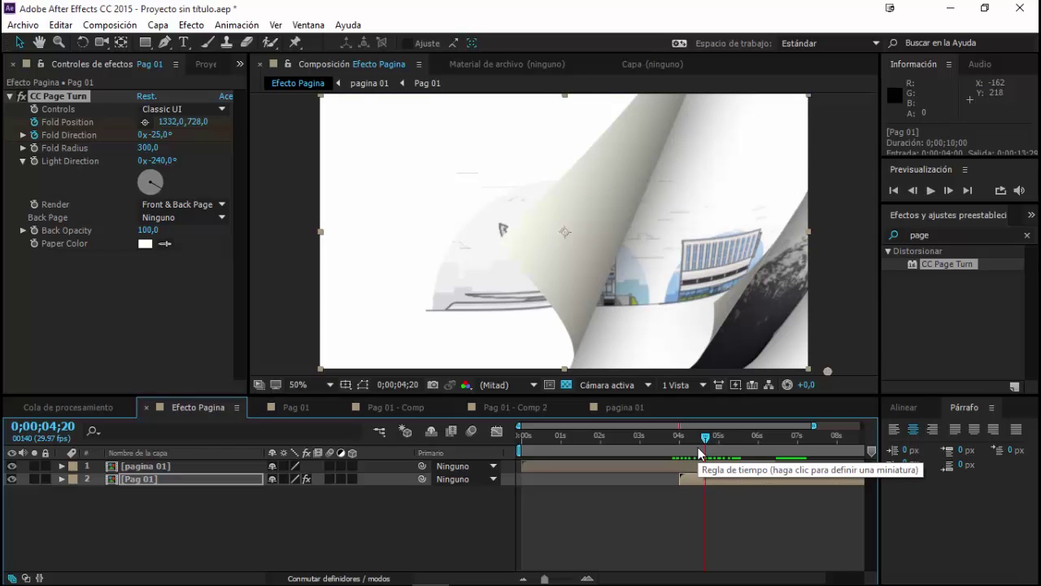
mouse_move(637, 438)
mouse_down()
mouse_move(607, 439)
mouse_move(762, 449)
mouse_up()
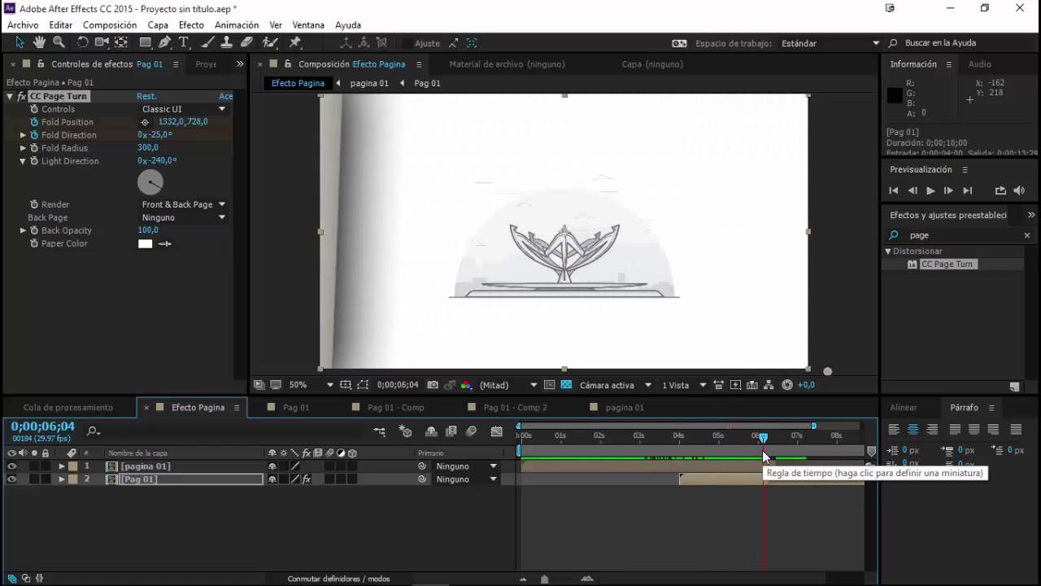
mouse_move(763, 440)
mouse_down()
mouse_move(782, 441)
mouse_move(754, 450)
mouse_up()
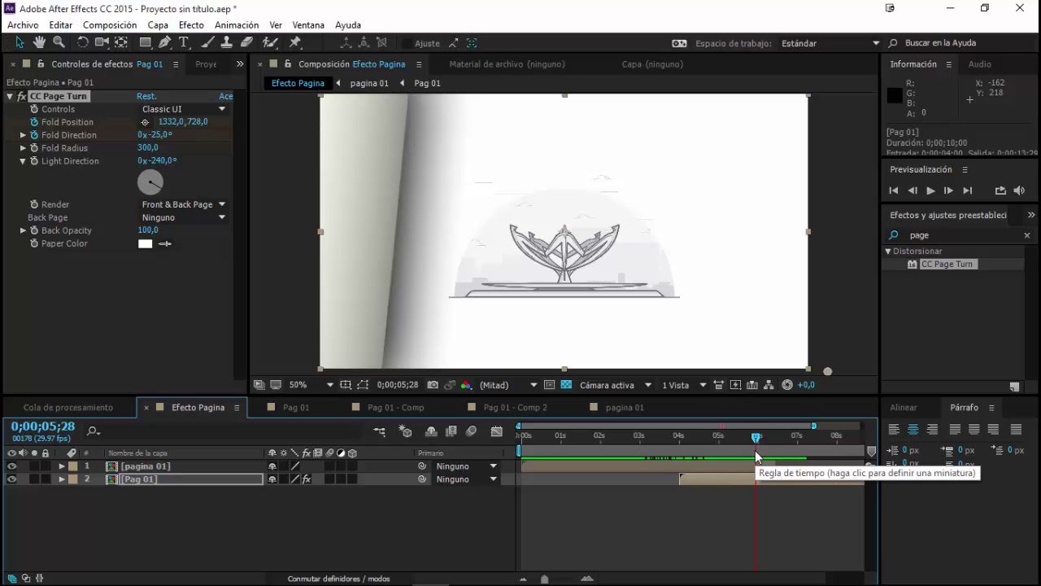
drag(759, 441, 706, 444)
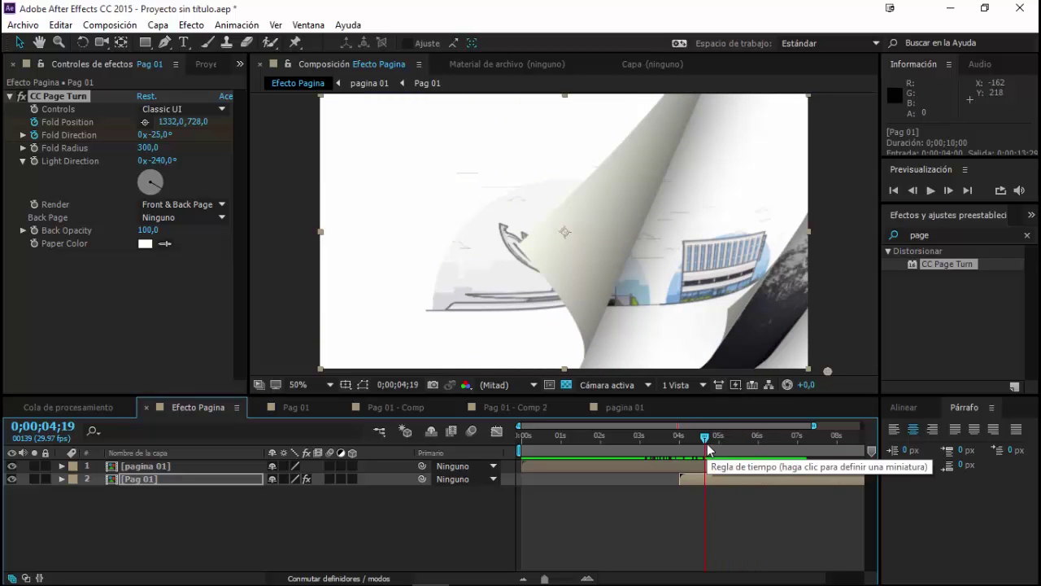
mouse_move(705, 439)
mouse_down()
mouse_move(663, 444)
mouse_move(735, 445)
mouse_up()
Mark the work area end at 0;00;06;08 with N and preview the page-curl sequence.
key(space)
key(n)
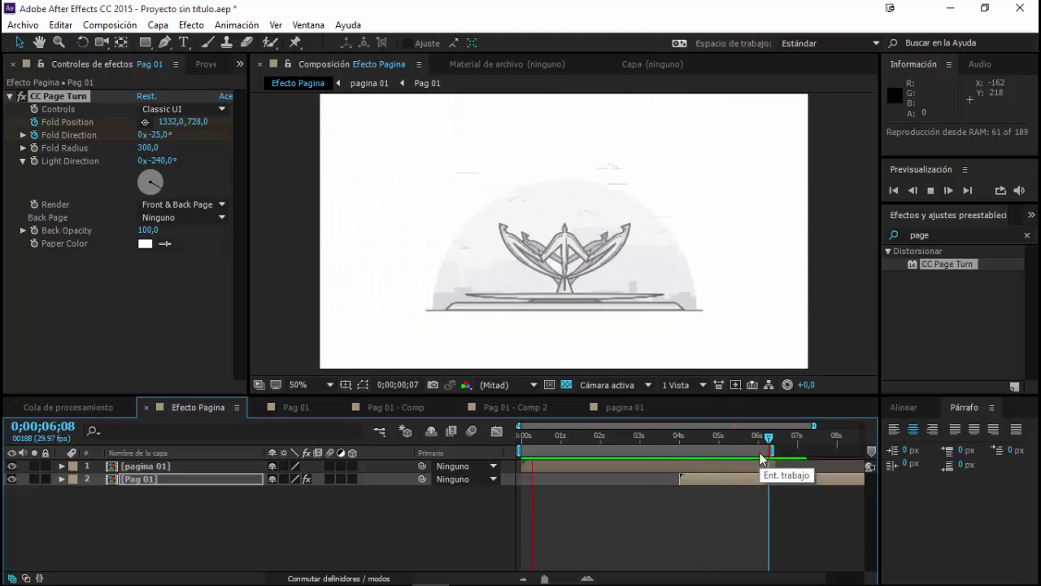